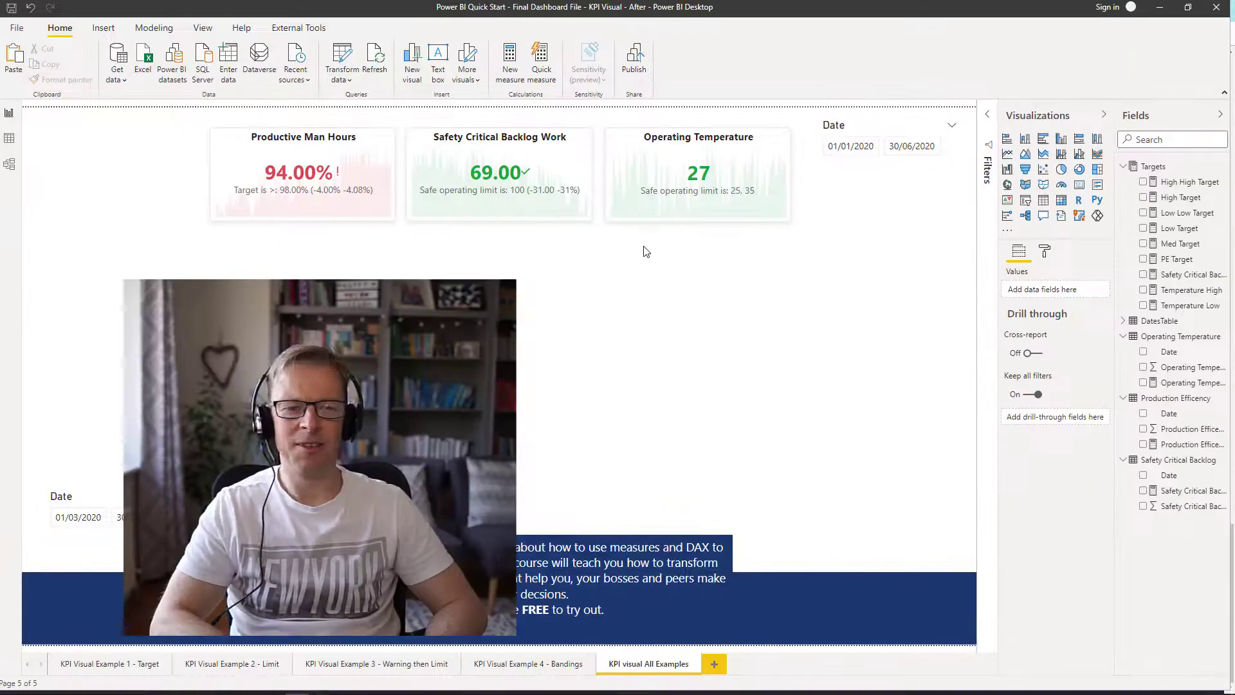
Step: Add an empty KPI visual about 370 wide by 150 high beside the explanatory text on the KPI Visual Example 1 - Target page
left_click(107, 664)
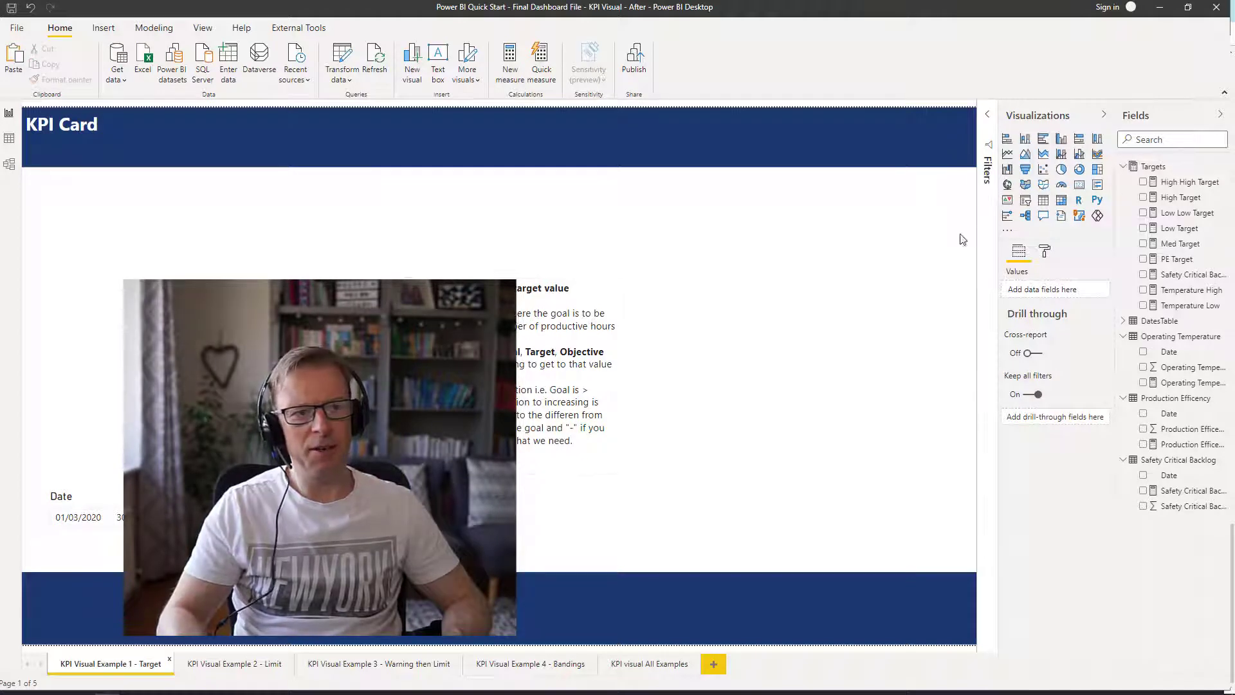
left_click(1009, 202)
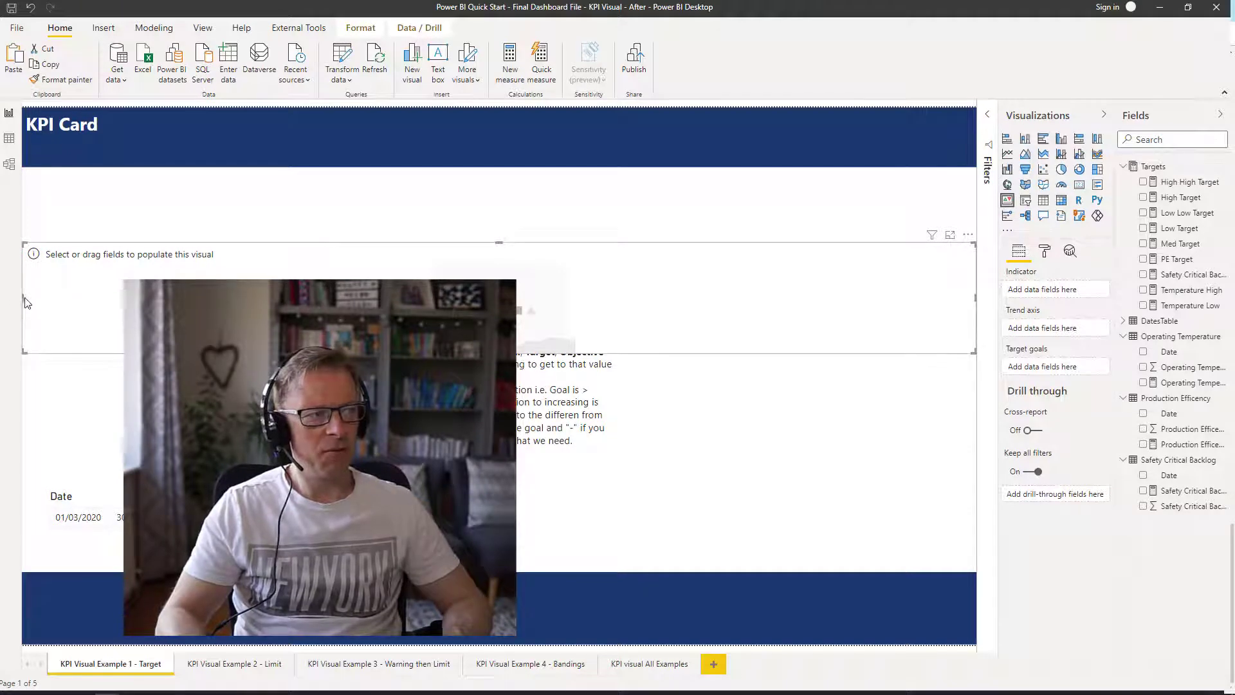
left_click_drag(628, 311, 663, 303)
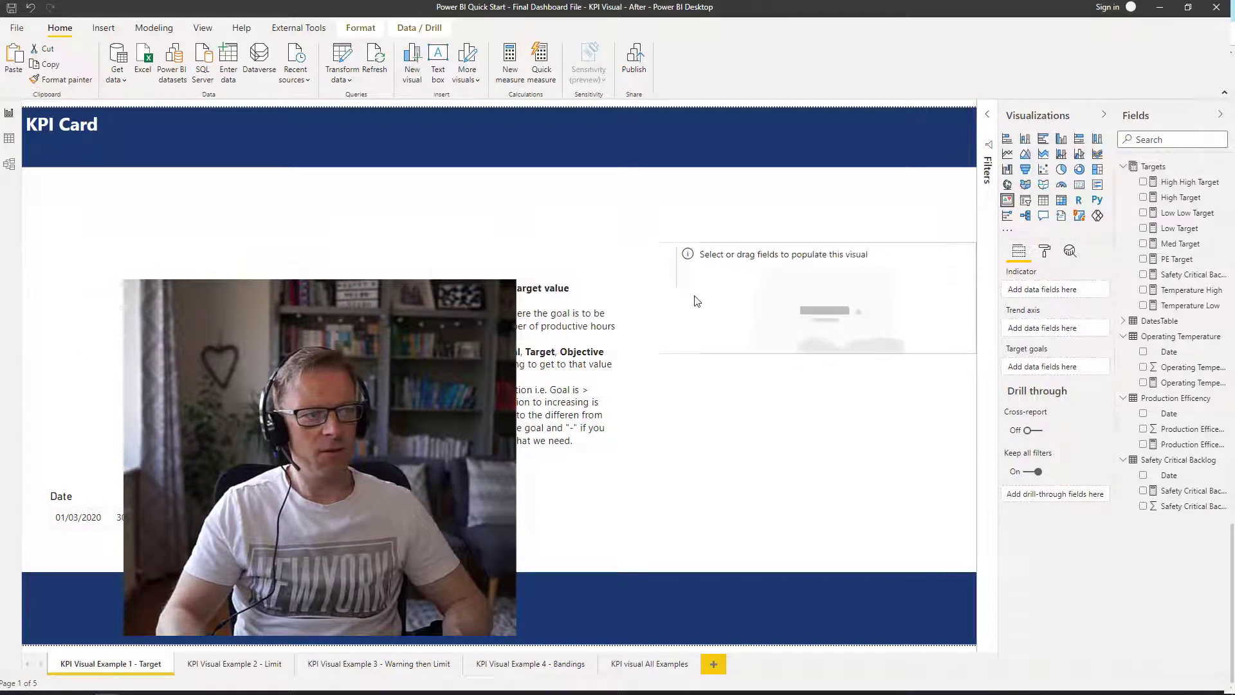
left_click_drag(783, 253, 748, 249)
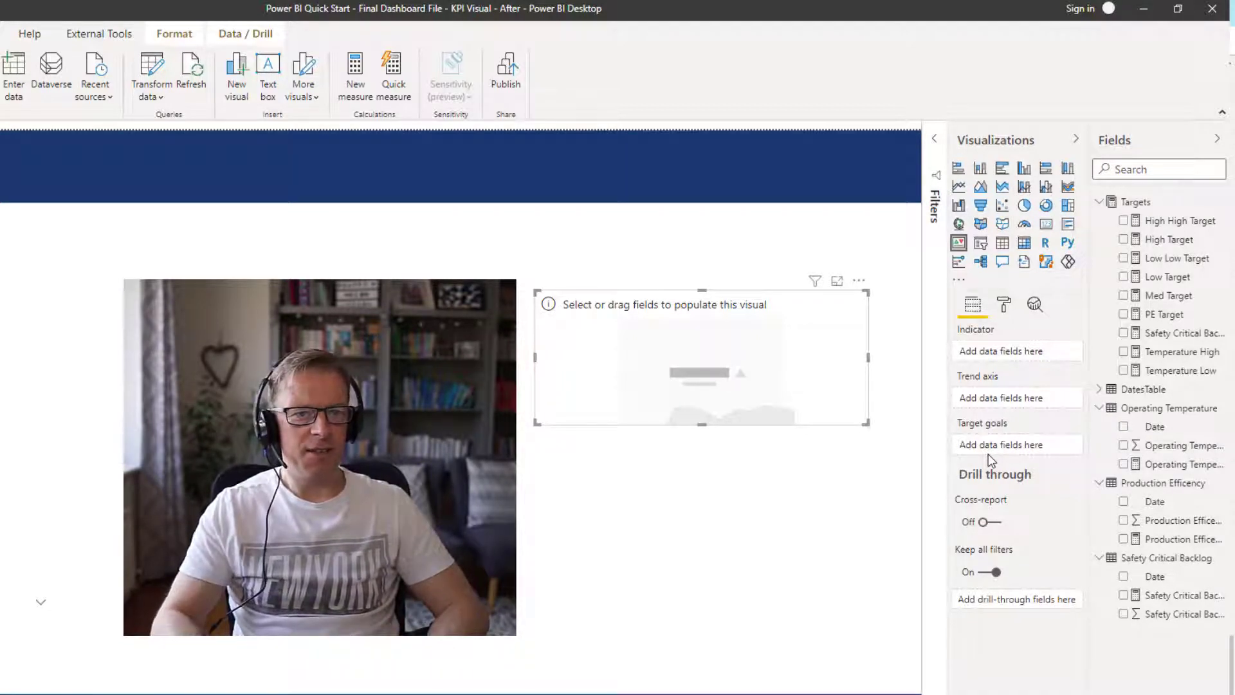
Step: Collapse the Operating Temperature, Production Efficency and Targets tables in the field list
left_click(1100, 409)
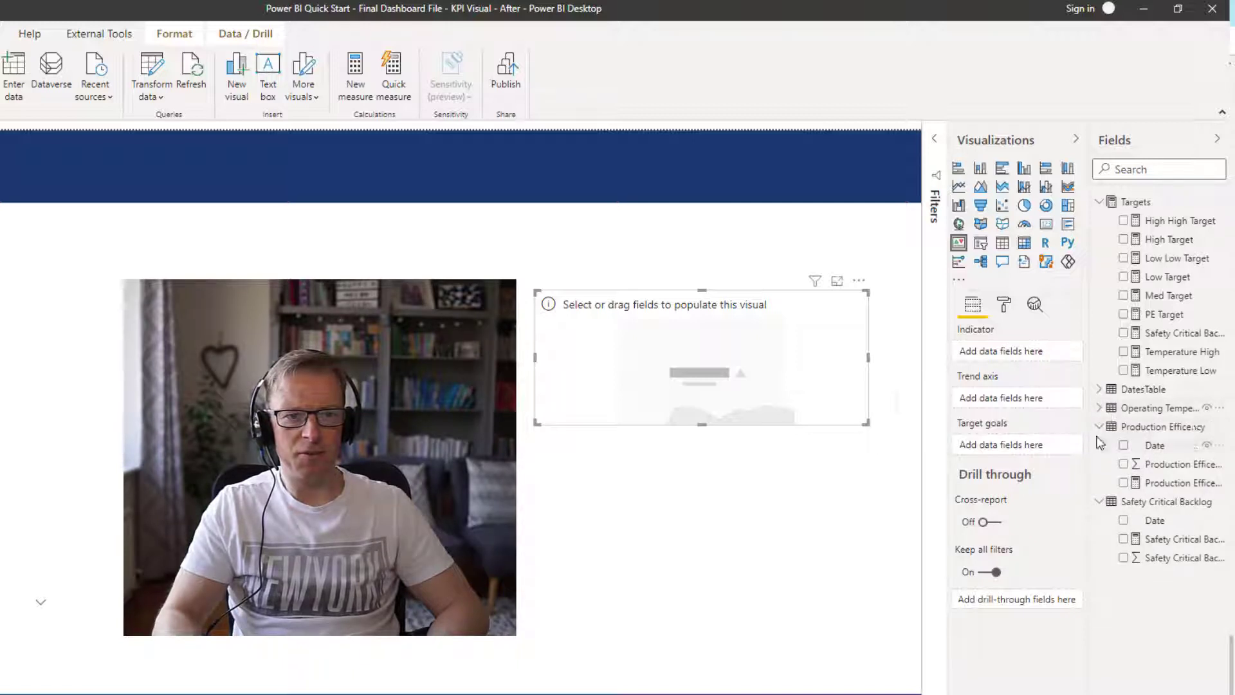
left_click(1099, 427)
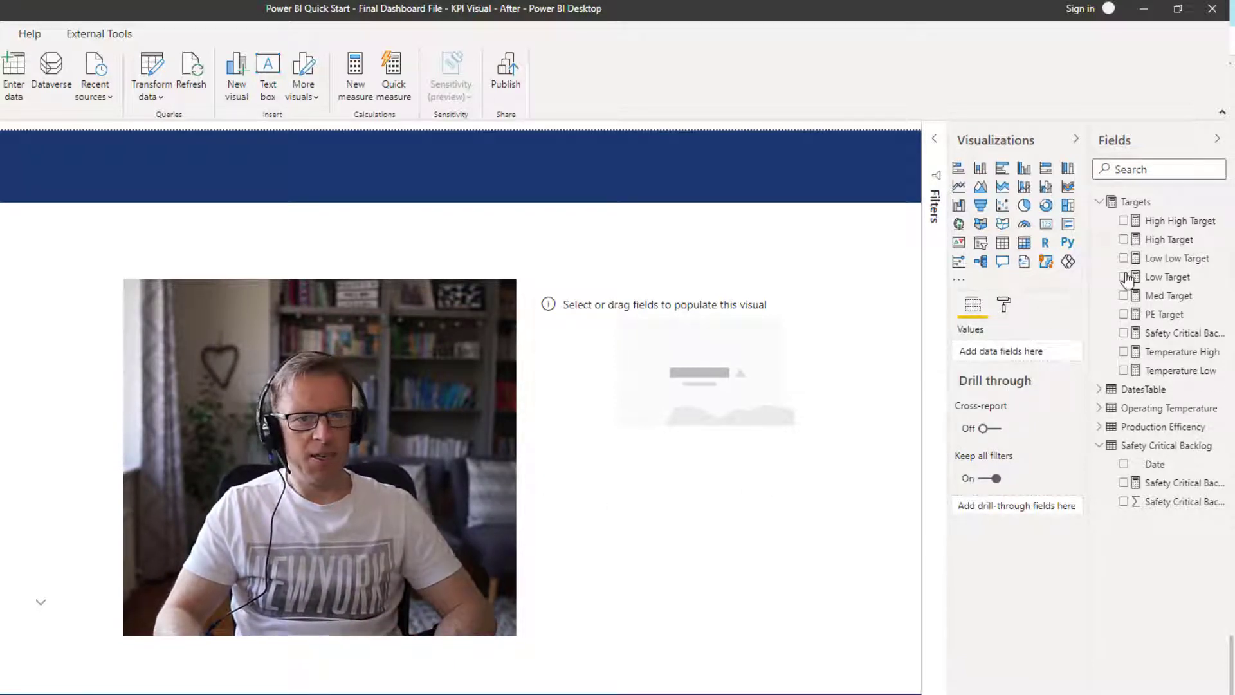
left_click(1098, 203)
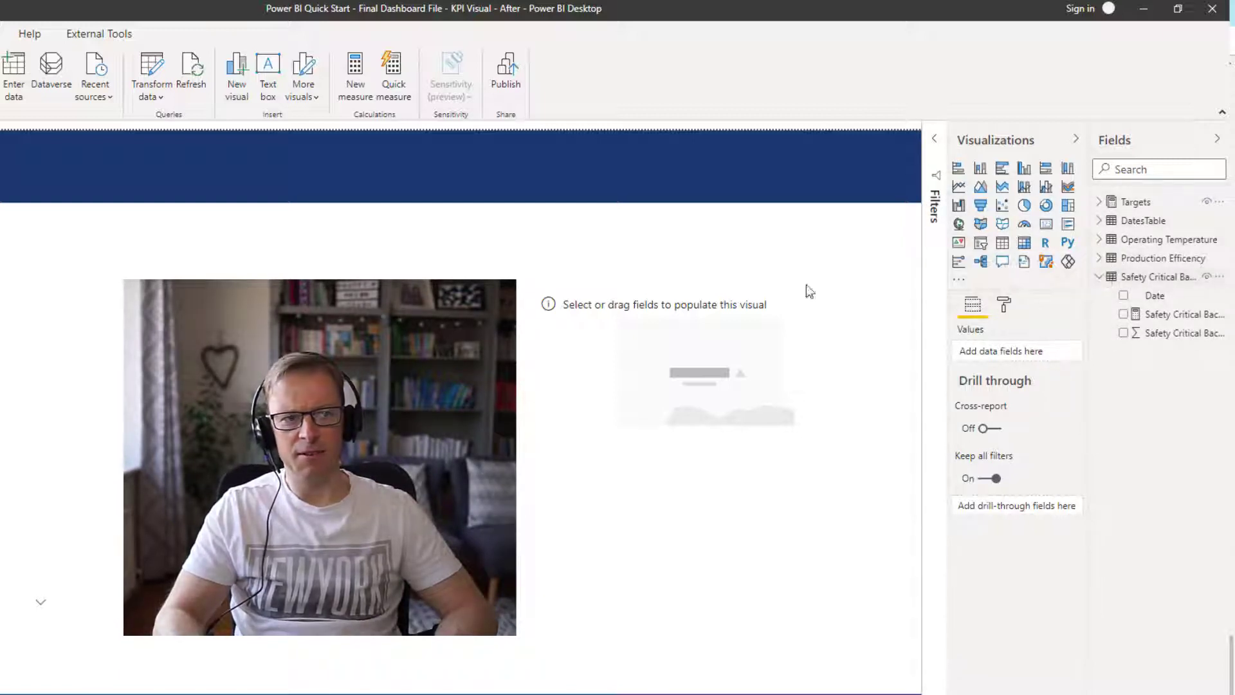
Step: Examine the daily records of the Safety Critical Backlog, Operating Temperature and Production Efficency tables in Data view
left_click(9, 137)
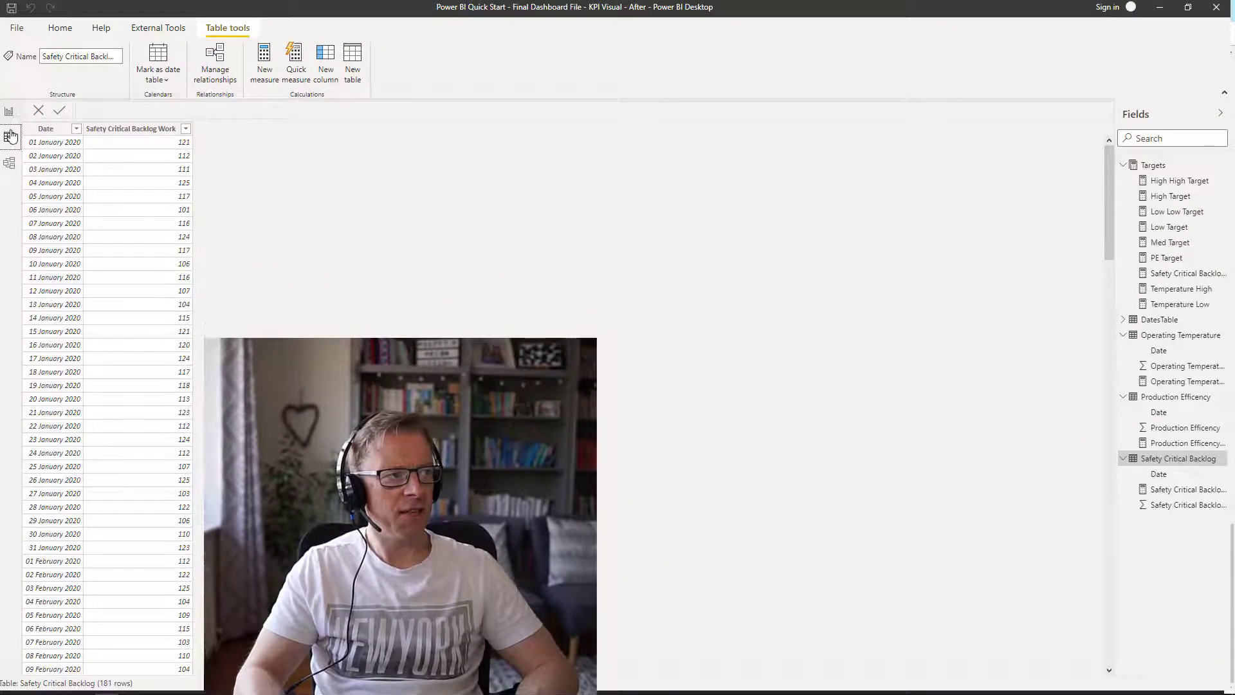
left_click(1124, 168)
left_click(1124, 196)
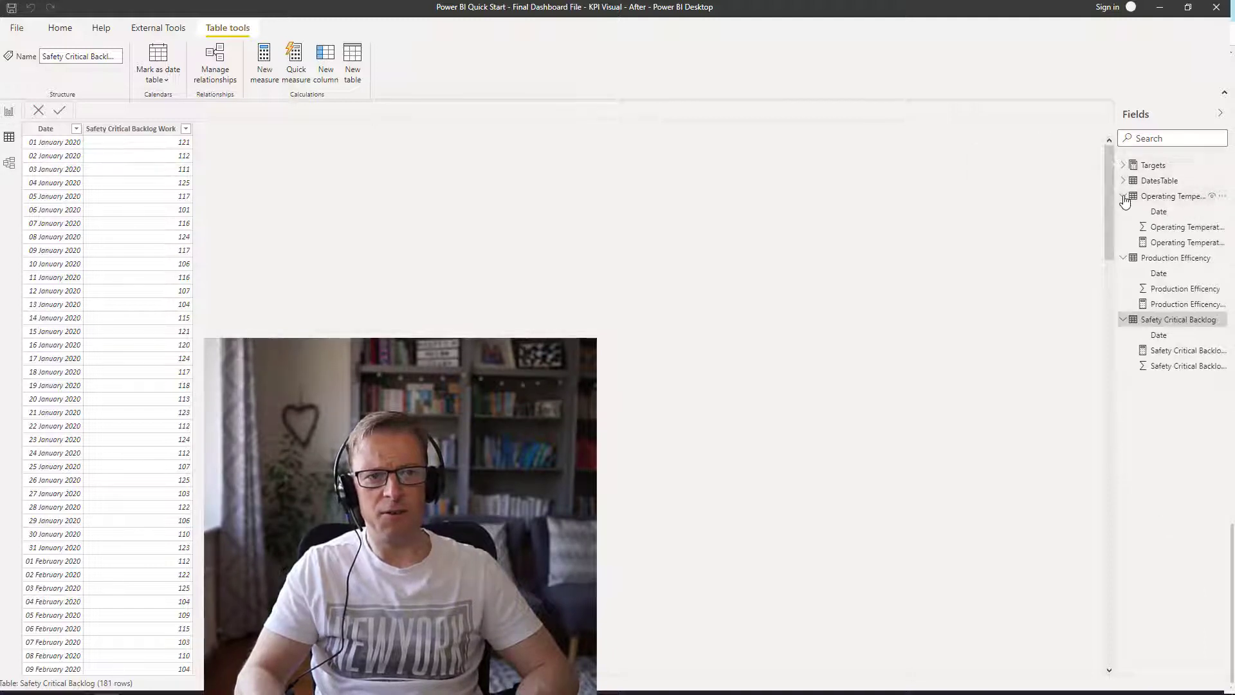
left_click(1124, 213)
left_click(1158, 196)
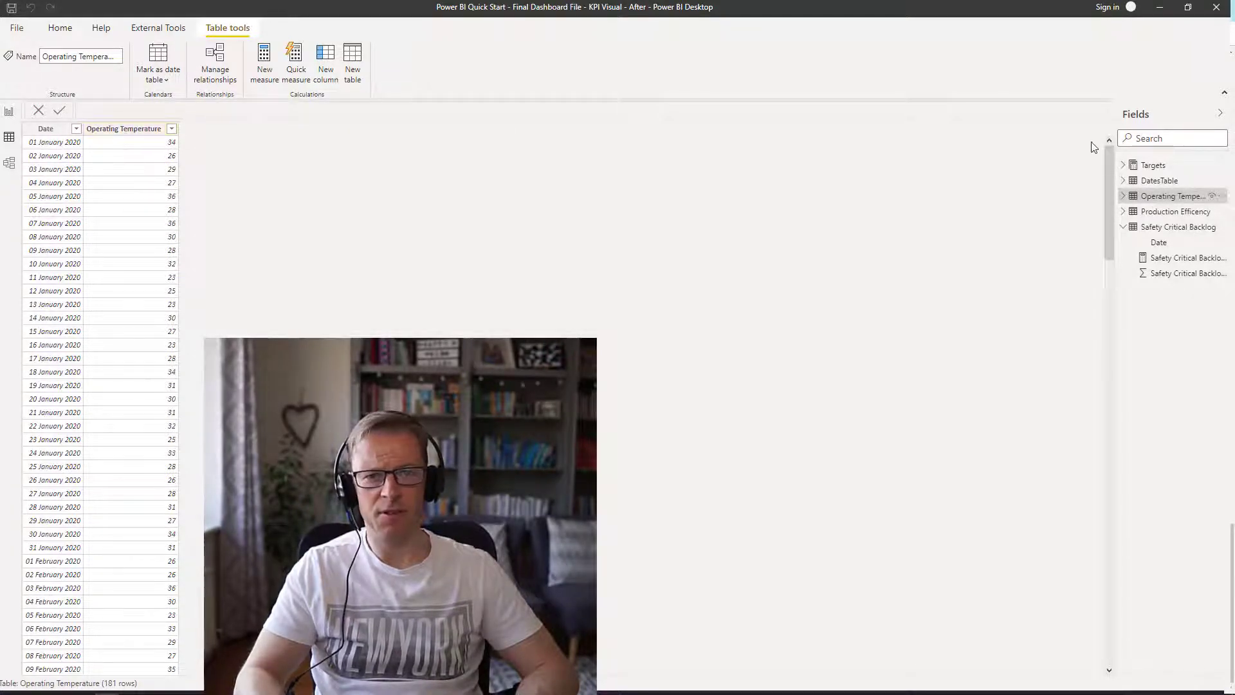
left_click(1150, 212)
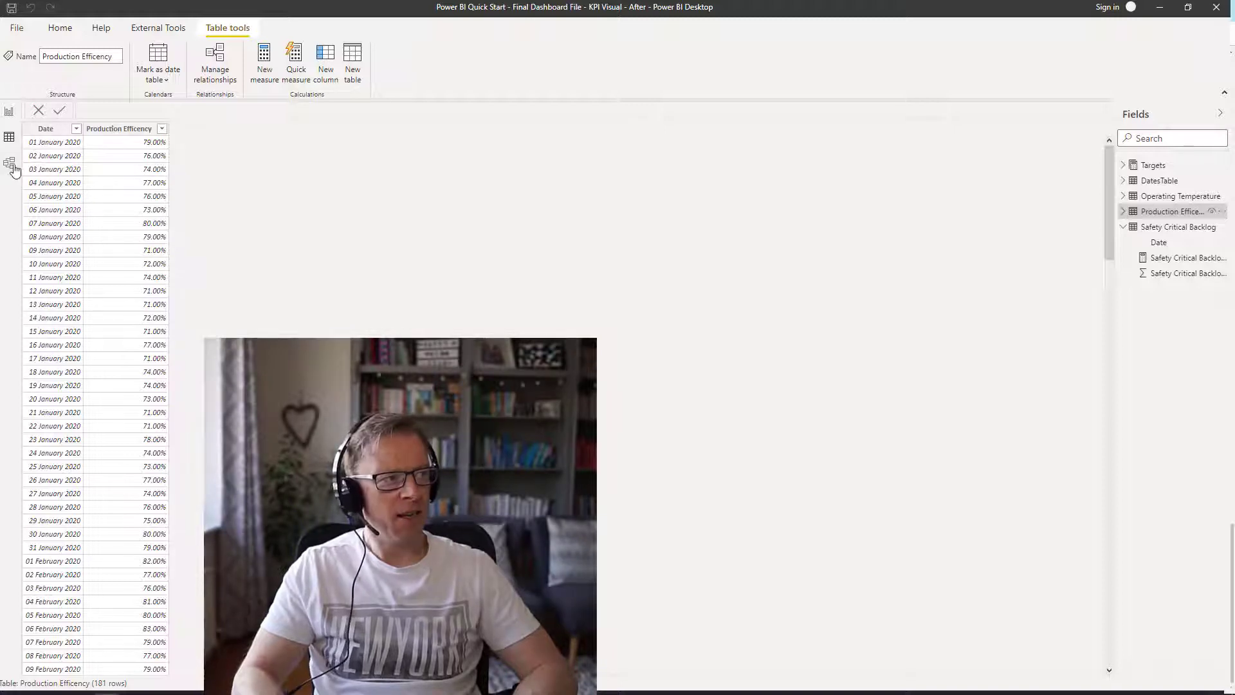
Step: Examine the table relationships in Model view and the formula of the High High Target measure back in the report
left_click(9, 163)
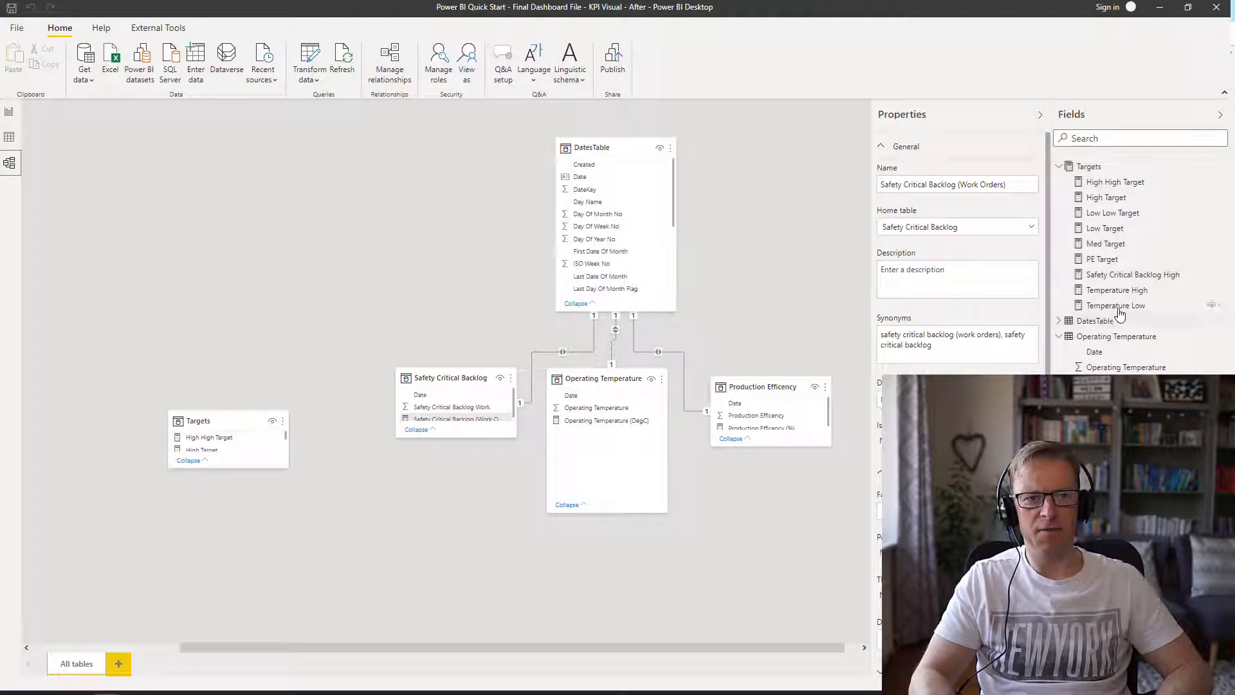
left_click(1095, 185)
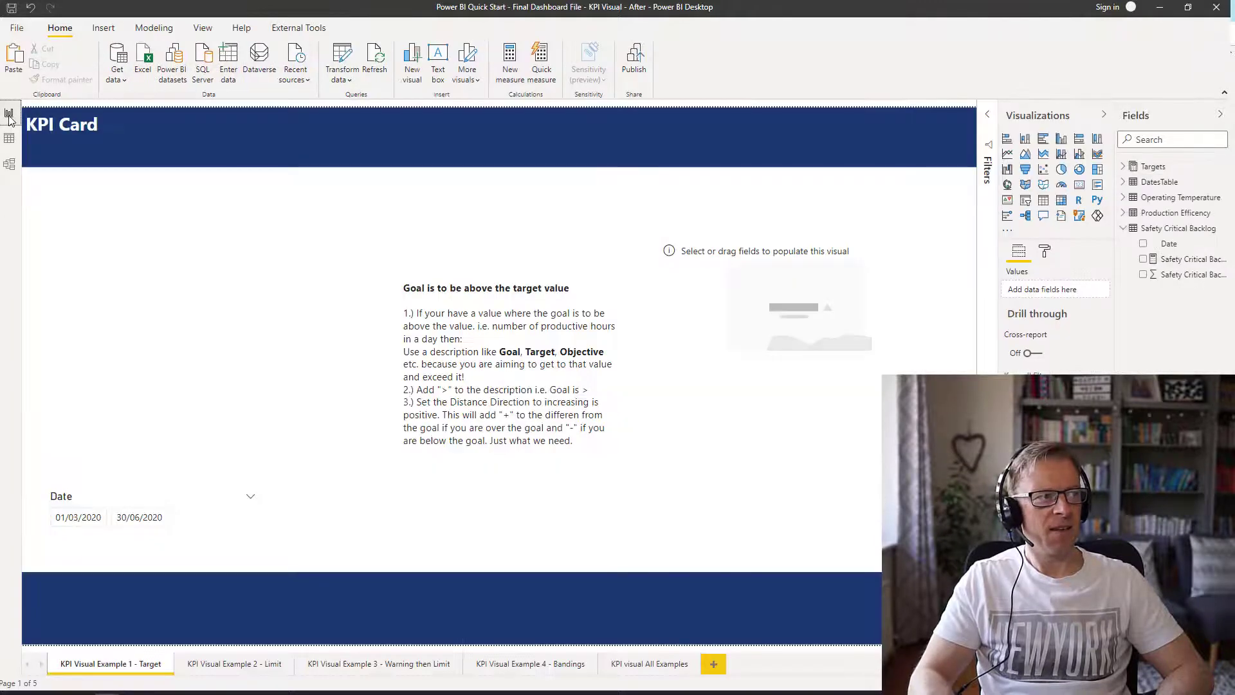
left_click(9, 112)
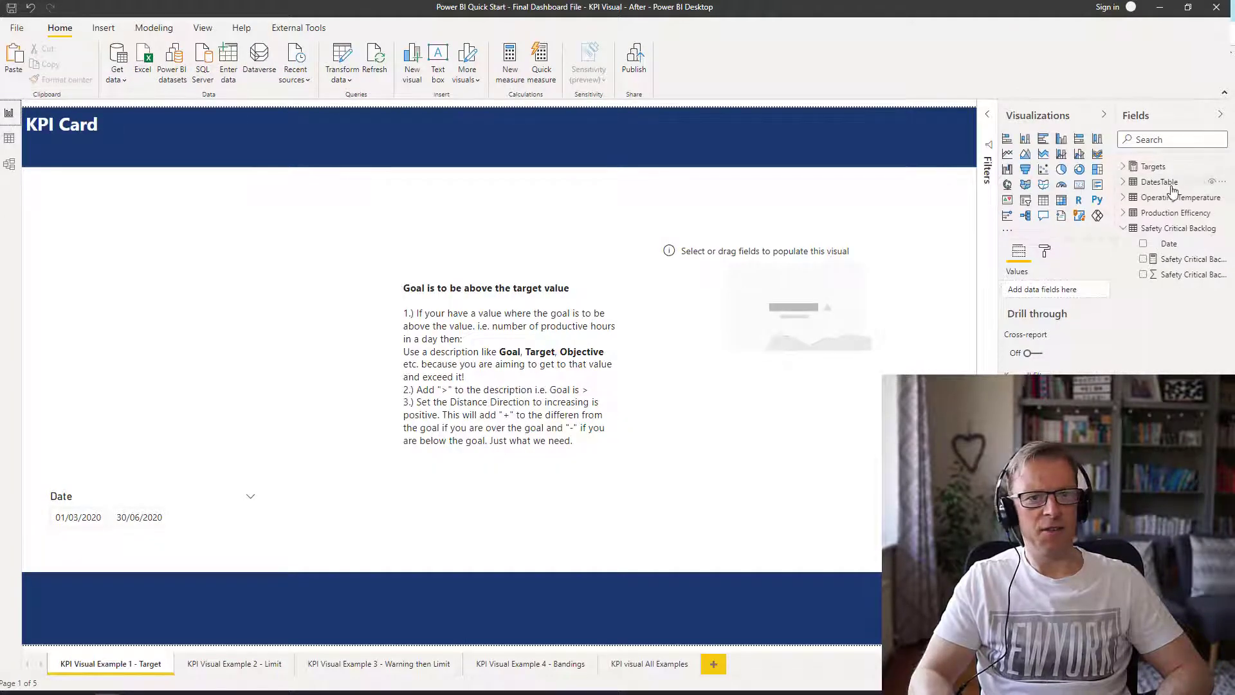
left_click(1124, 166)
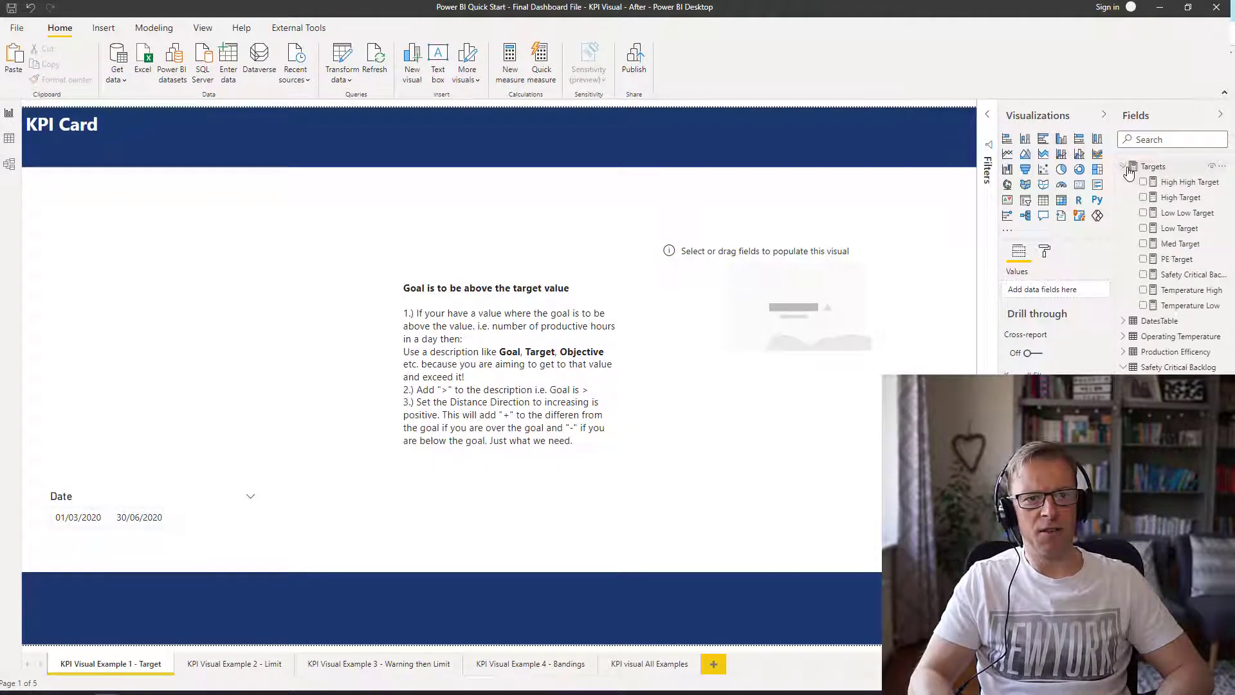
left_click(1175, 183)
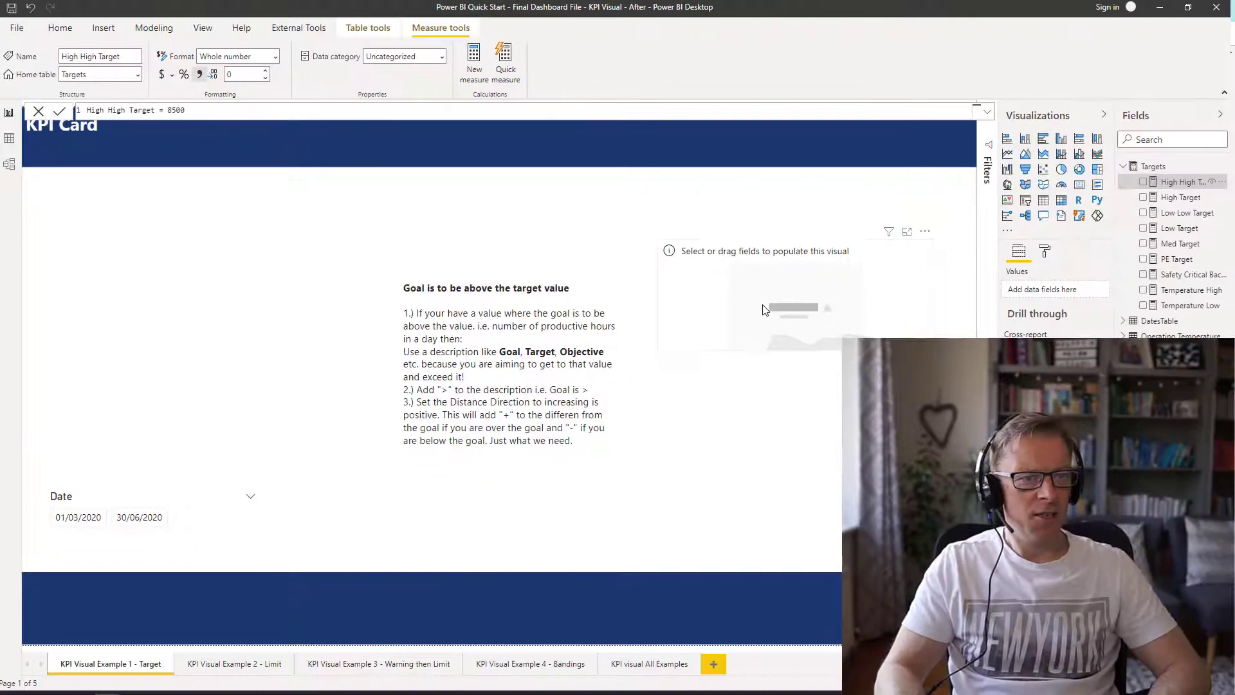
Step: Set the Production Efficency (%) measure as the indicator of the empty KPI visual
left_click(764, 309)
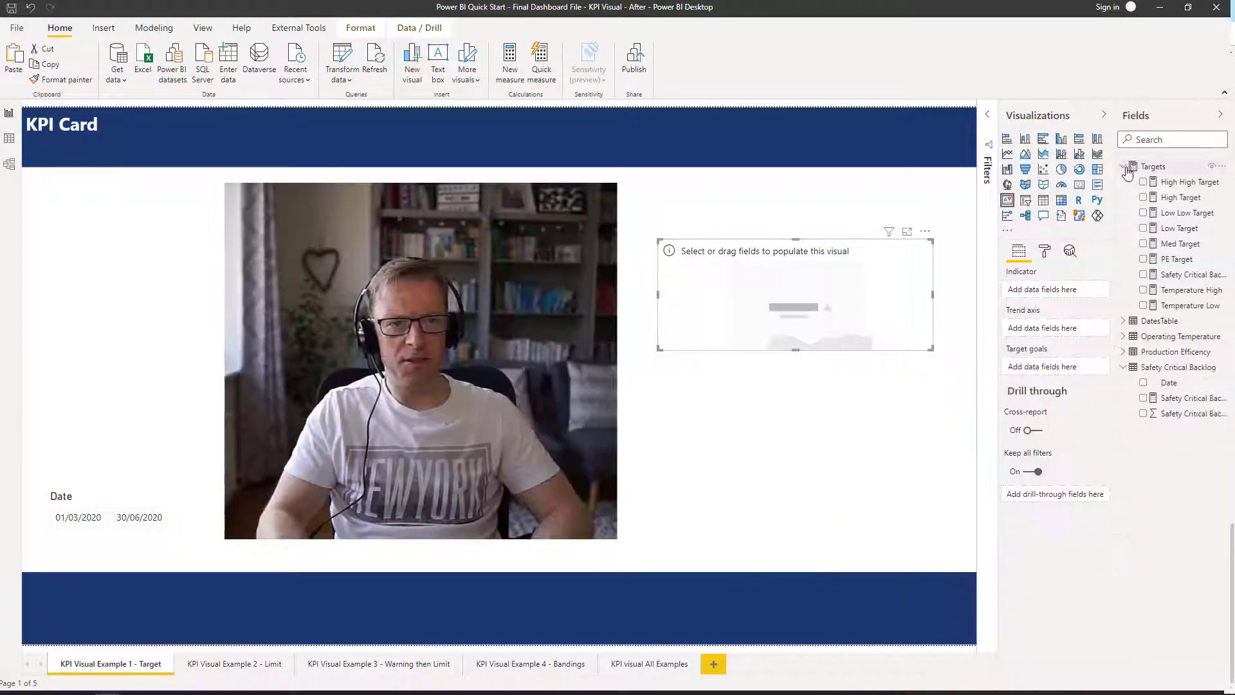
left_click(1125, 169)
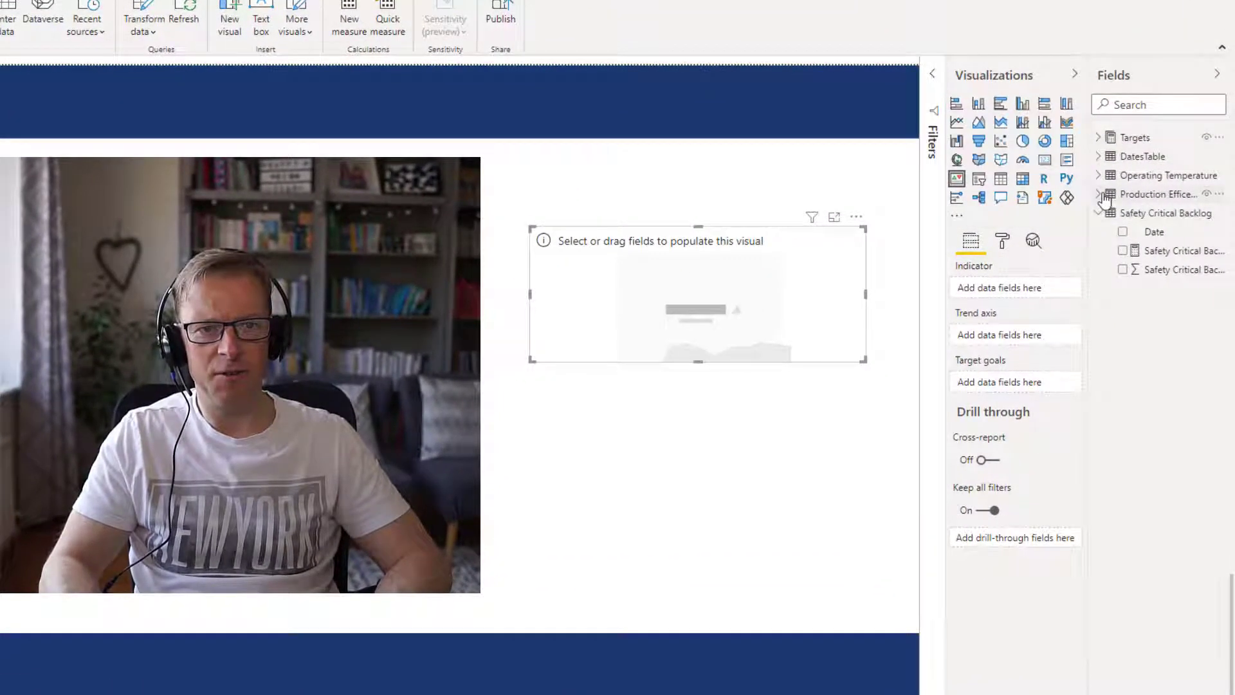
left_click(1101, 195)
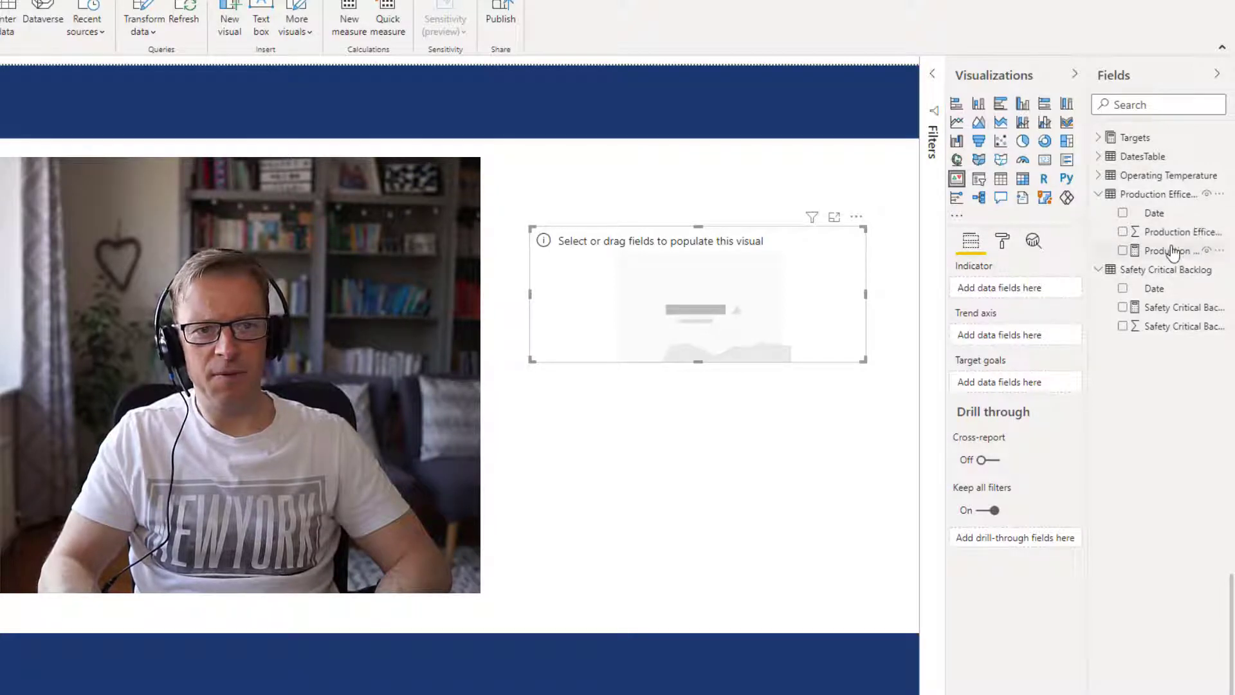
left_click_drag(1172, 250, 1009, 290)
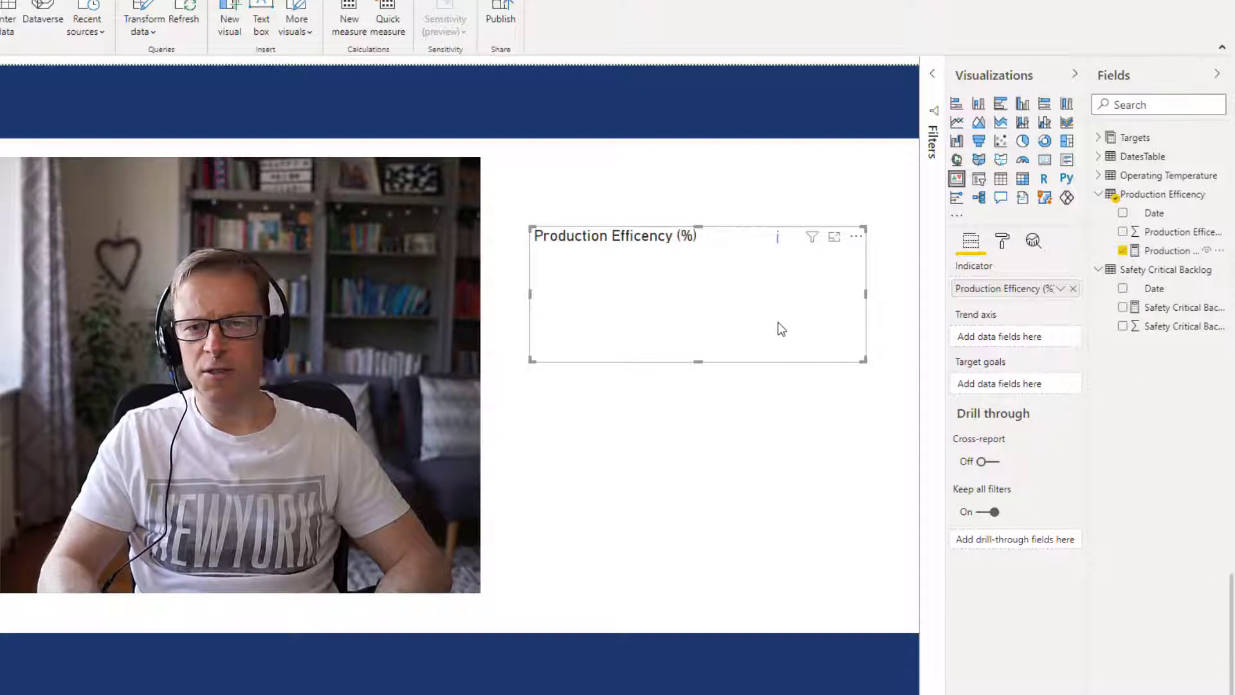
mouse_move(779, 246)
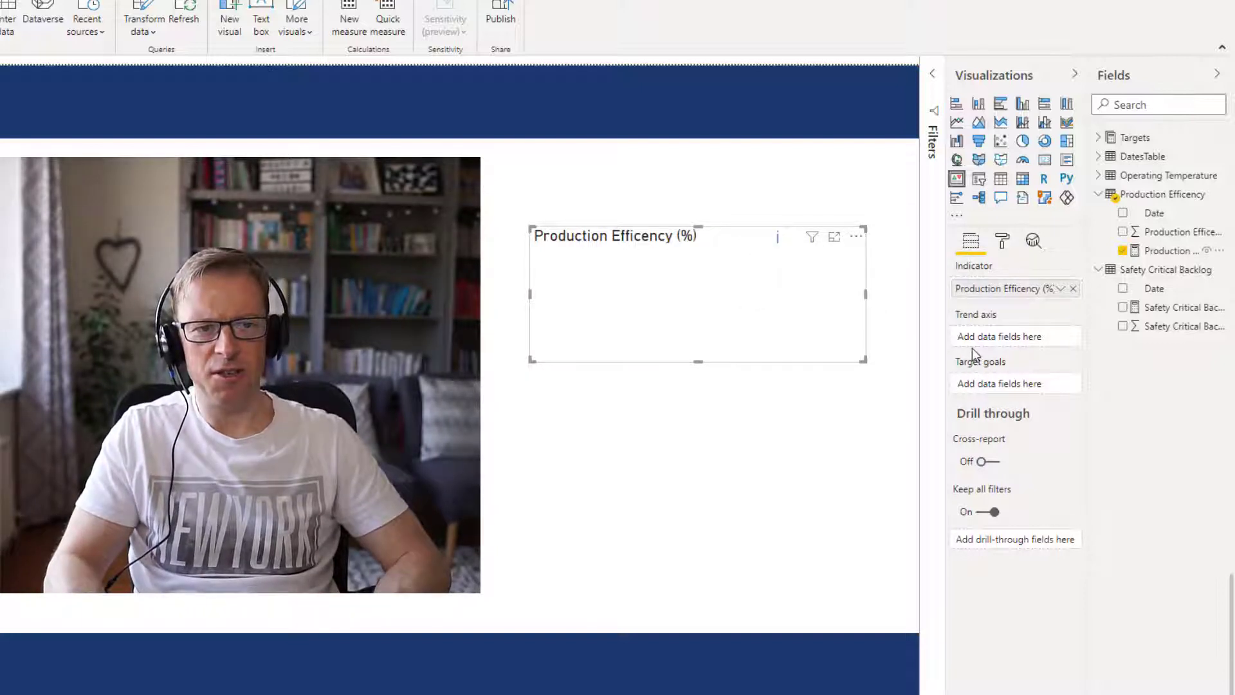
Step: Use the Date field from DatesTable as the KPI visual's trend axis and the PE Target measure as its target goal
left_click(1105, 159)
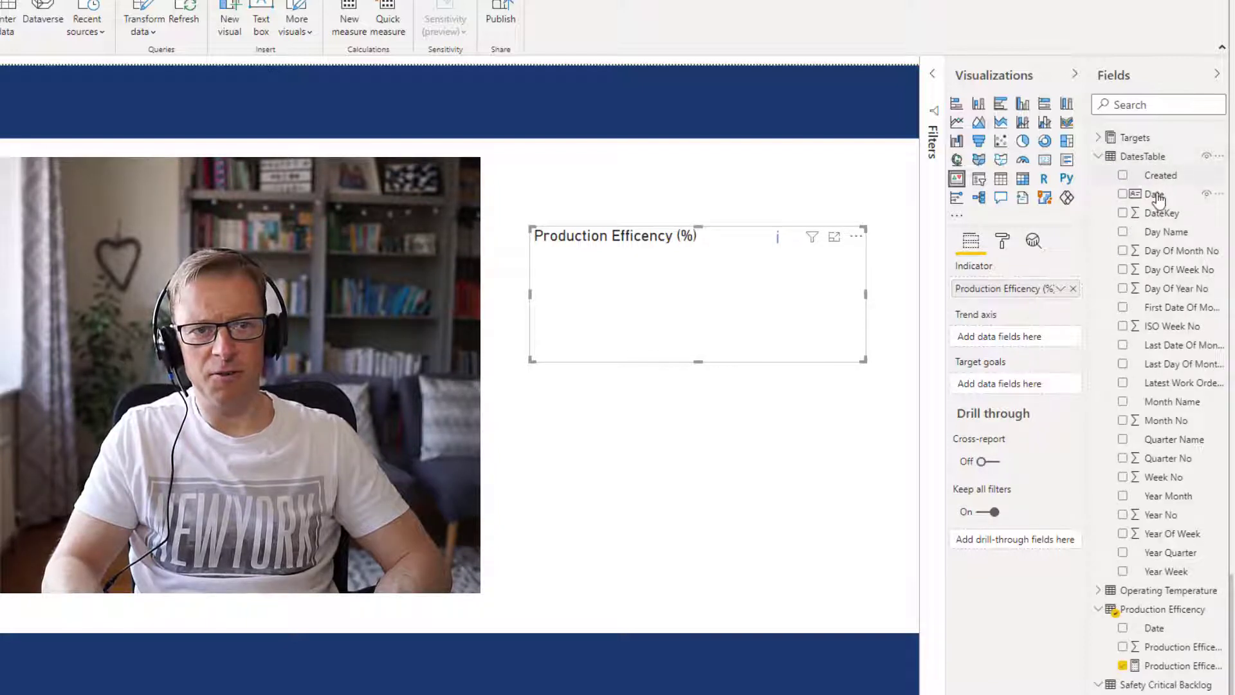
left_click_drag(1149, 194, 1015, 339)
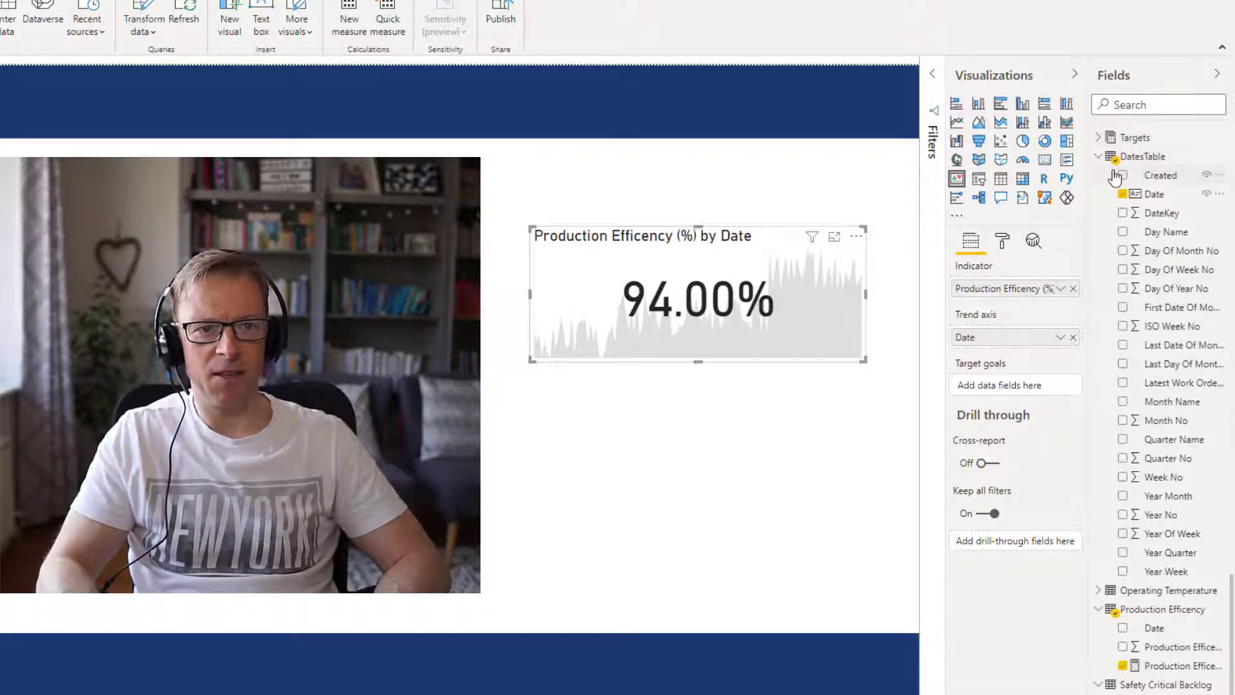
left_click(1099, 139)
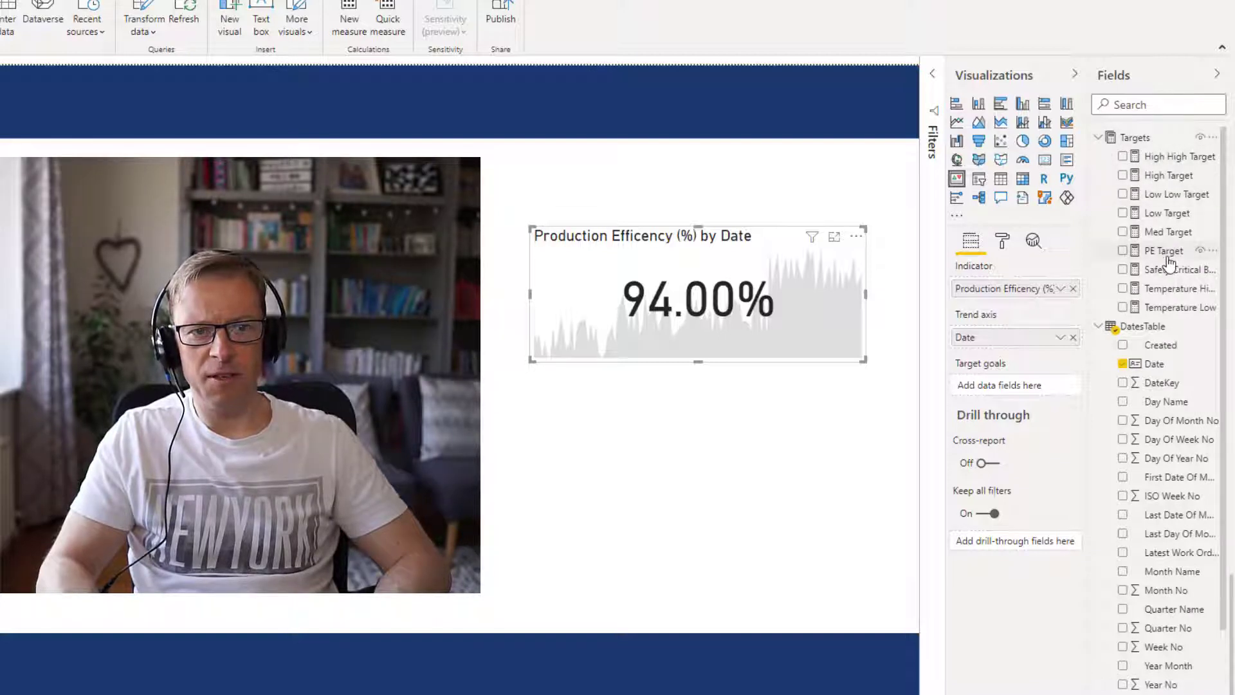
left_click_drag(1169, 262, 1015, 393)
left_click_drag(1165, 256, 1008, 393)
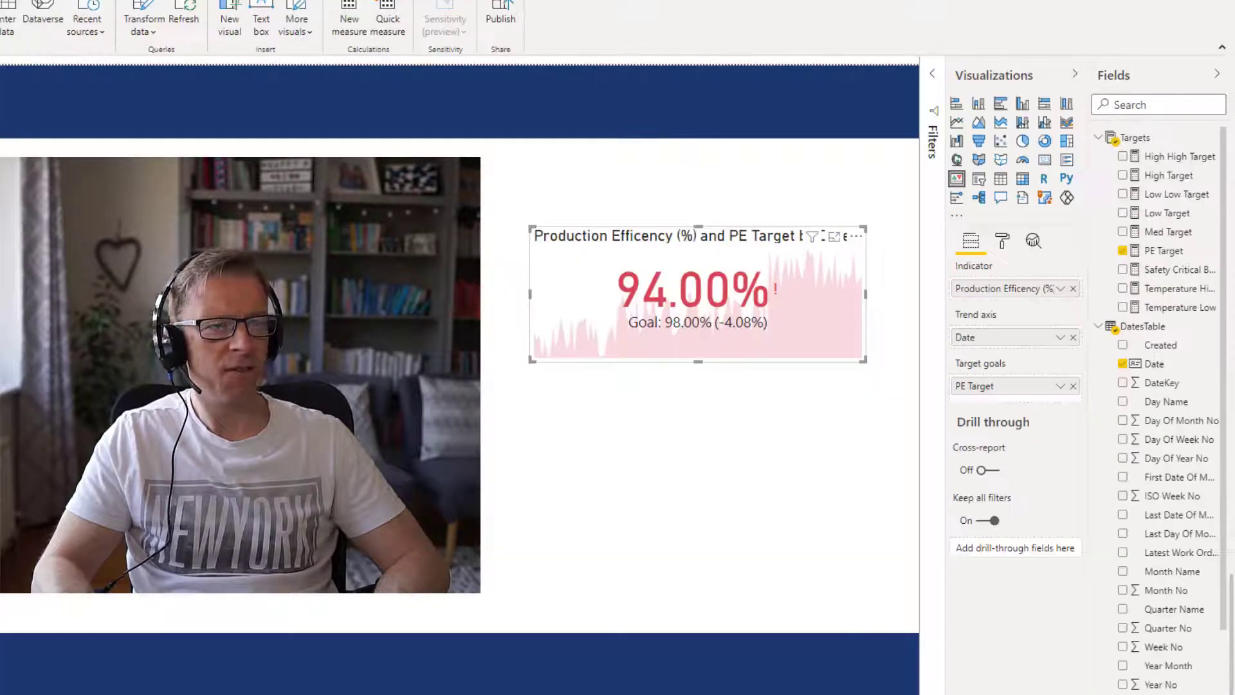
left_click(1143, 254)
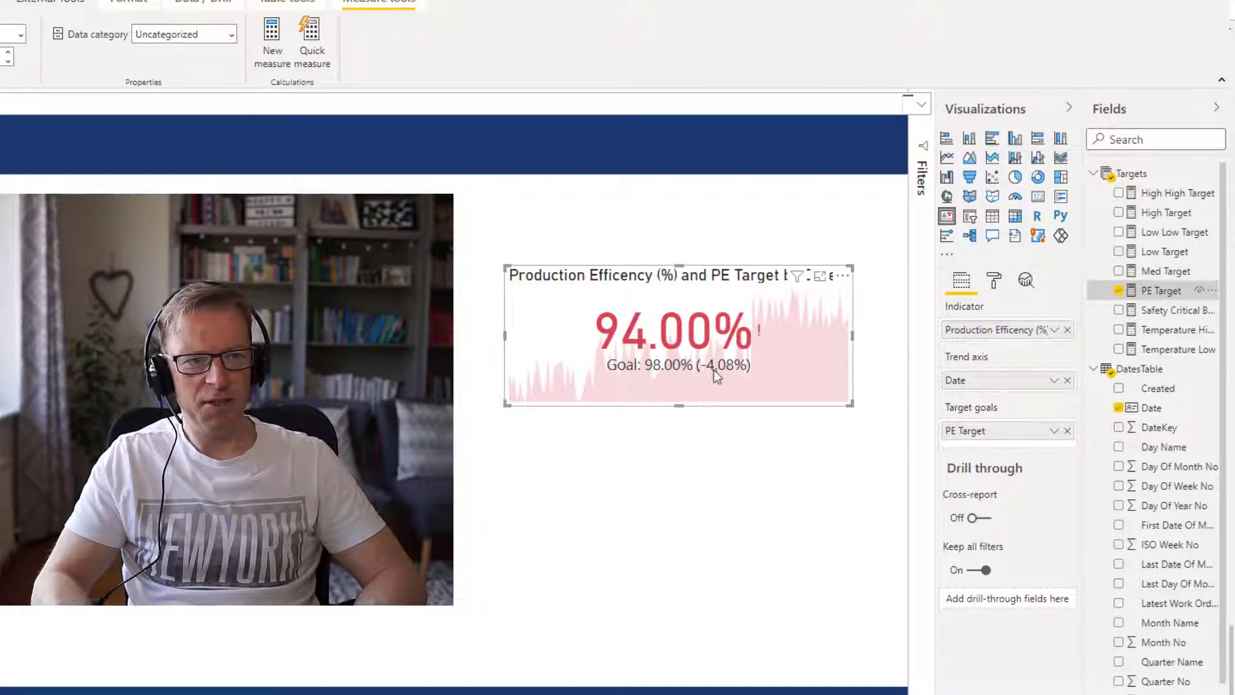
Step: Open the KPI visual's formatting options and review its General and Indicator settings
left_click(994, 283)
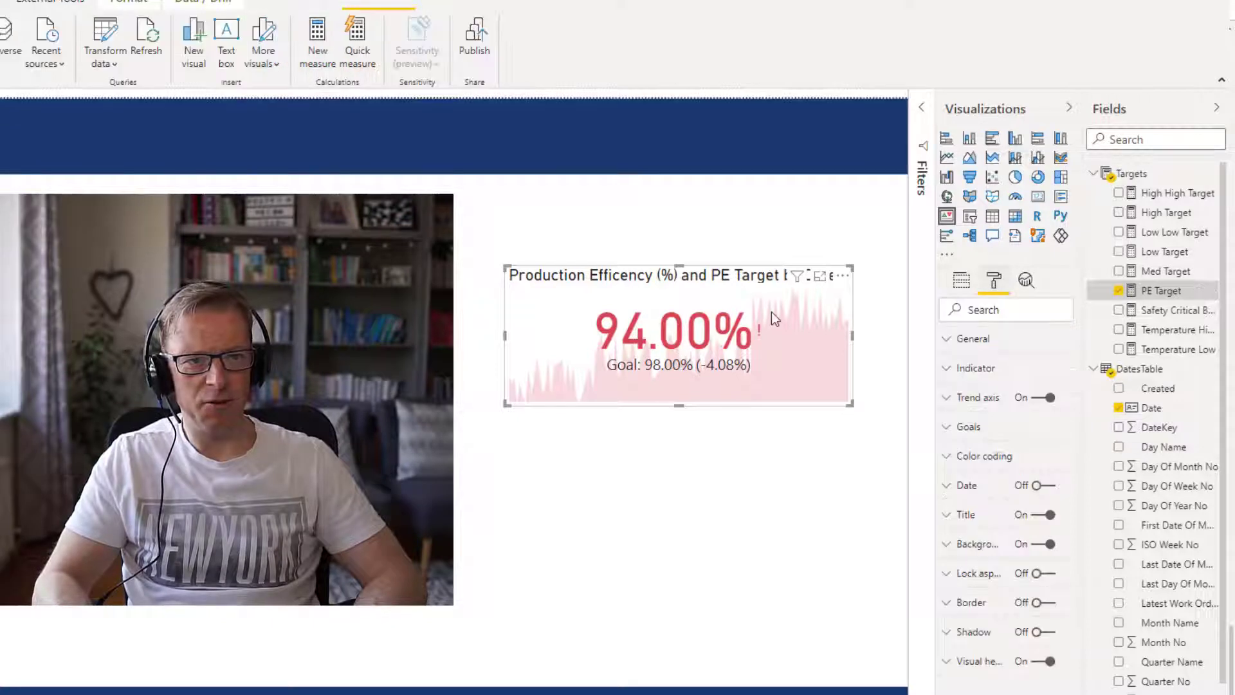
left_click(968, 346)
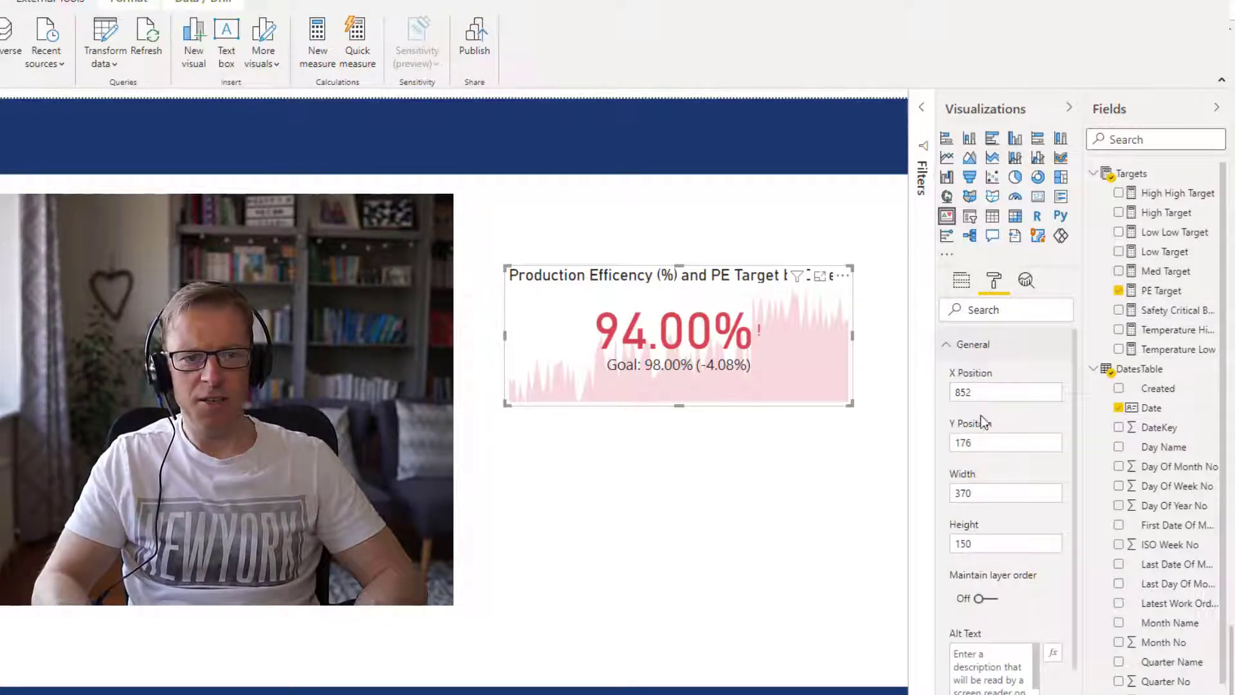
left_click(949, 359)
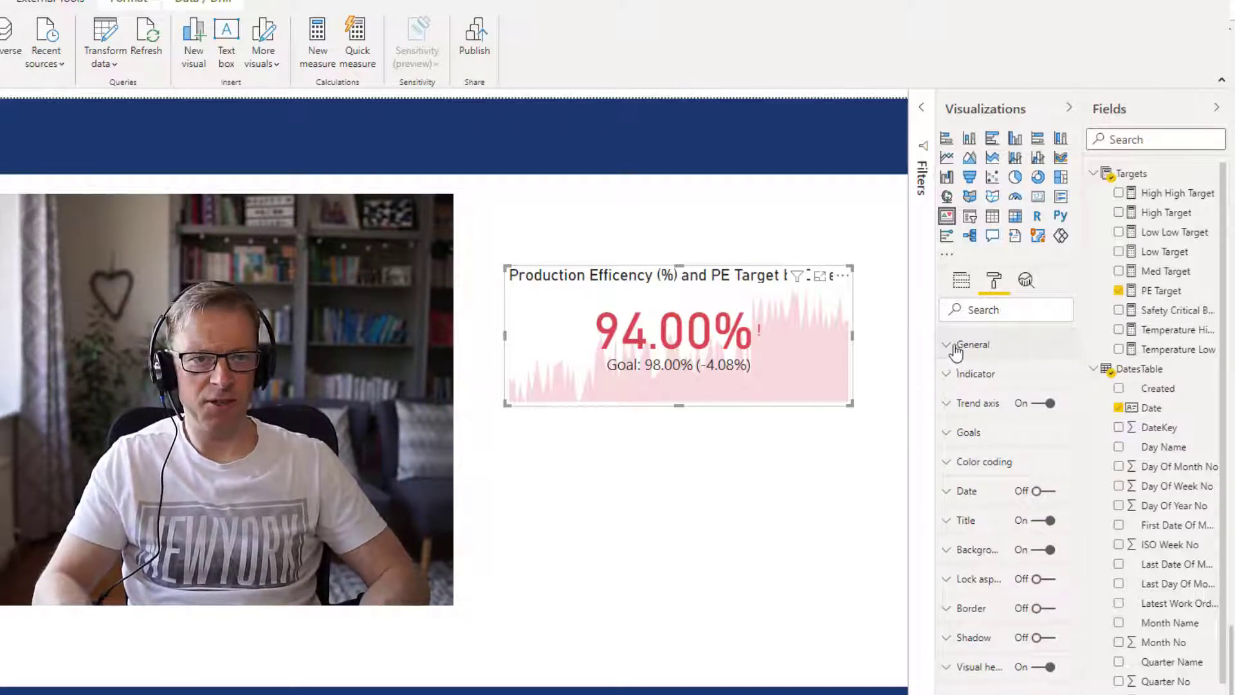
left_click(982, 385)
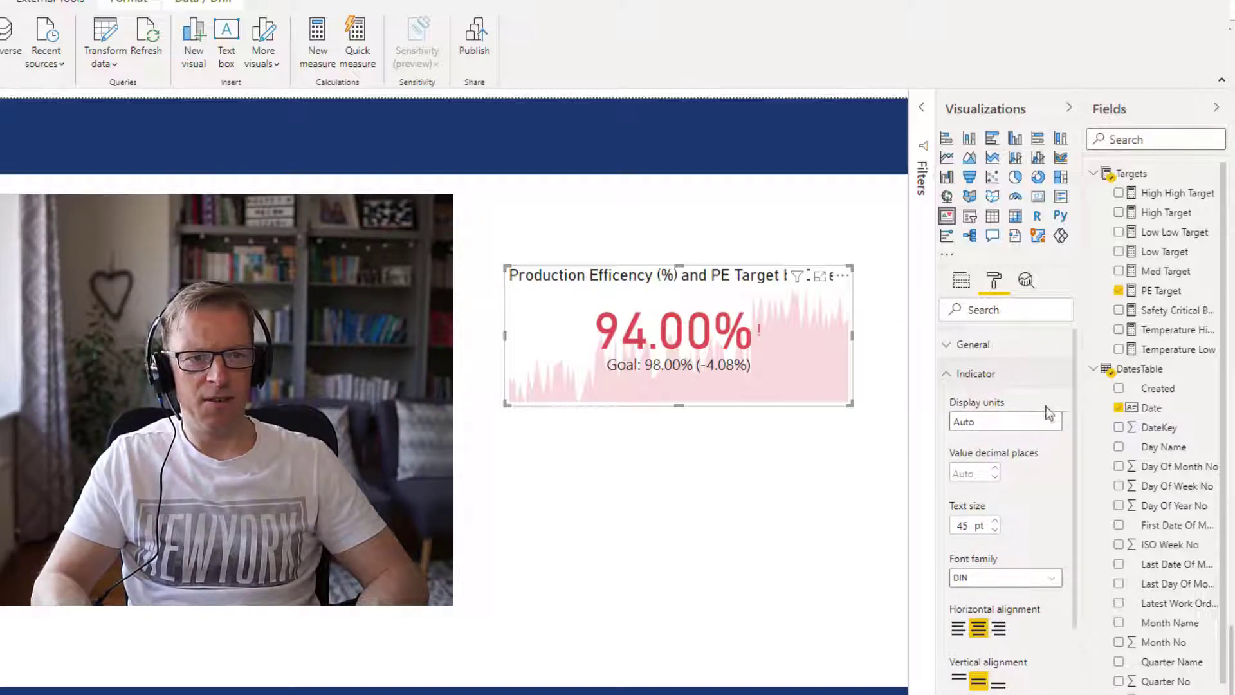
Step: Switch the KPI indicator's icon off and back on, and set the icon size to 16 pt
left_click_drag(1076, 391, 1082, 496)
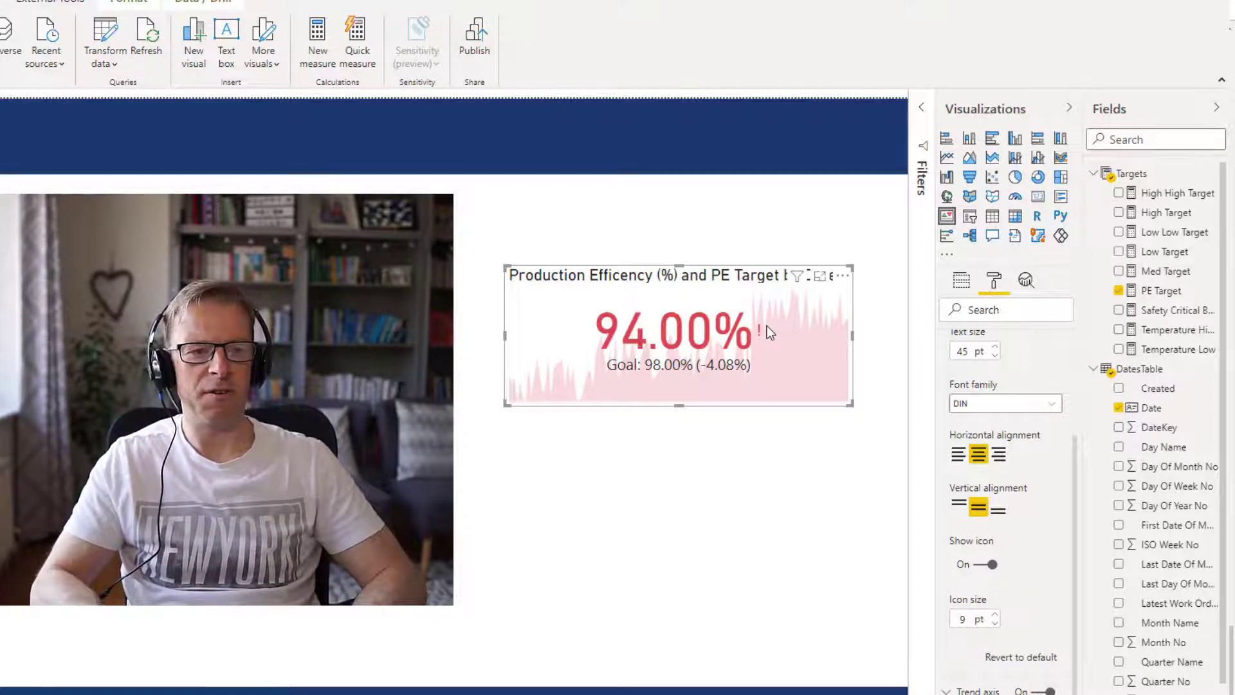
left_click(993, 566)
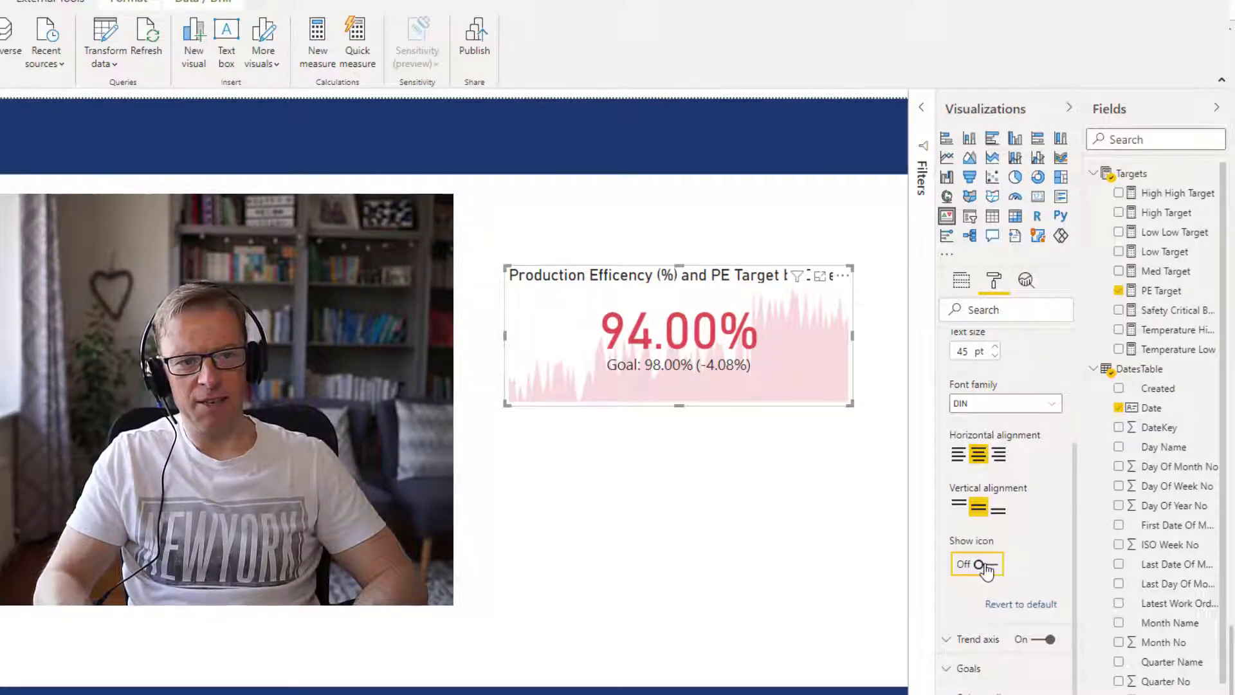
left_click(984, 566)
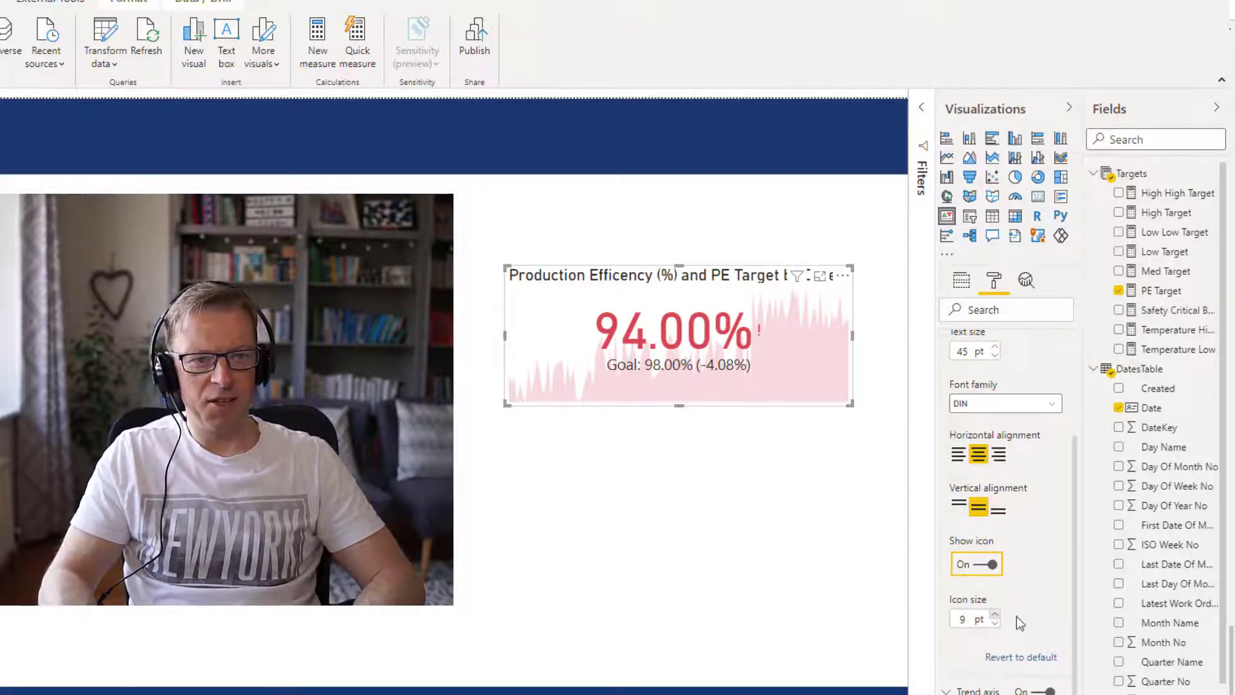
left_click(995, 615)
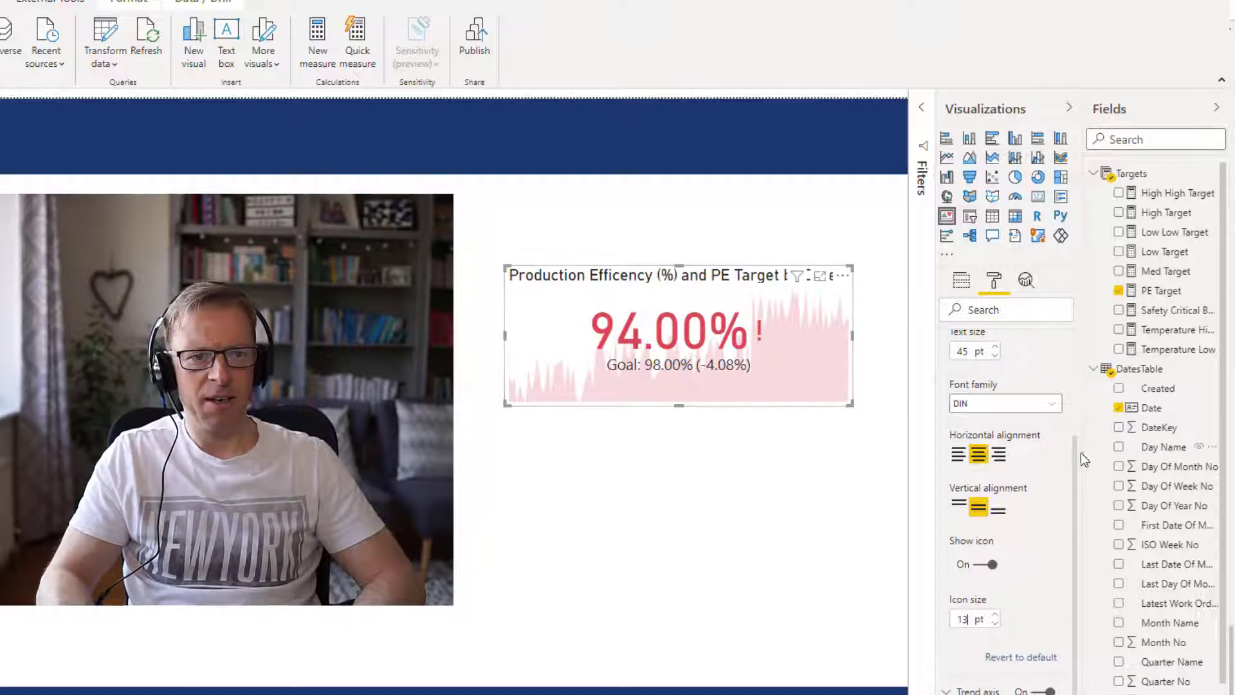
left_click_drag(1074, 461, 1079, 426)
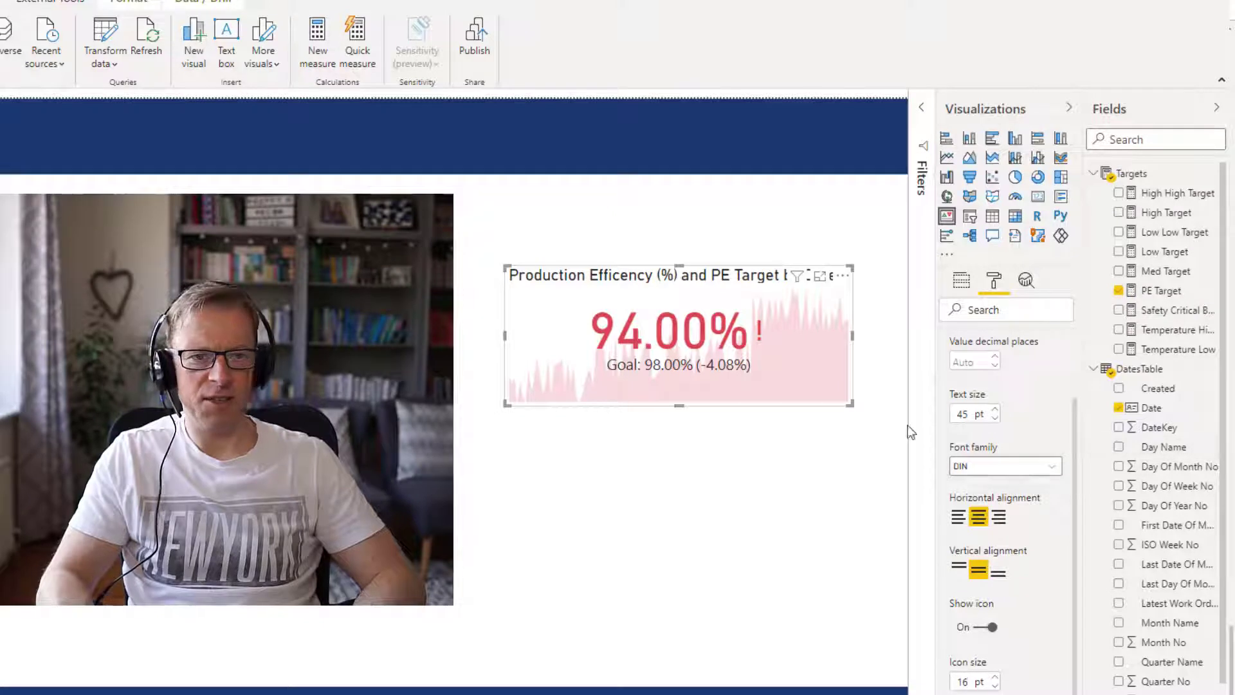
Step: Set the KPI indicator's value decimal places to 0 and close its Indicator settings
left_click(968, 361)
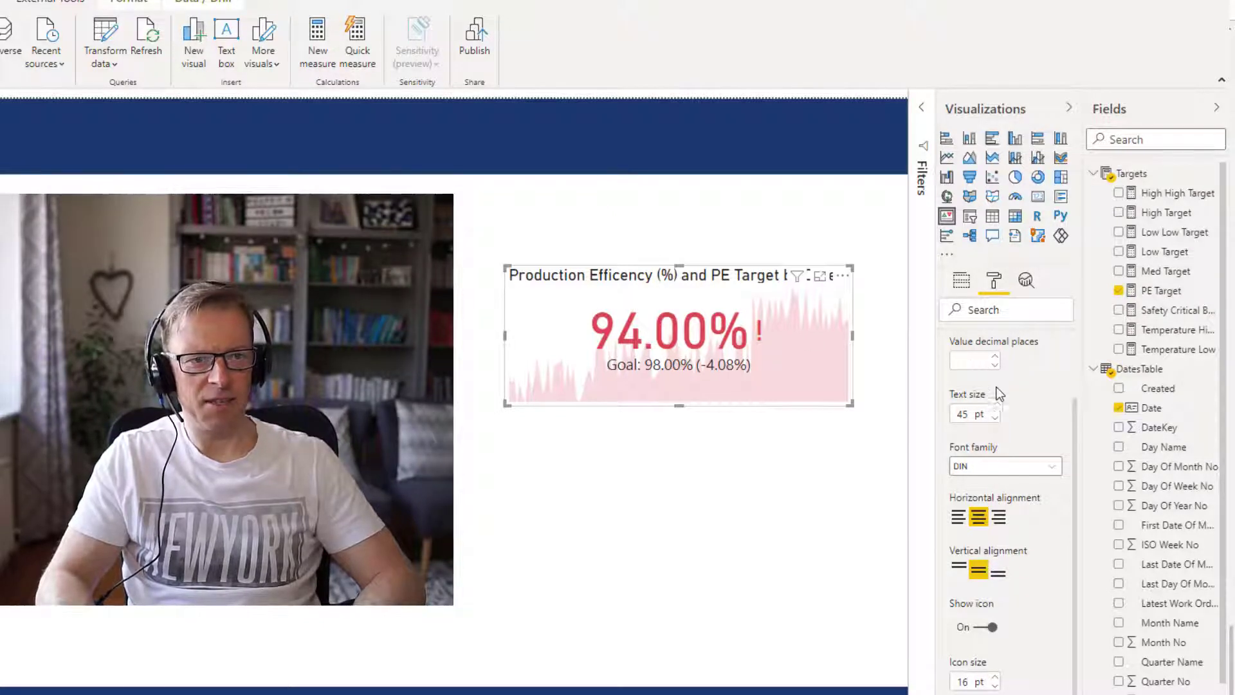
type("0")
key("Return")
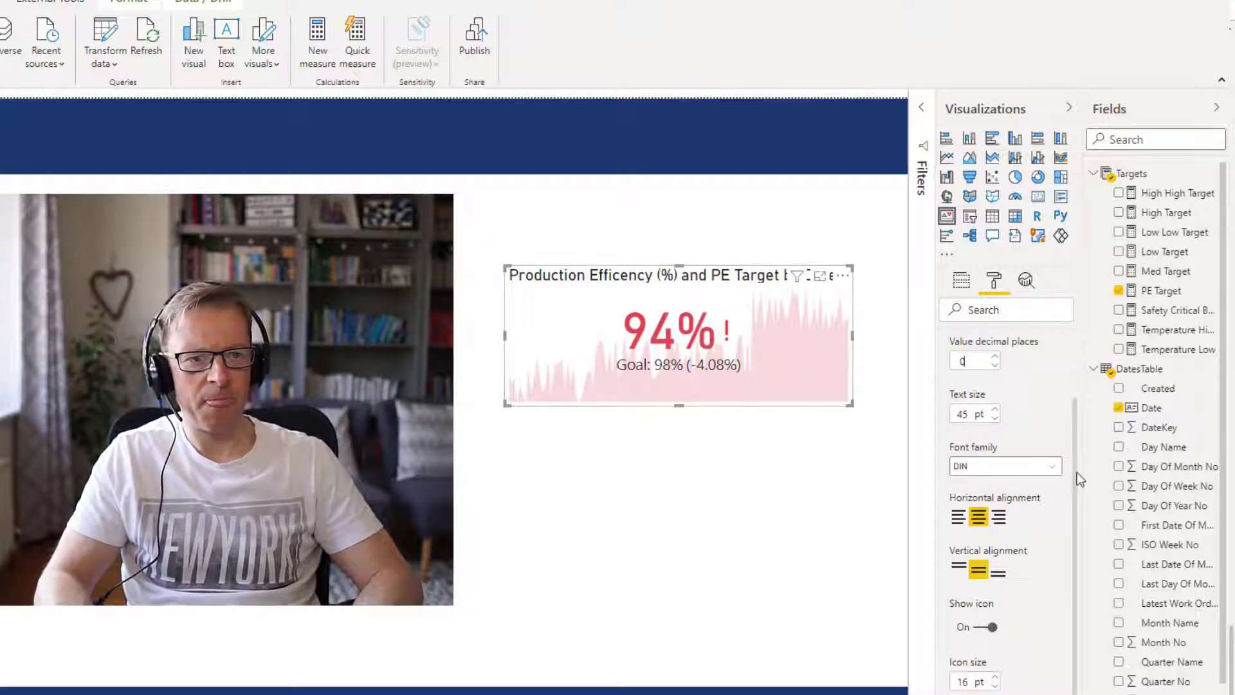
scroll(1077, 476, "down", 3)
scroll(1082, 501, "up", 6)
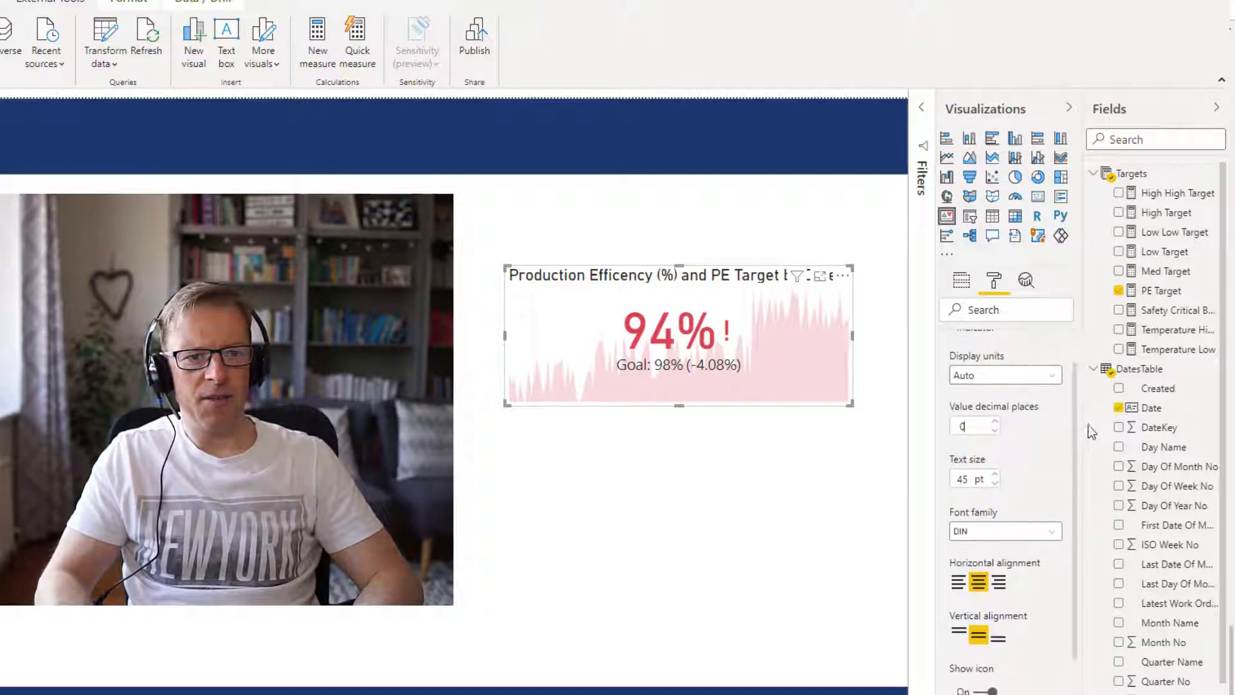
left_click(951, 378)
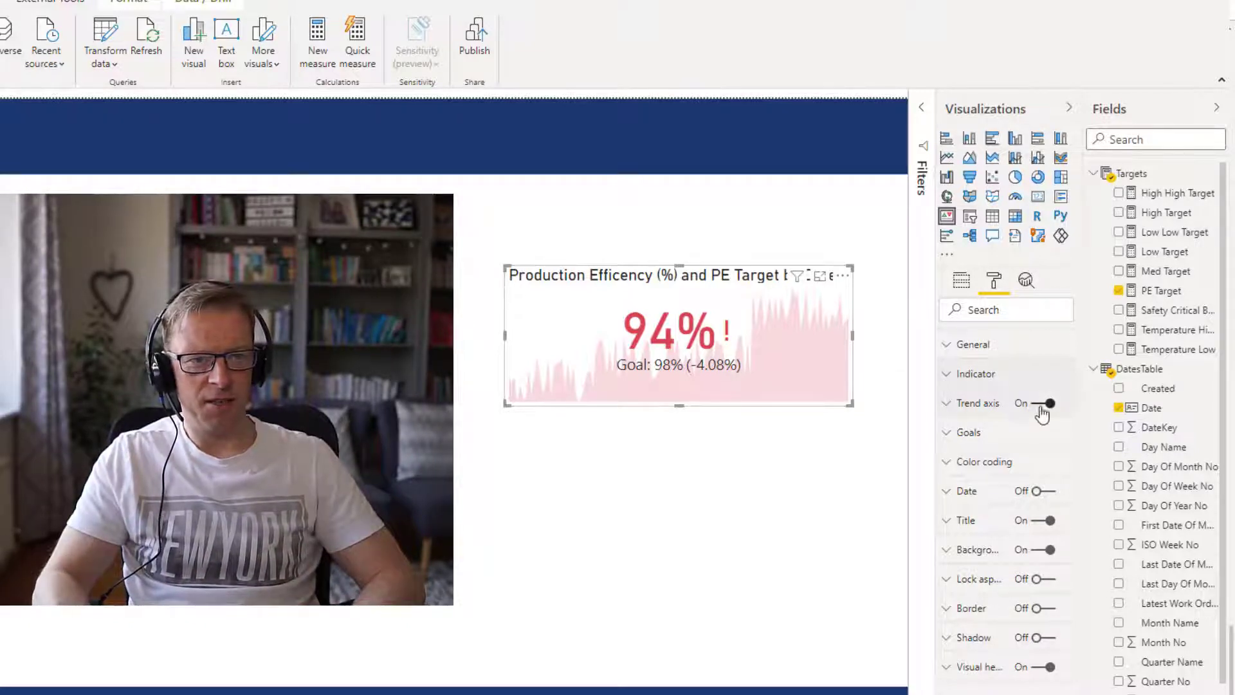
Step: Set the transparency of the KPI visual's trend axis to 10%
left_click(947, 404)
double_click(962, 455)
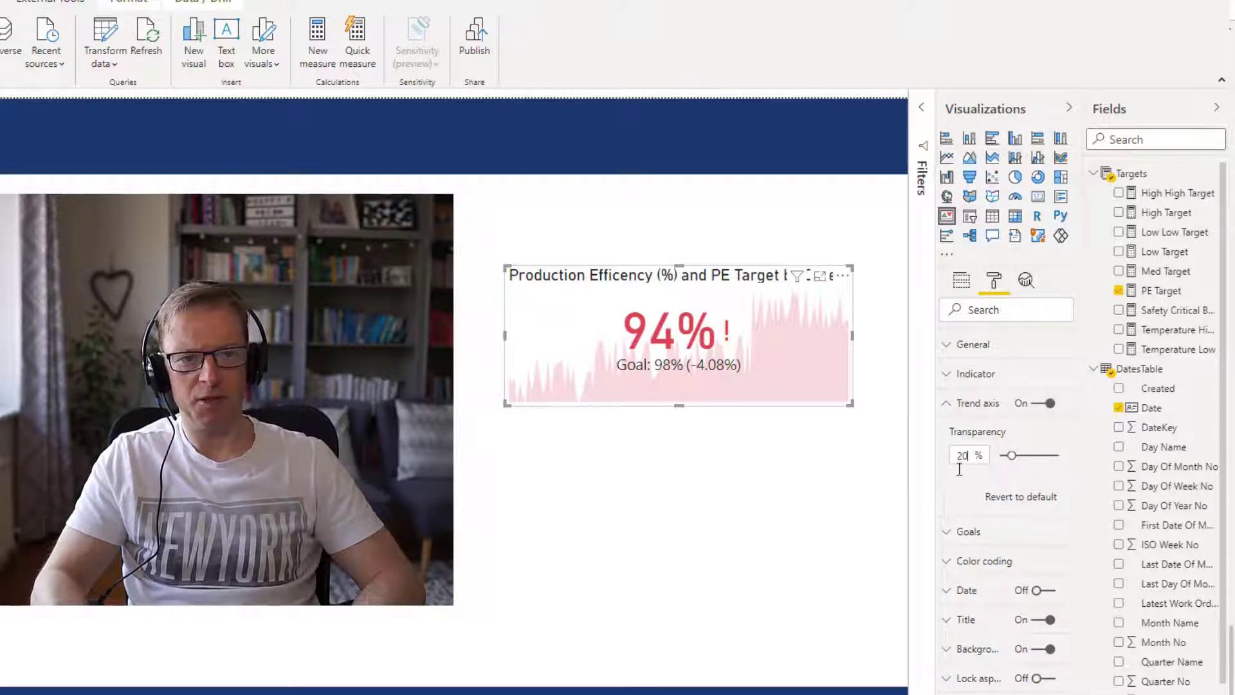
type("10")
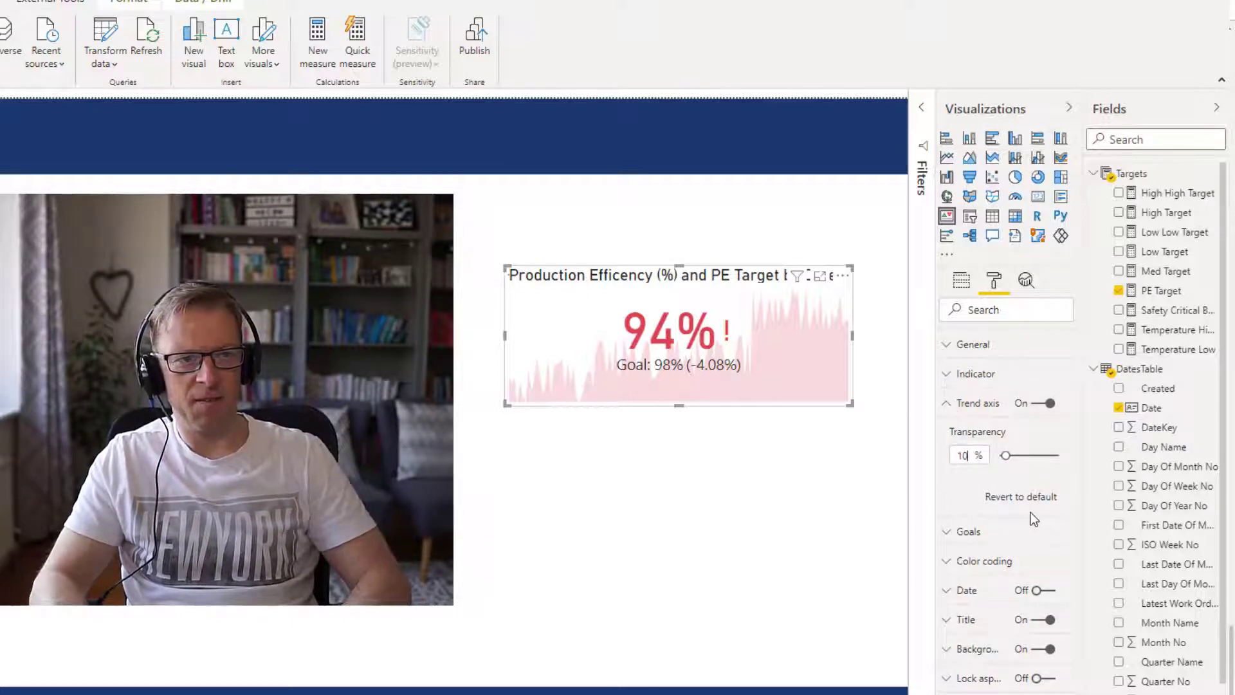
key("Return")
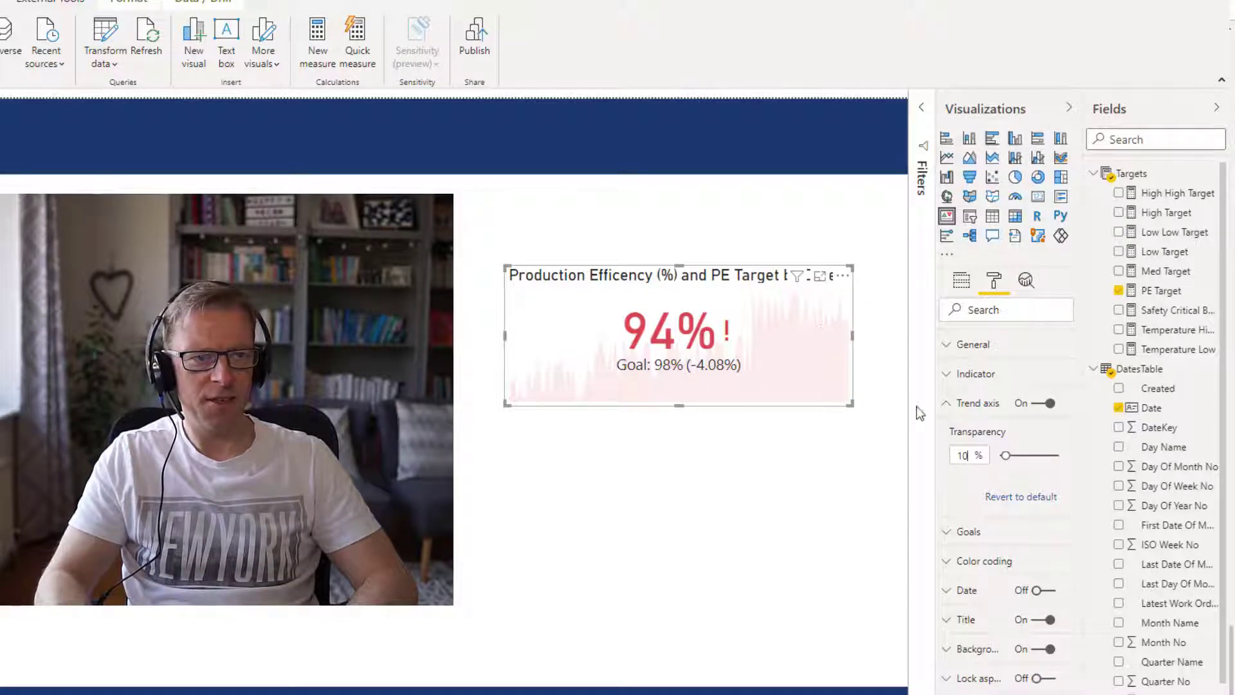
left_click(946, 406)
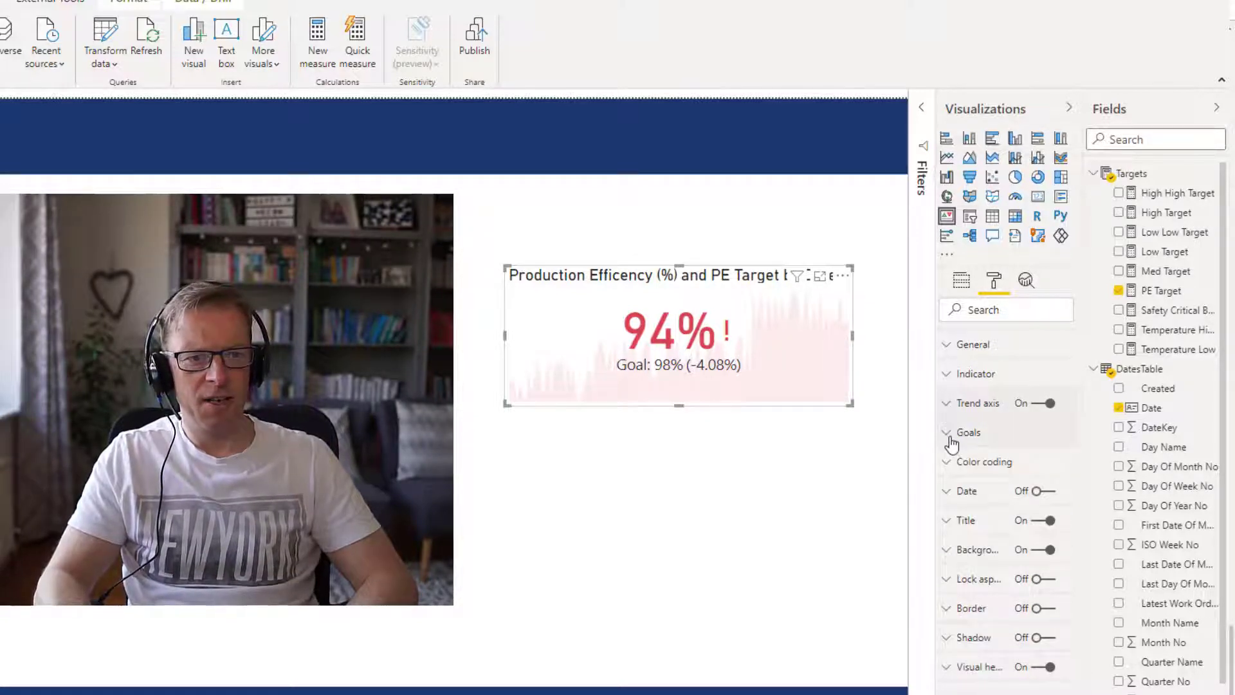
Step: Open the KPI visual's Goals settings and switch the goal display off and back on
left_click(949, 434)
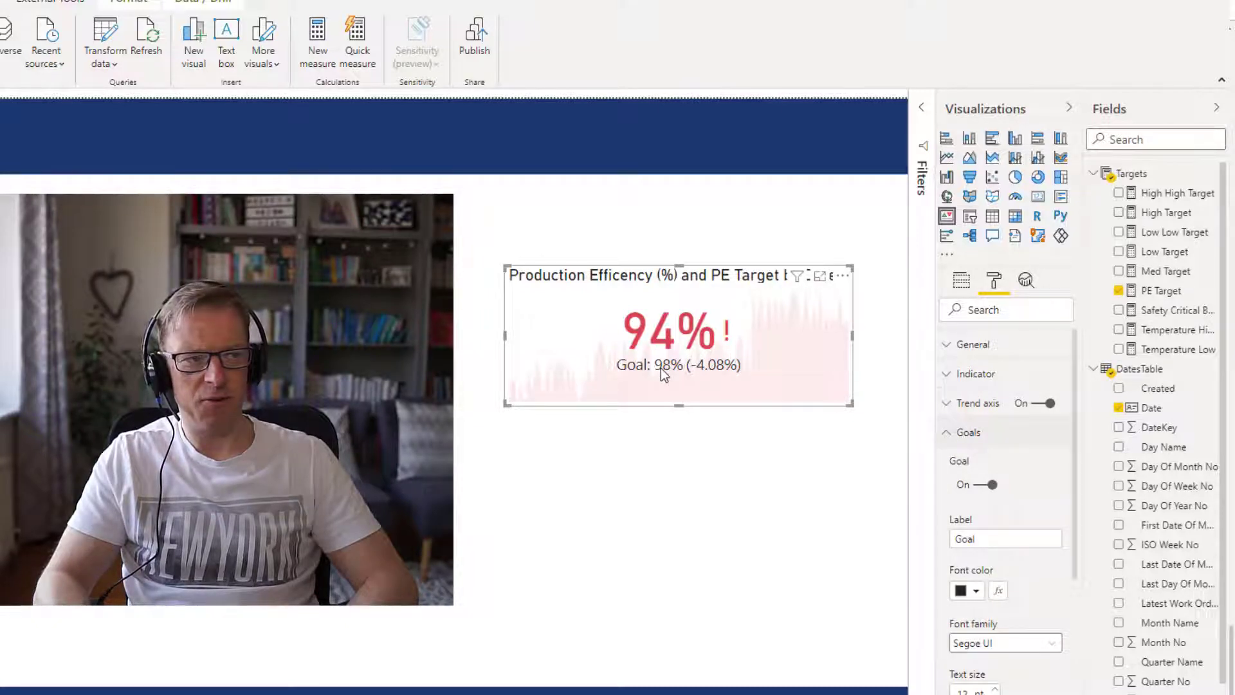
left_click(988, 486)
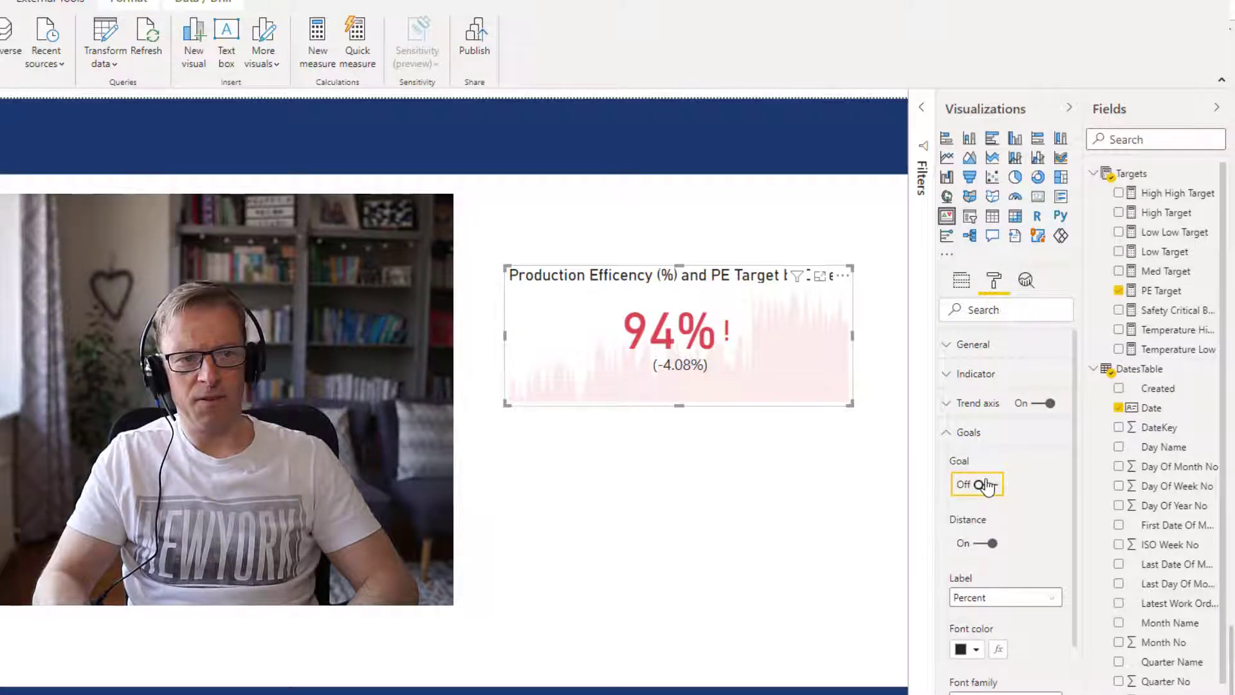
left_click(988, 485)
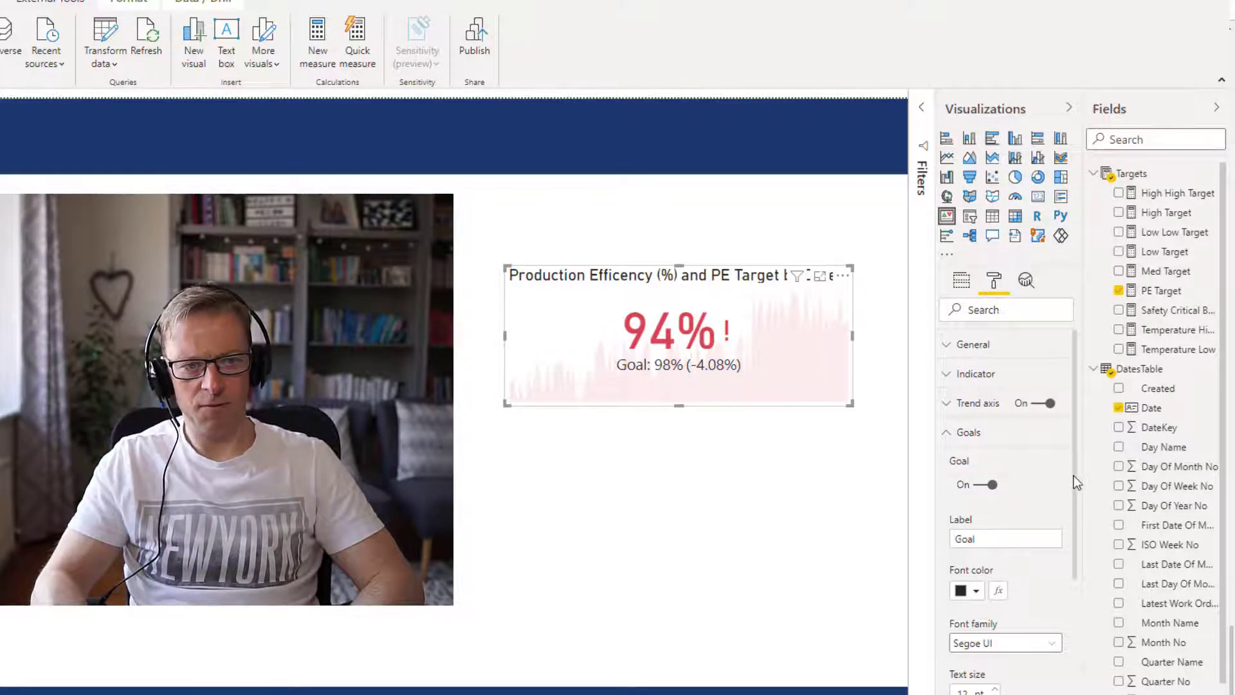
Step: Review the remaining Goals options and the direction and colors under Color coding
left_click_drag(1075, 486, 1093, 694)
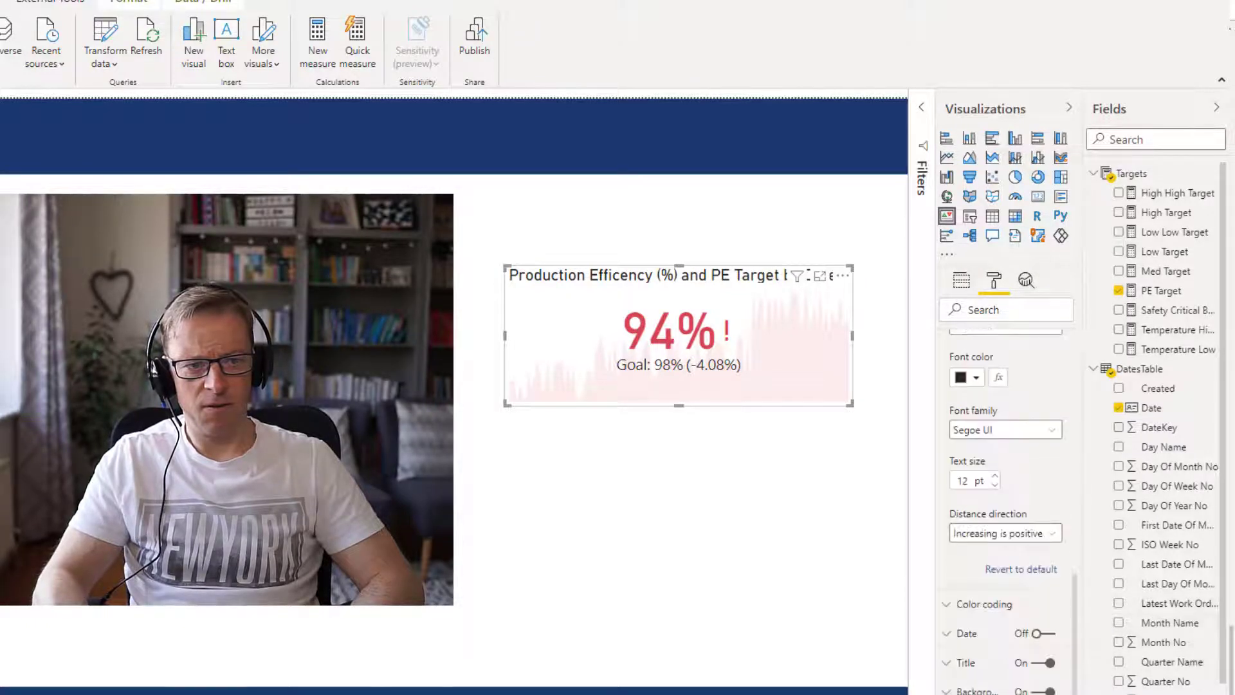
left_click(957, 608)
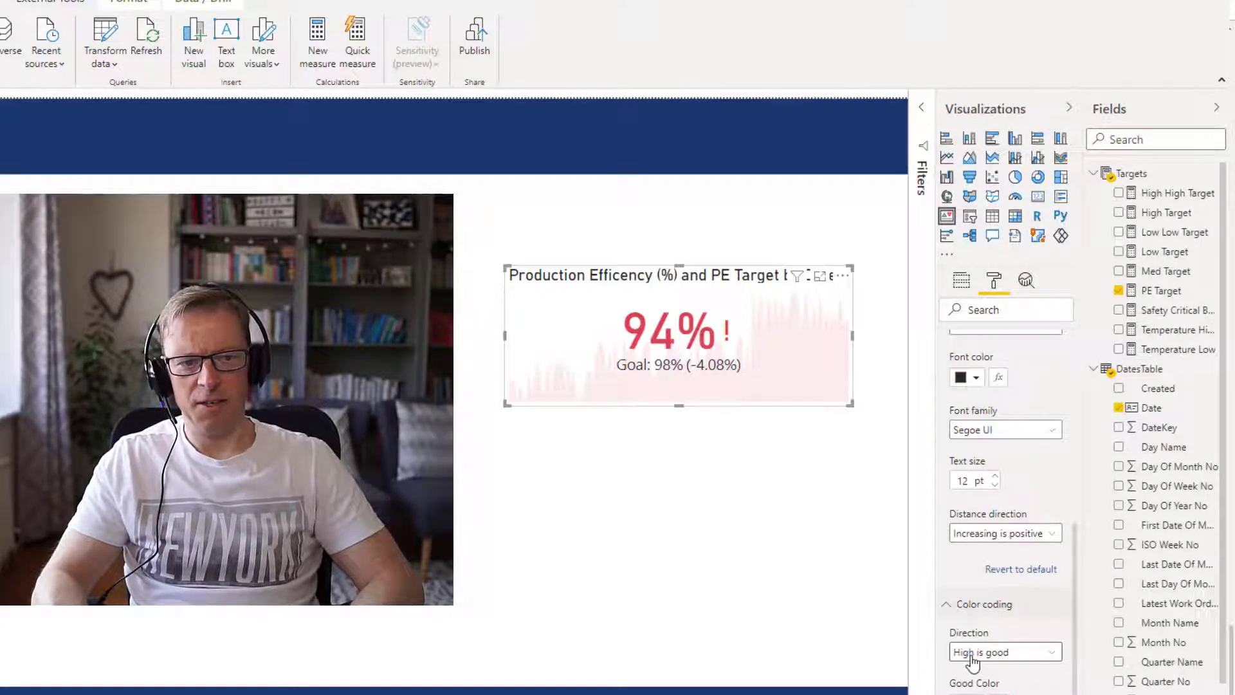
left_click_drag(1078, 574, 1075, 609)
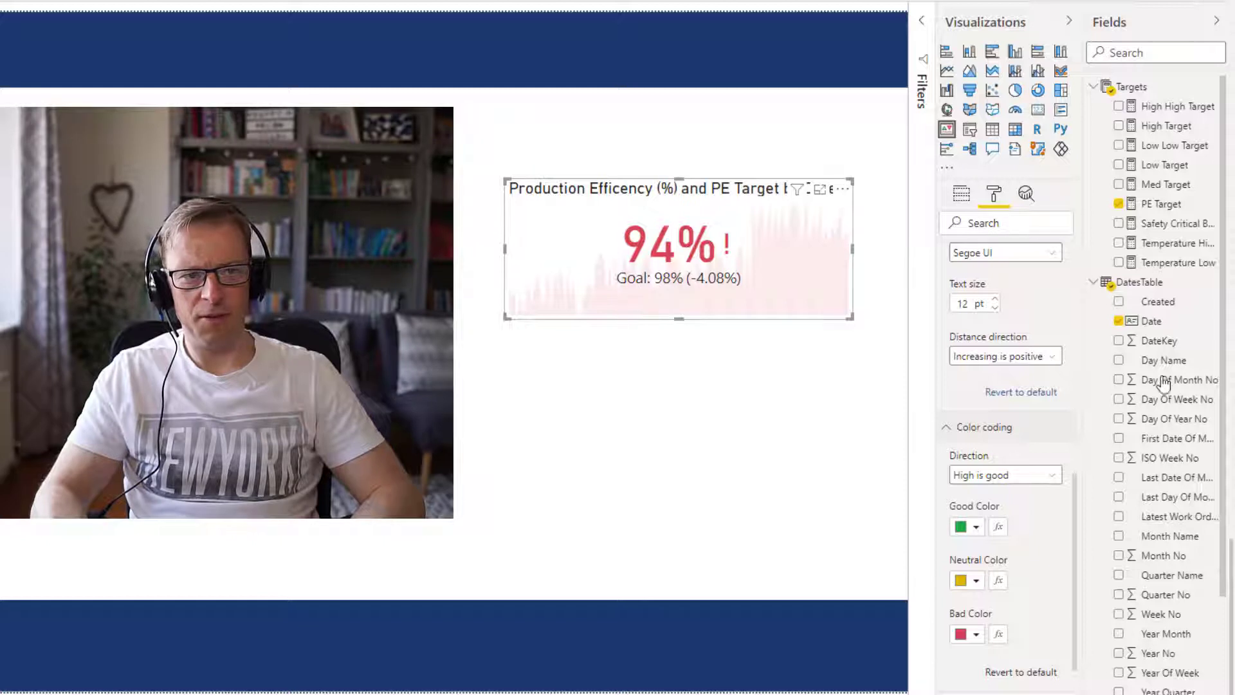
Step: Change the label of the KPI visual's goal to Target
left_click_drag(1074, 550, 1081, 471)
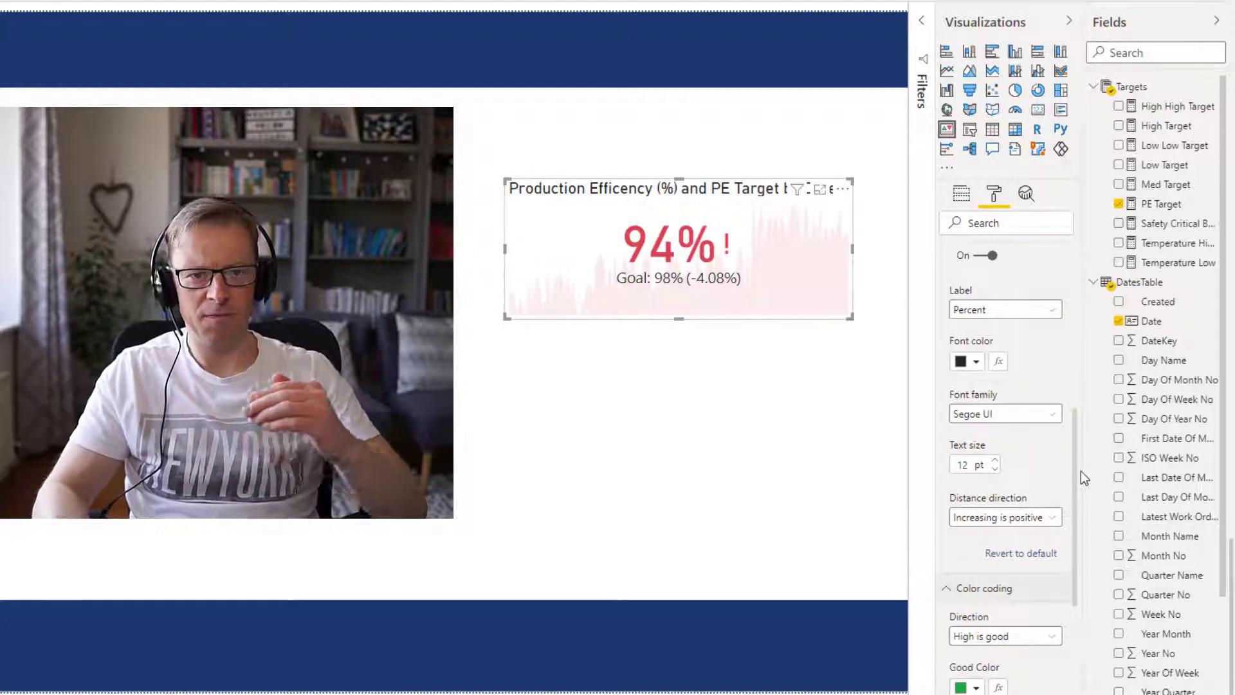
left_click_drag(1081, 471, 1082, 382)
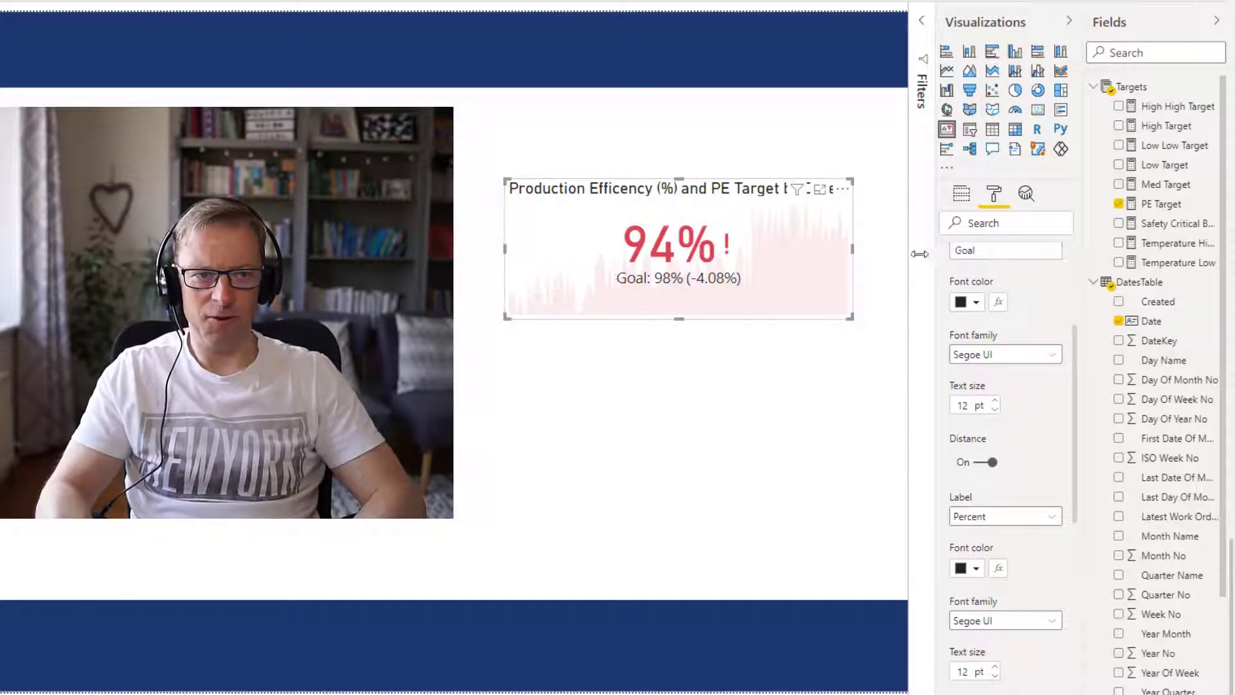
left_click_drag(991, 252, 927, 276)
type("Targ")
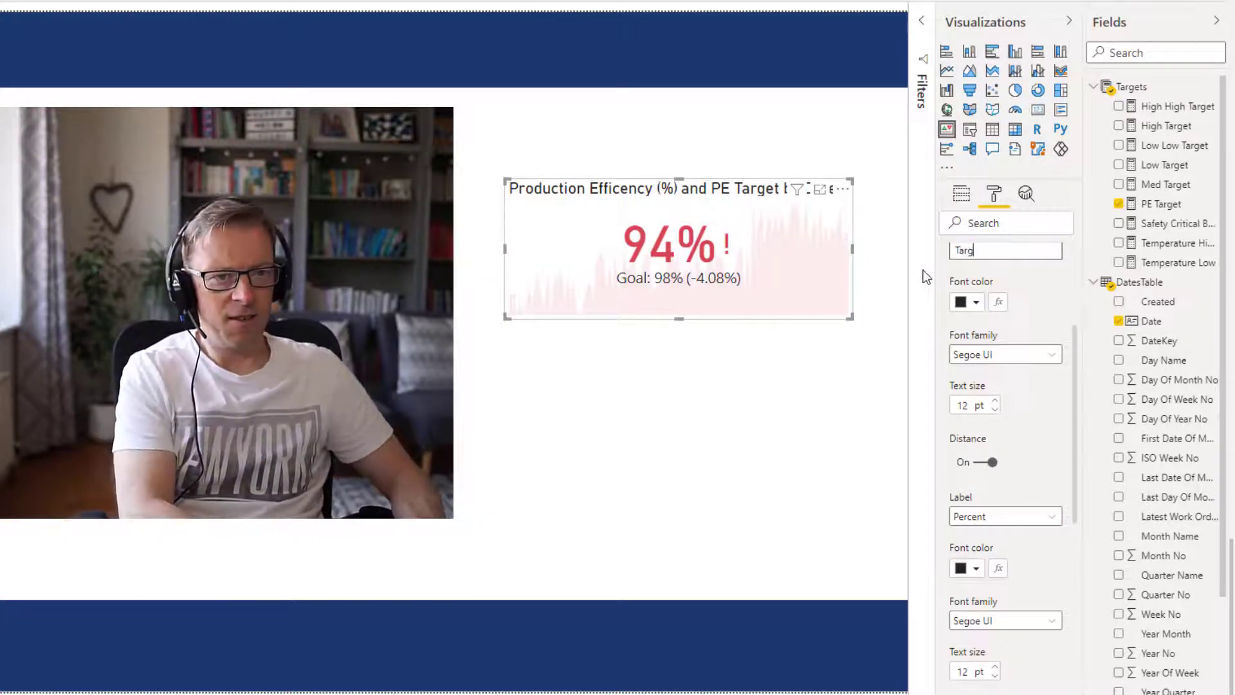
type("et")
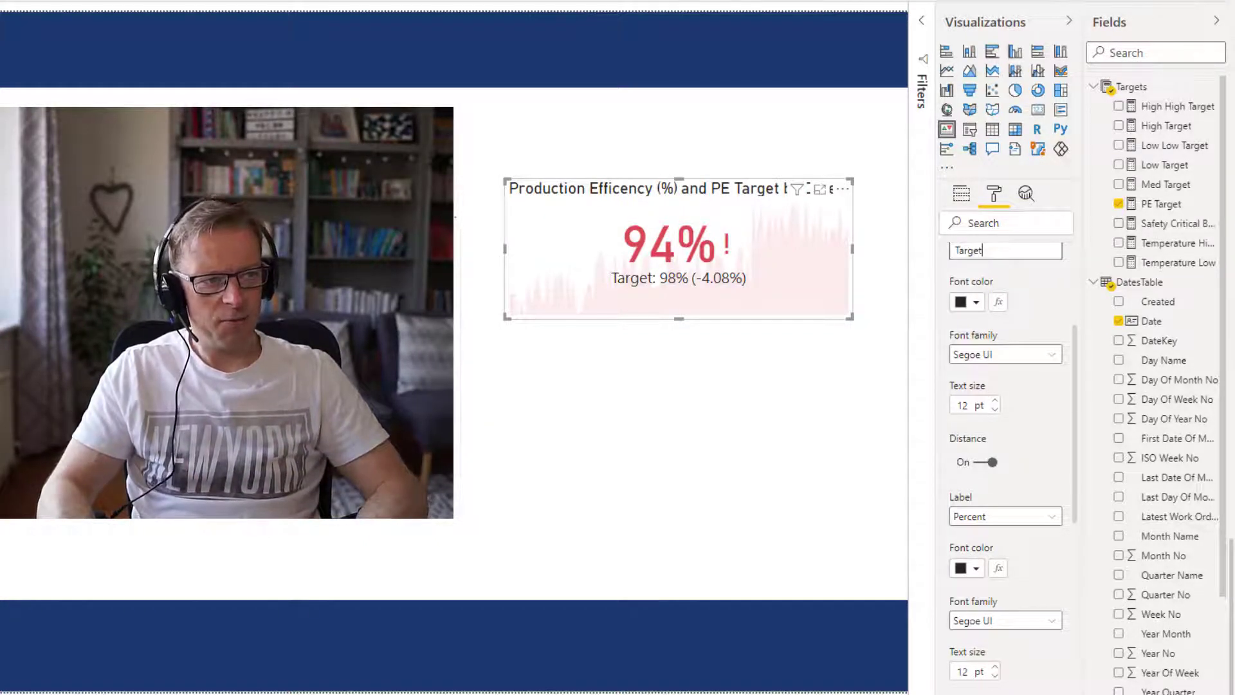
left_click(373, 351)
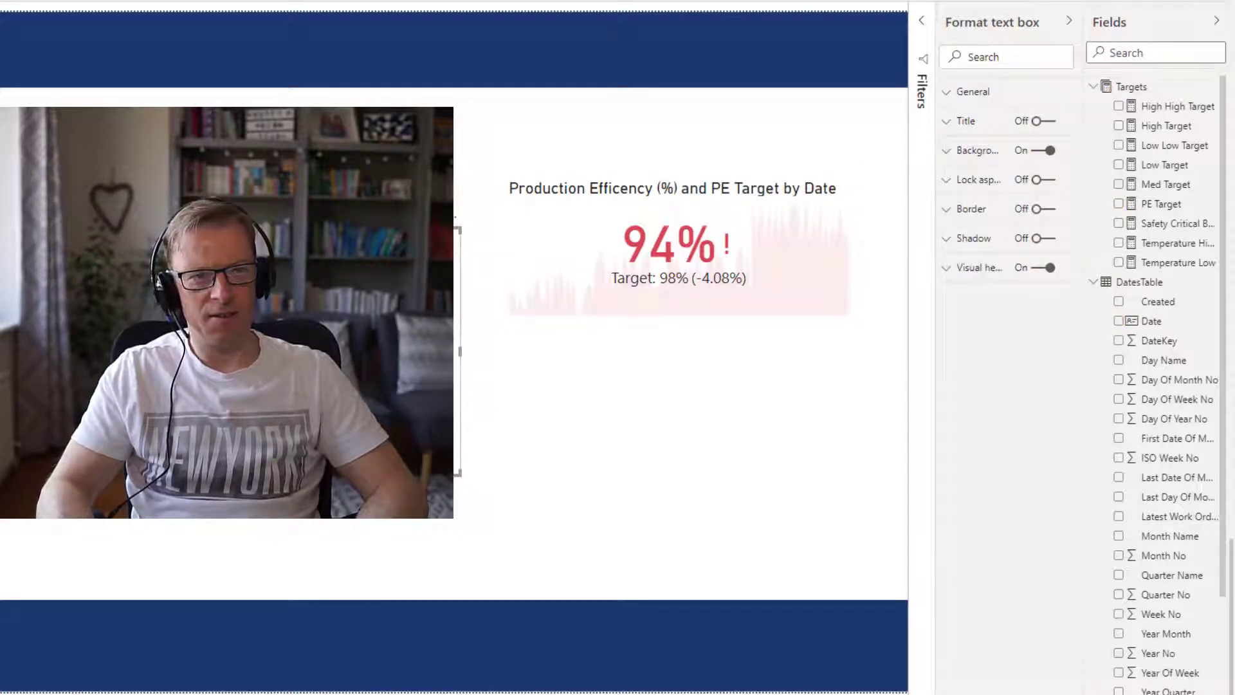
Step: Reselect the KPI visual and extend its goal label to "Target >"
left_click(775, 228)
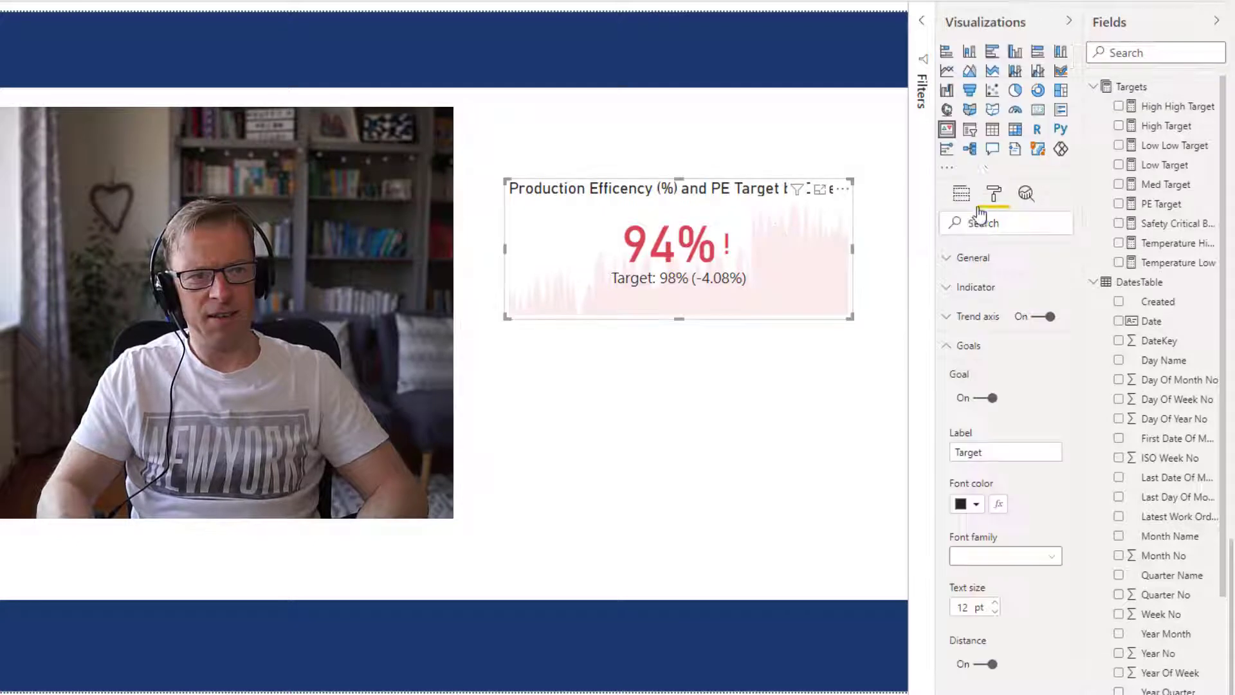
left_click(985, 452)
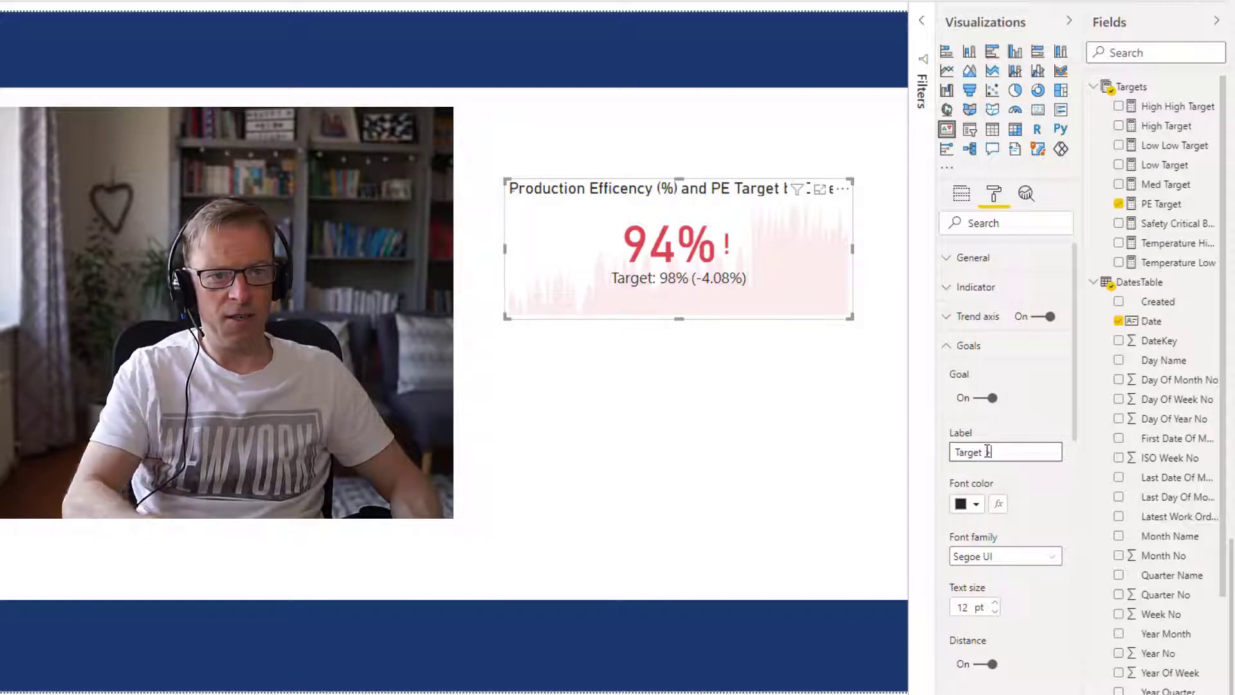
type(">")
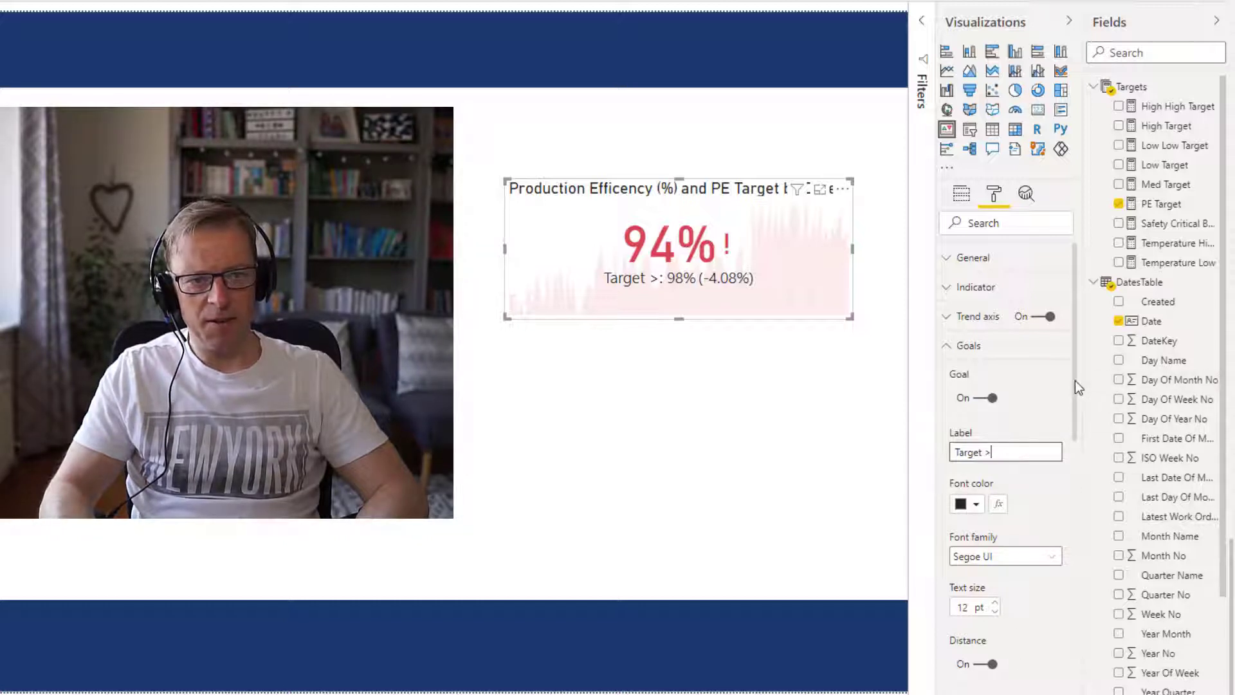
Step: Try the Value option for the goal's distance label and set the label to Value, percent
left_click_drag(1075, 380, 1078, 472)
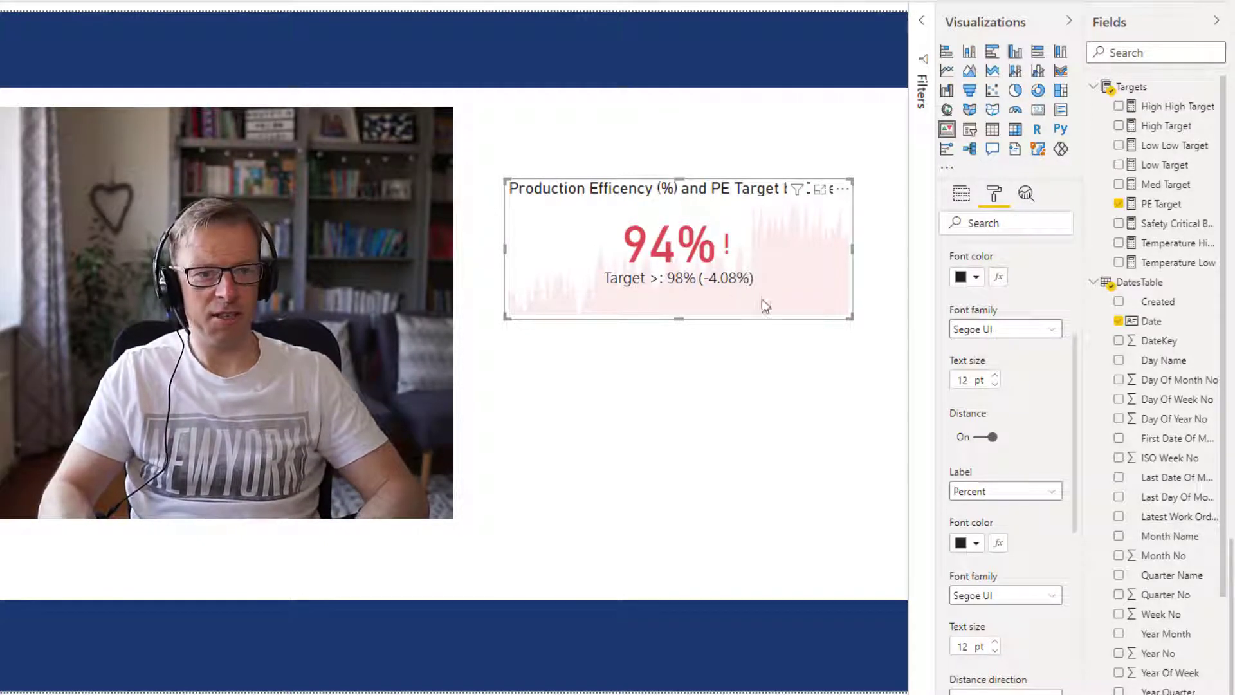
left_click(1023, 497)
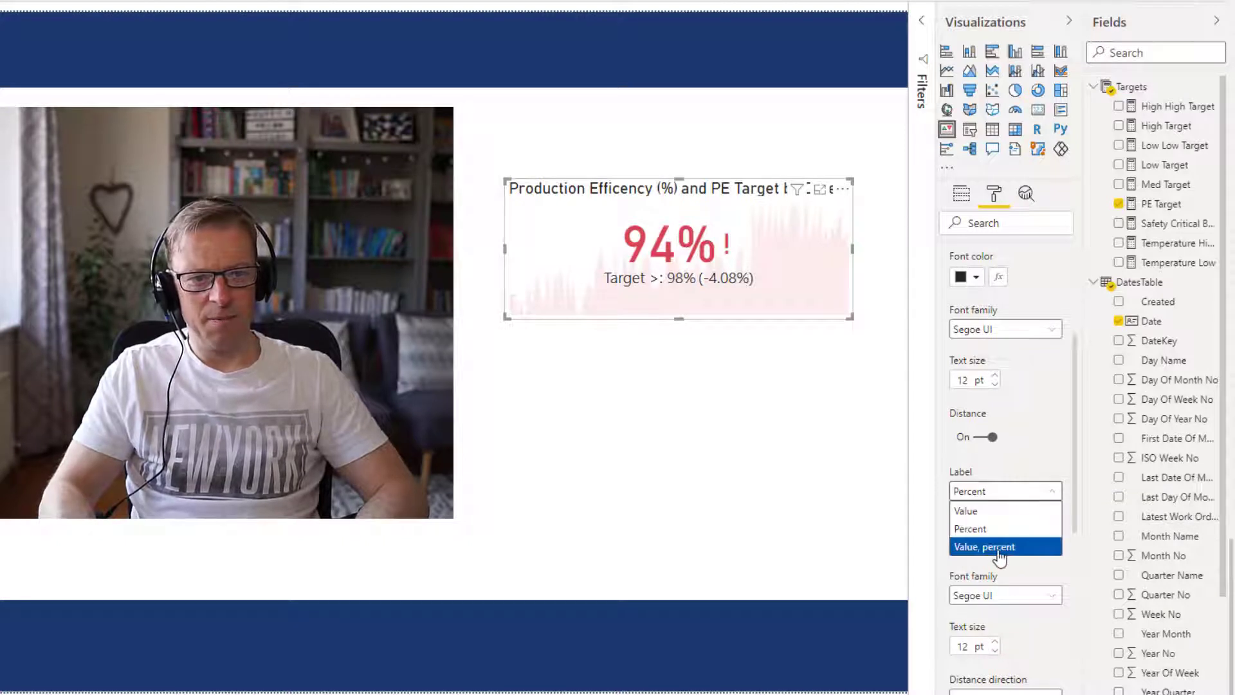
left_click(994, 514)
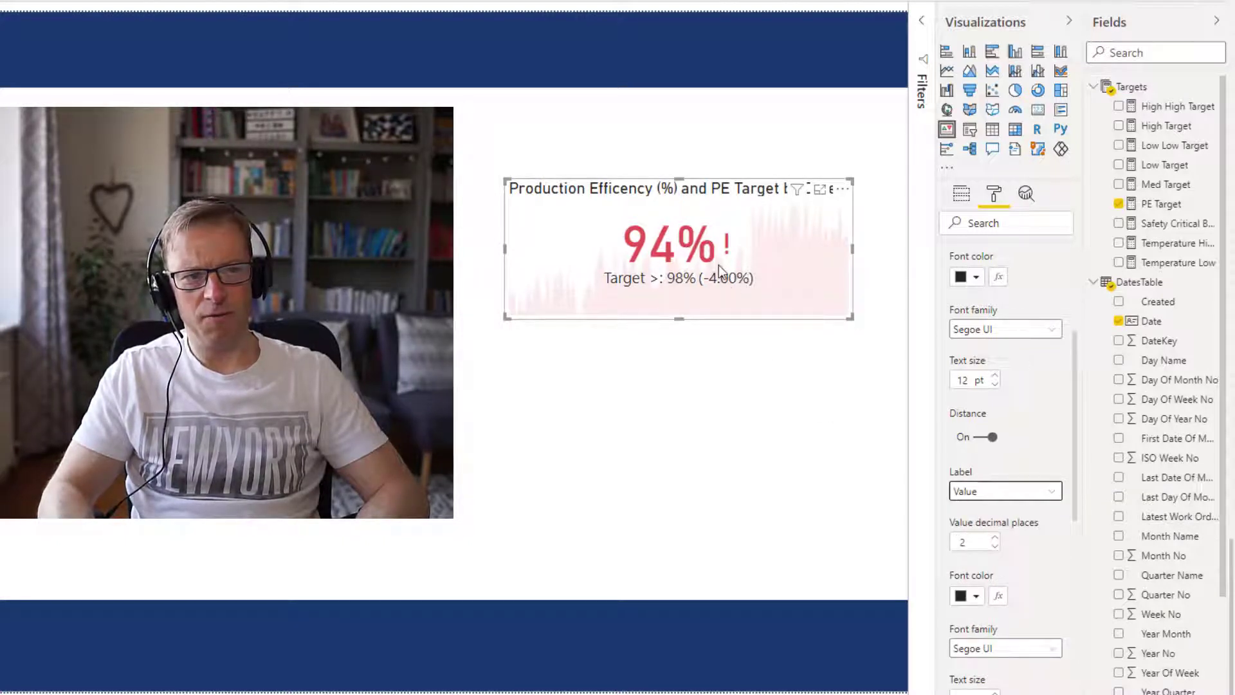
left_click(1020, 496)
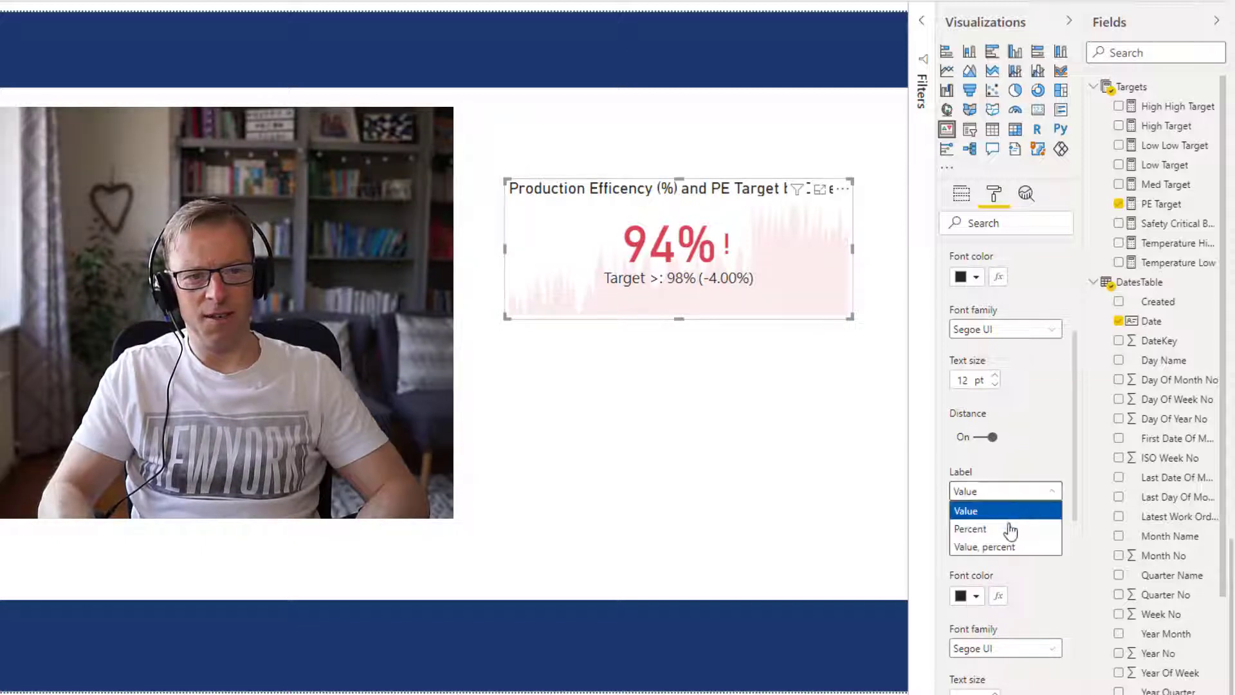
left_click(1002, 548)
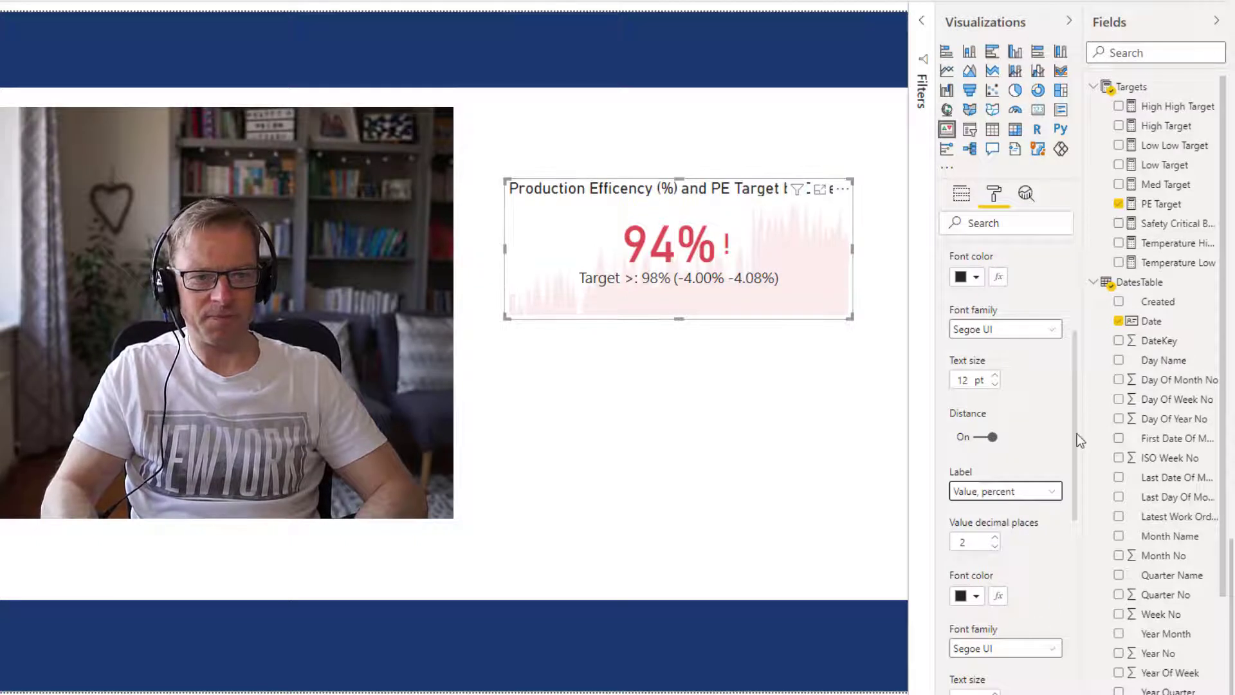
Step: Close the Goals settings and review the KPI visual's Color coding direction and its good, neutral and bad colors
left_click_drag(1077, 434, 1100, 361)
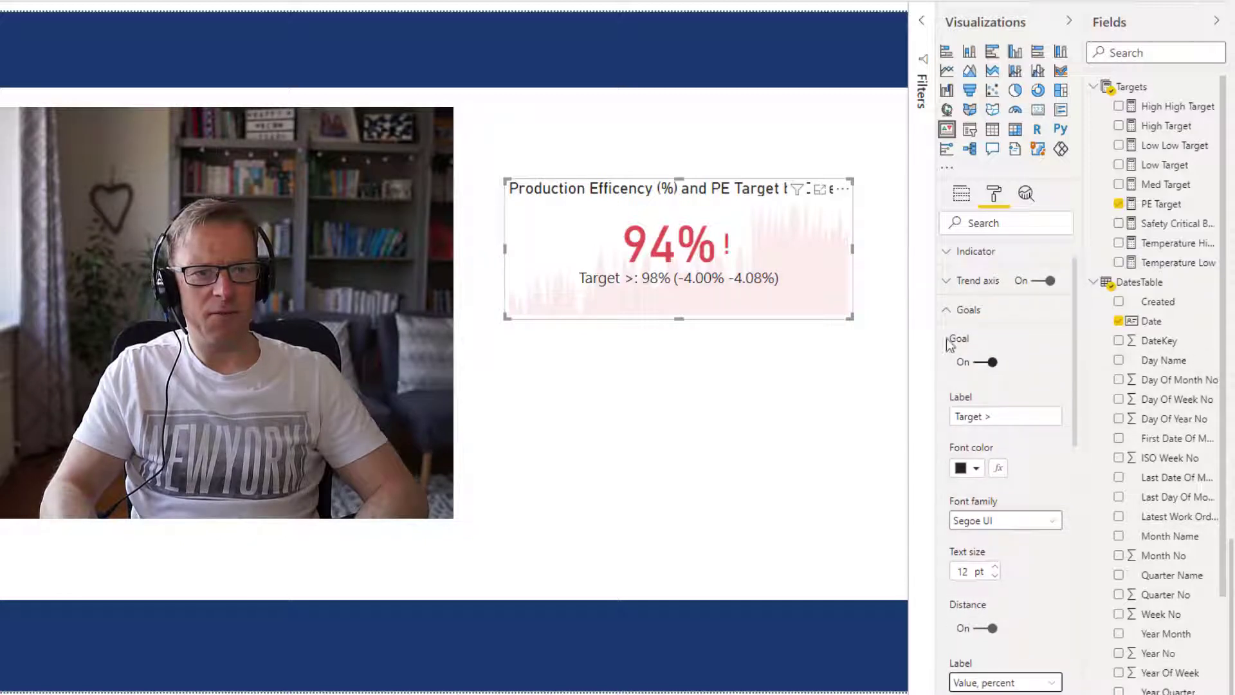
left_click(948, 317)
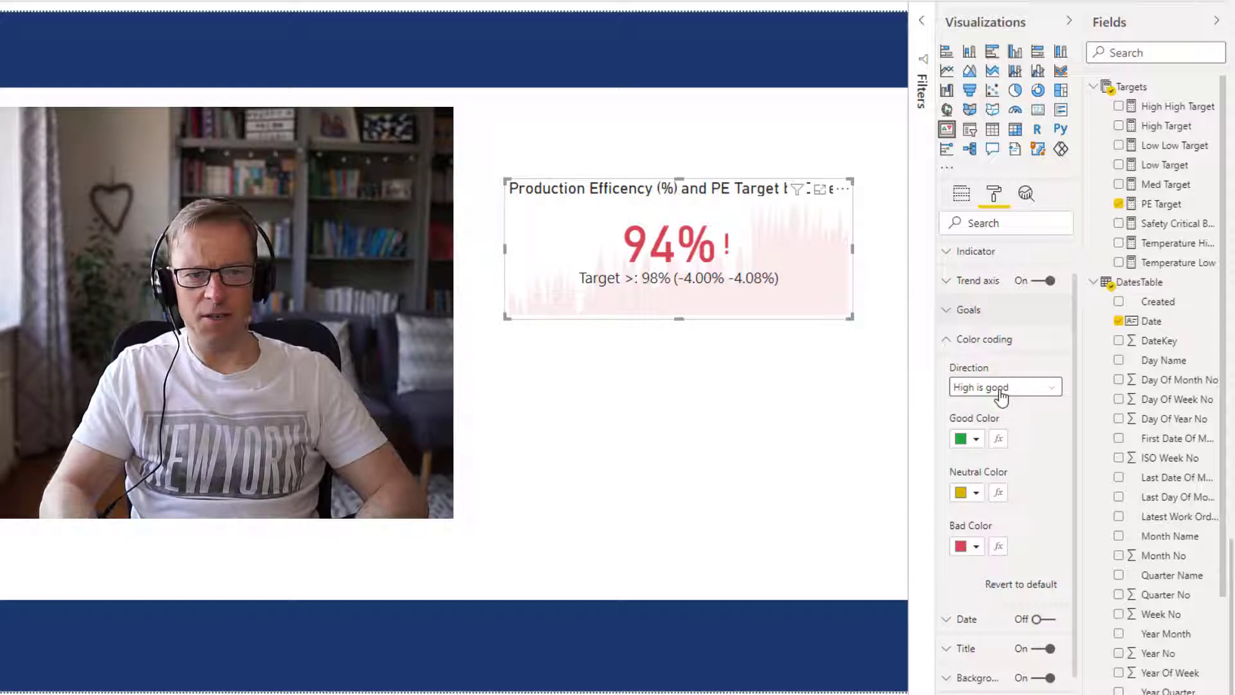
scroll(1072, 372, "down", 1)
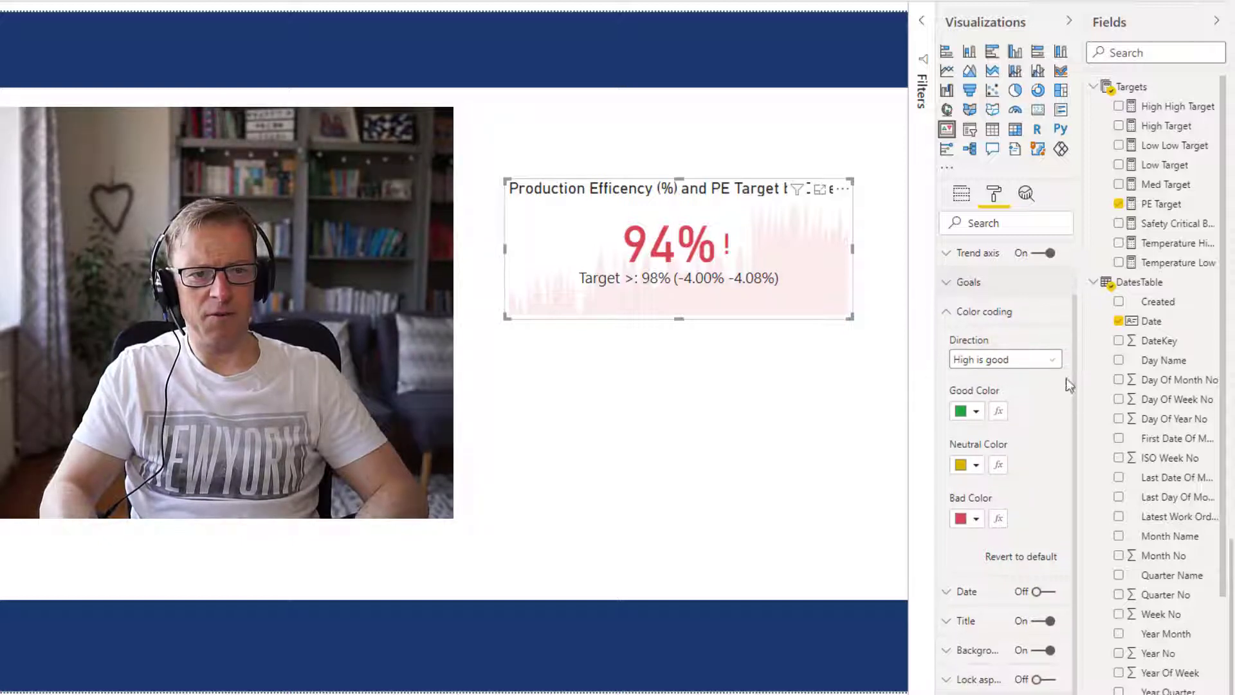
left_click(946, 316)
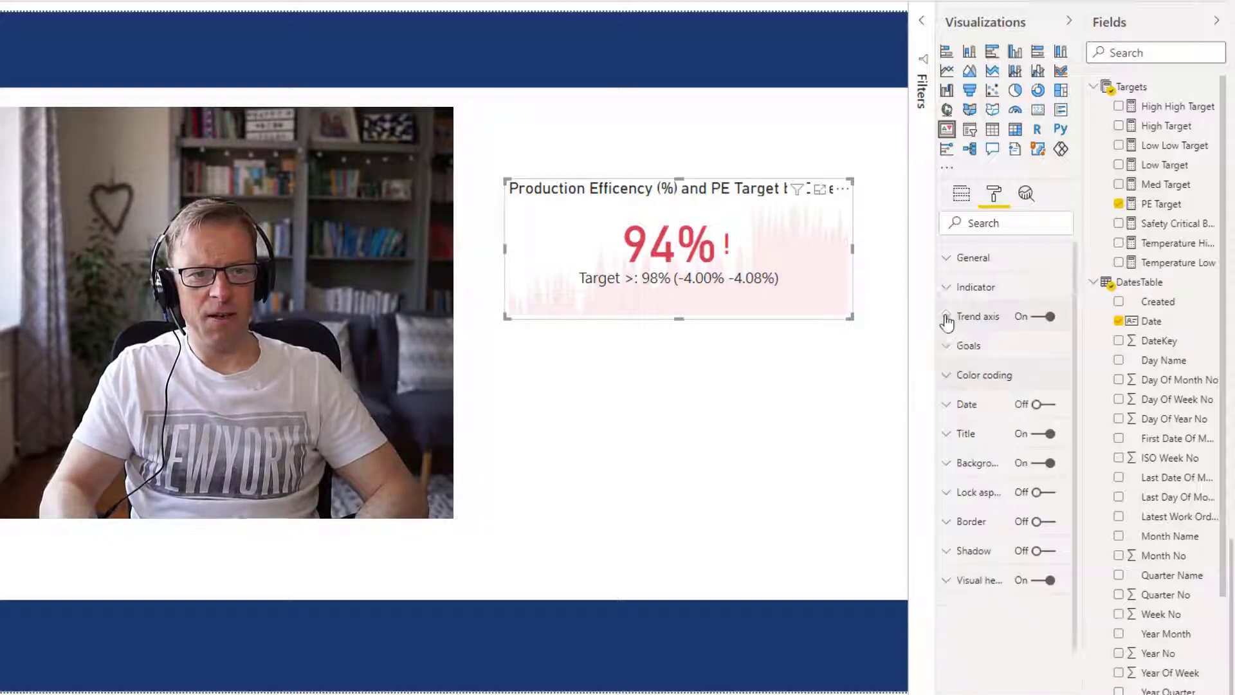
Step: Move the Date slicer to the empty area below the KPI visual and turn on the KPI's Date display
left_click(955, 406)
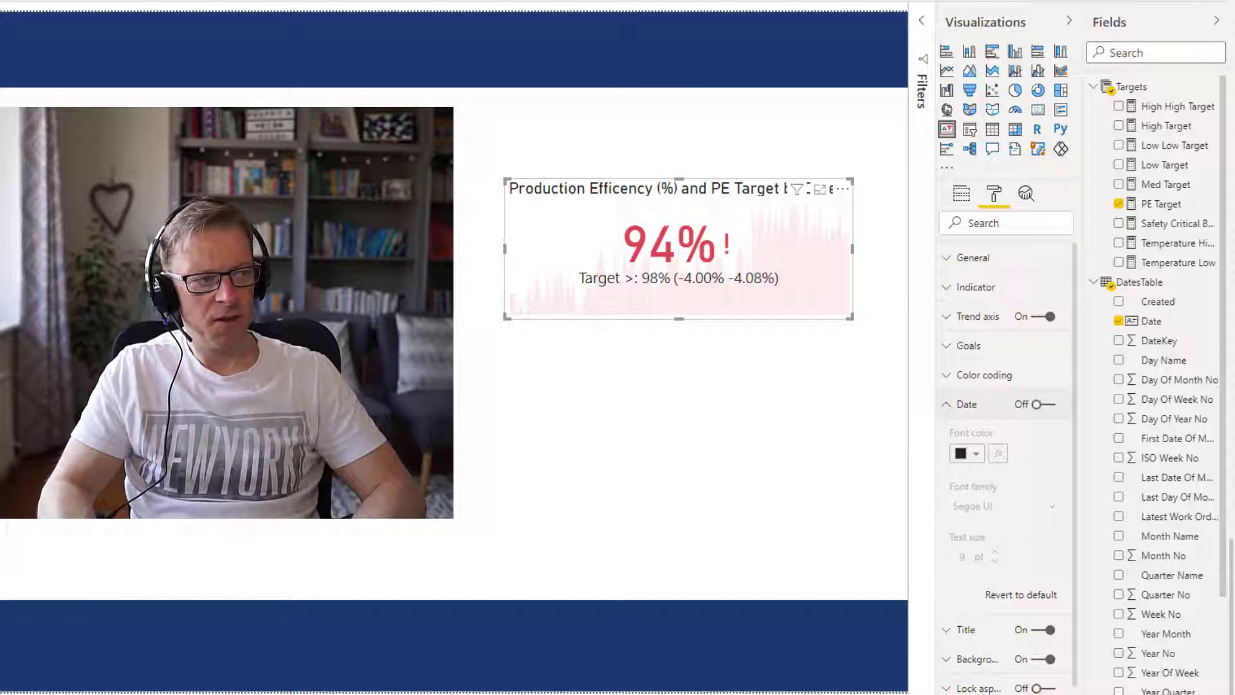
left_click_drag(130, 512, 706, 484)
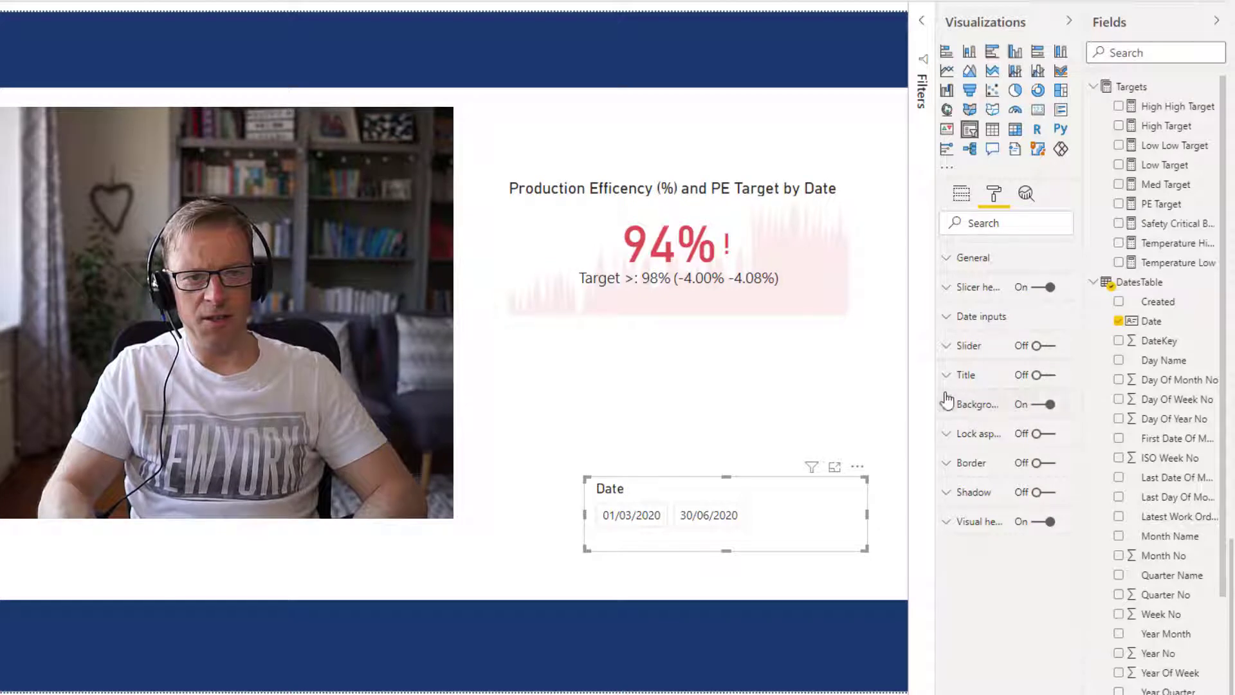
left_click(802, 276)
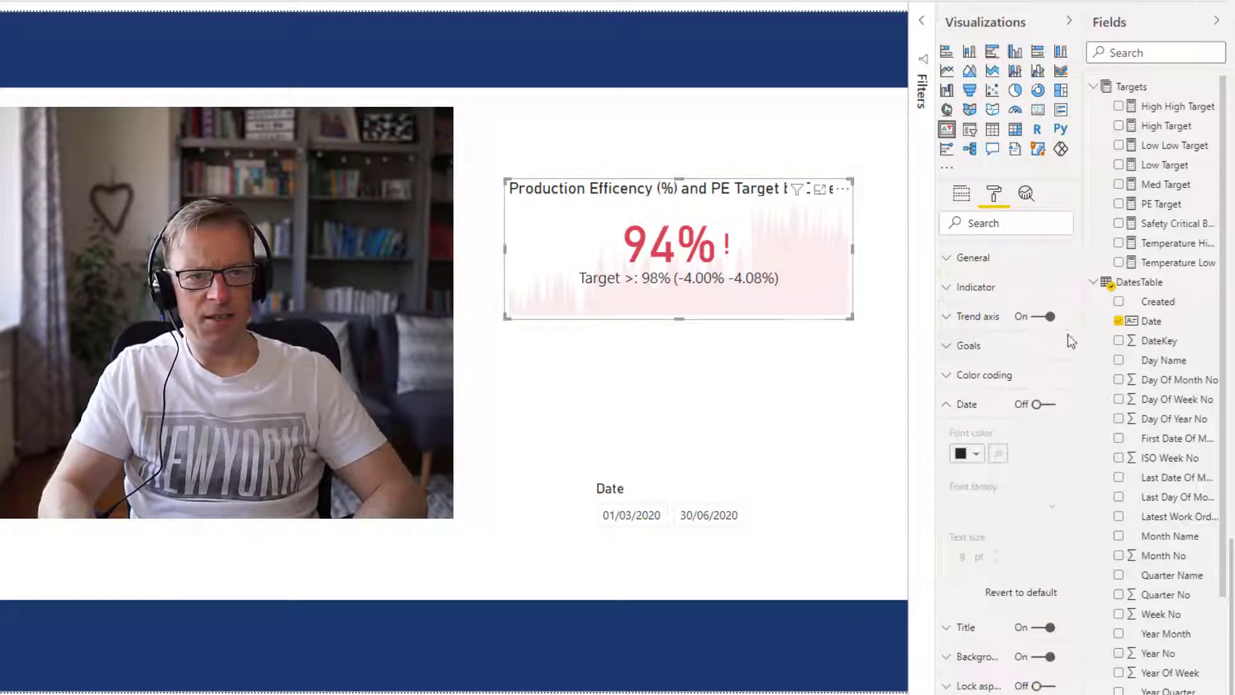
left_click(1037, 405)
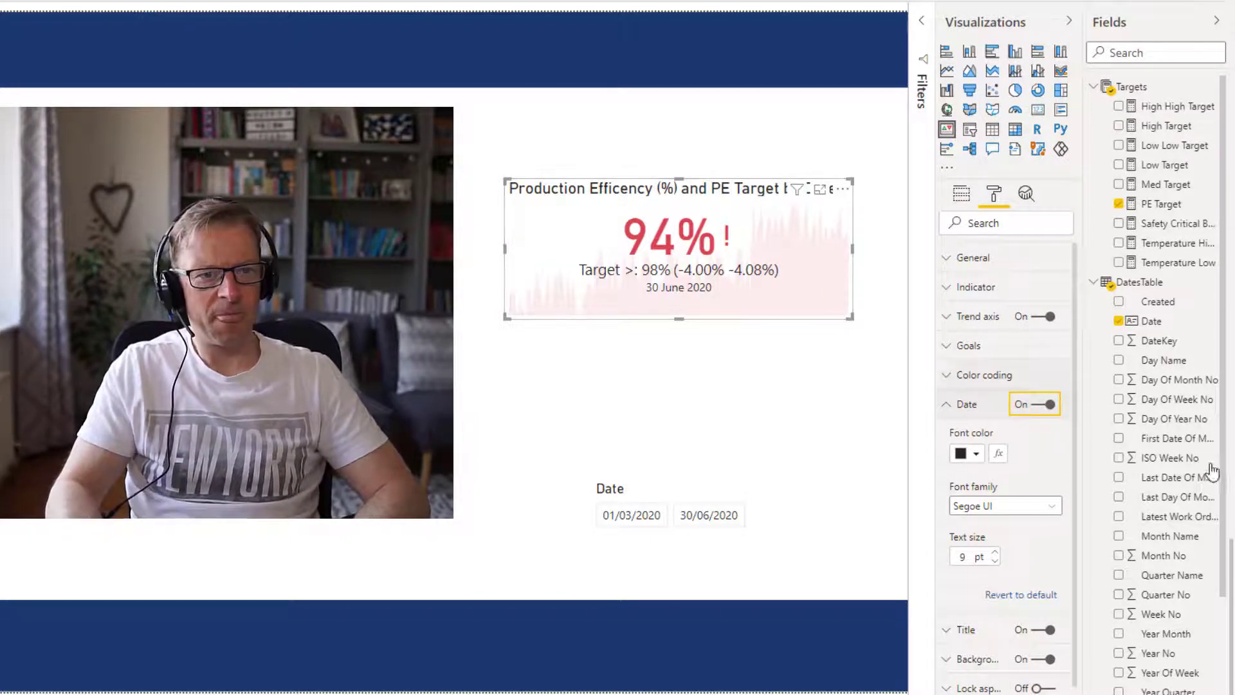
Step: Turn off the KPI visual's Date display, close its settings and deselect the visual
left_click(1045, 404)
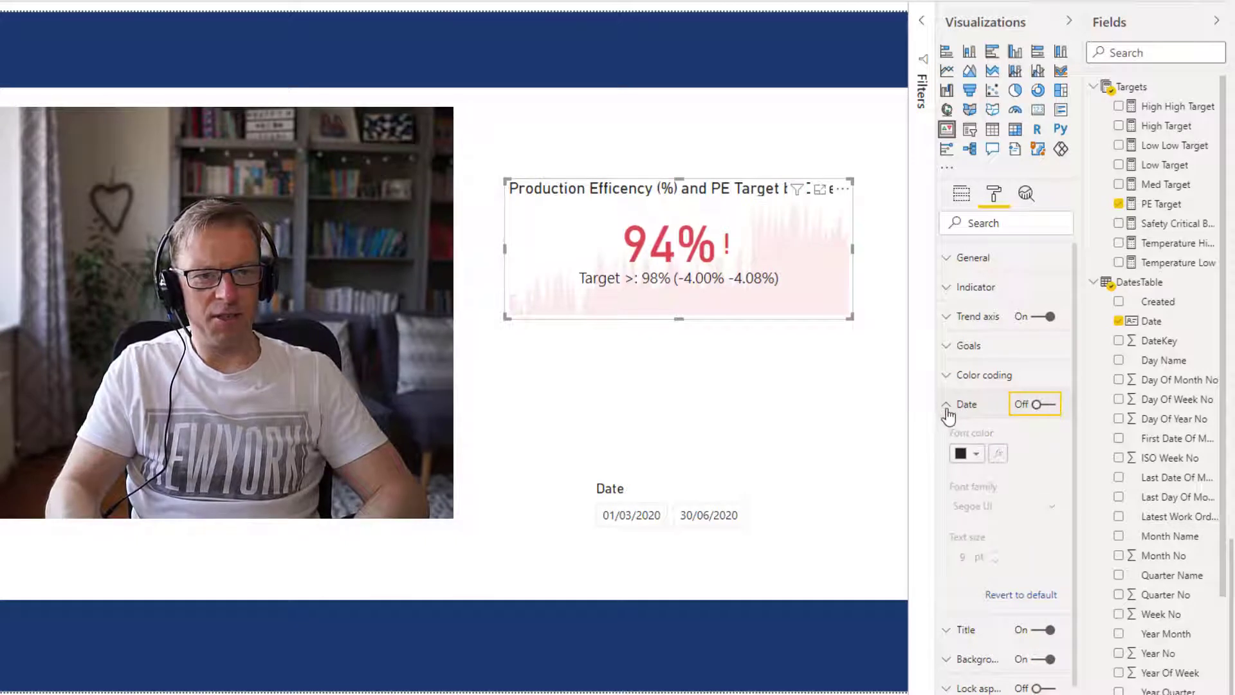
left_click(947, 409)
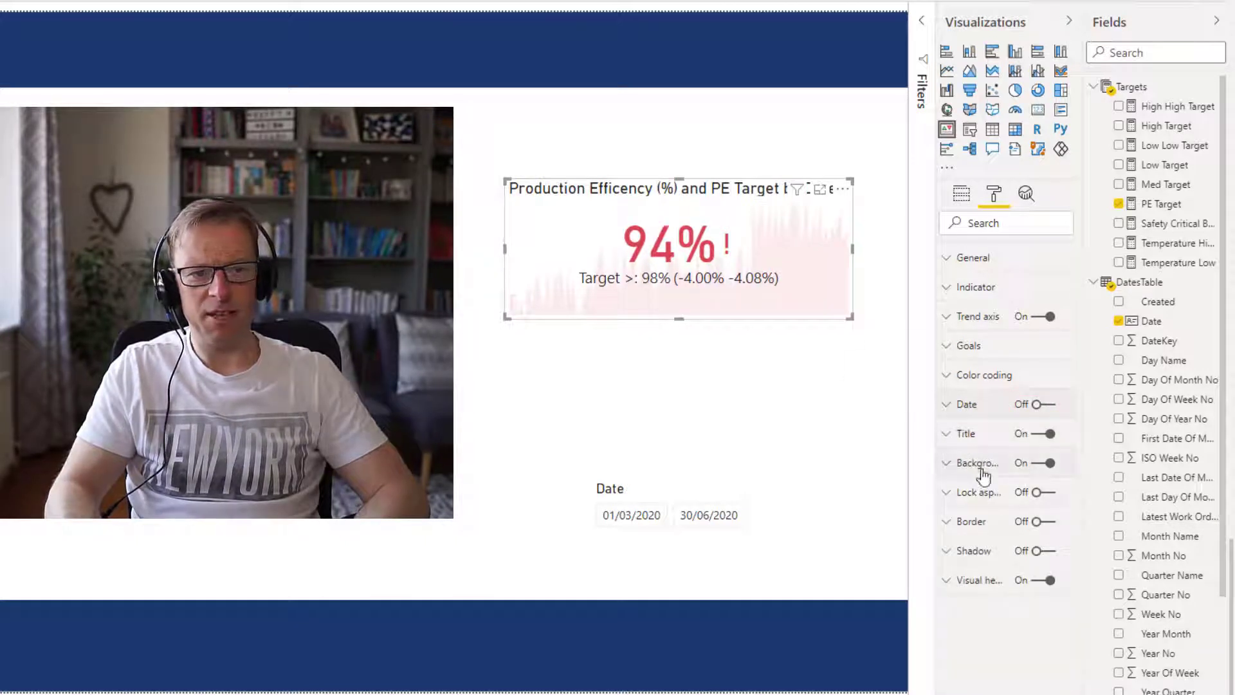
left_click(715, 395)
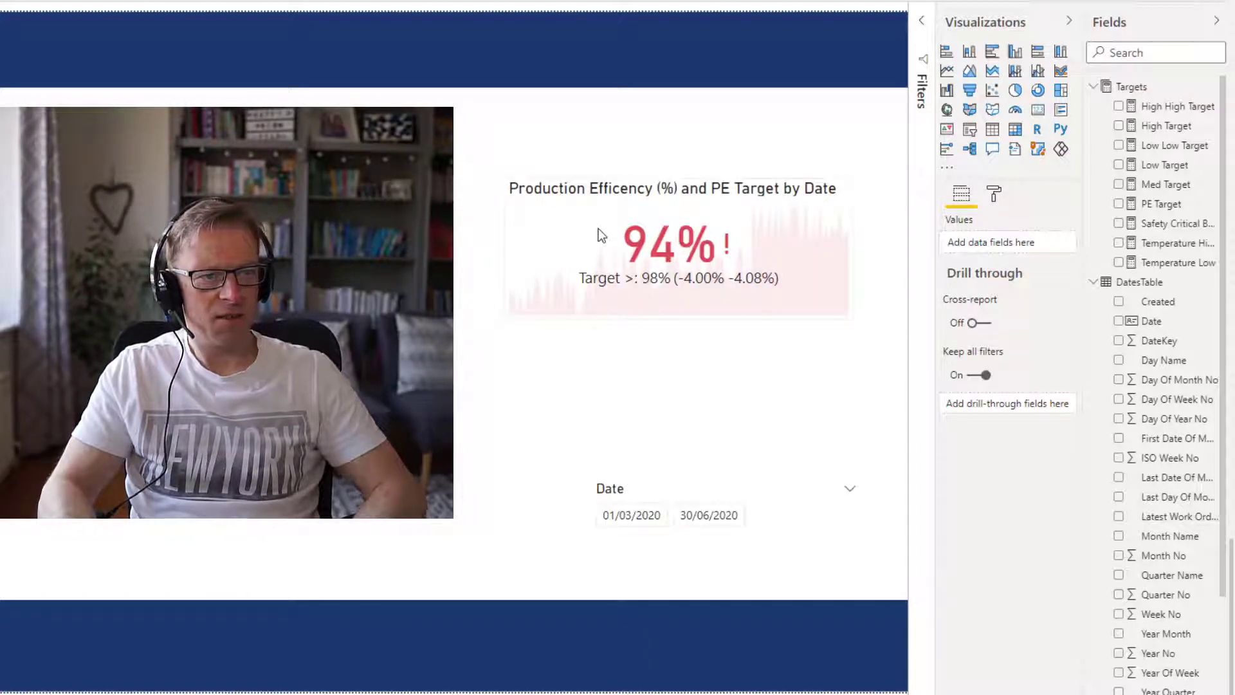
Step: Try Safety Critical Backlog High as the indicator of the copied KPI visual and glance at its format settings
left_click(598, 229)
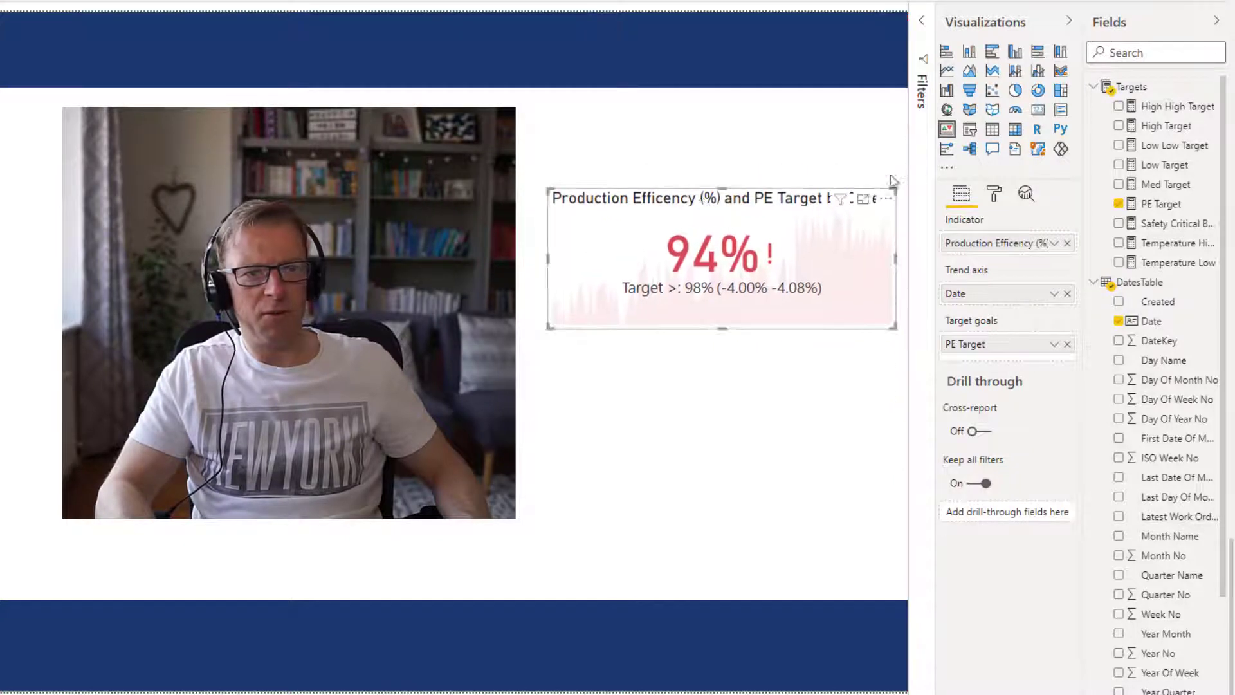
left_click_drag(1158, 228, 1004, 243)
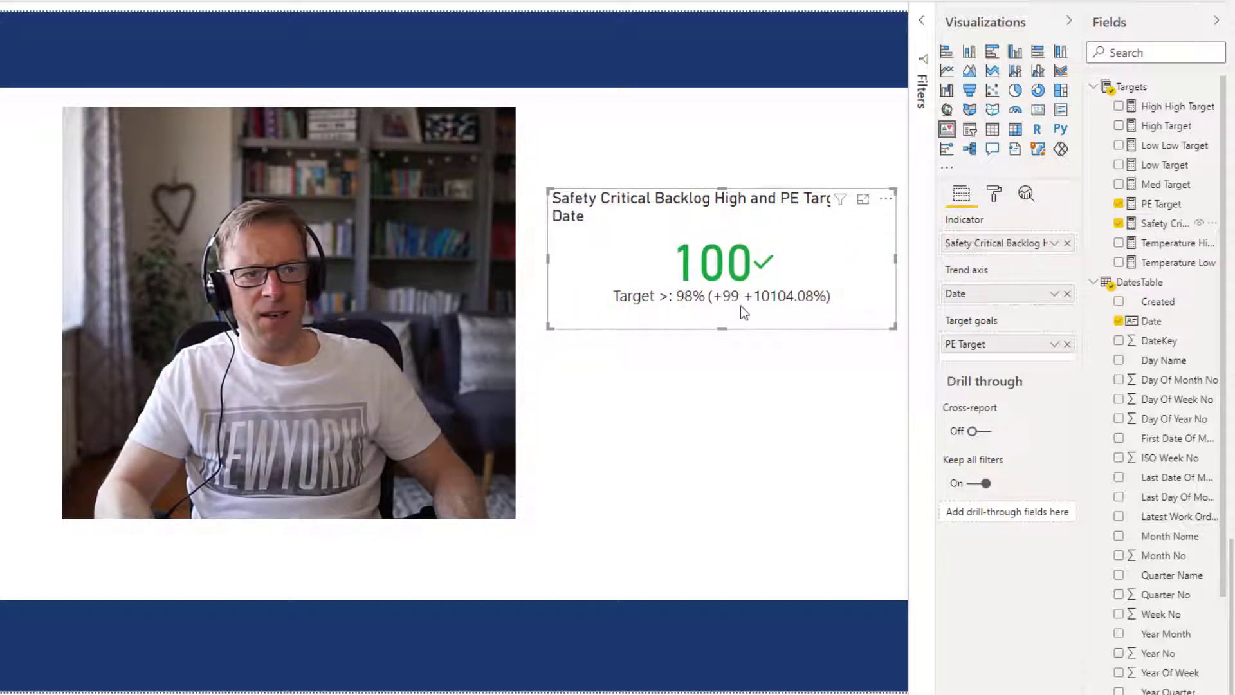
left_click(995, 195)
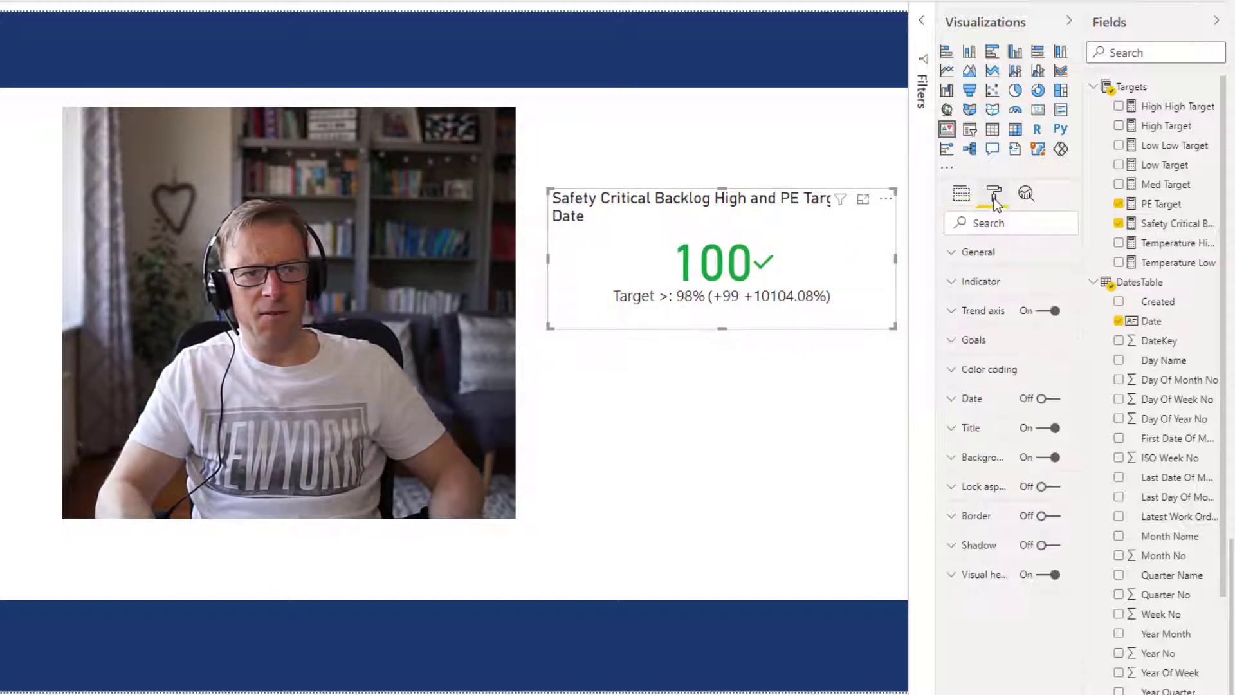
left_click(960, 195)
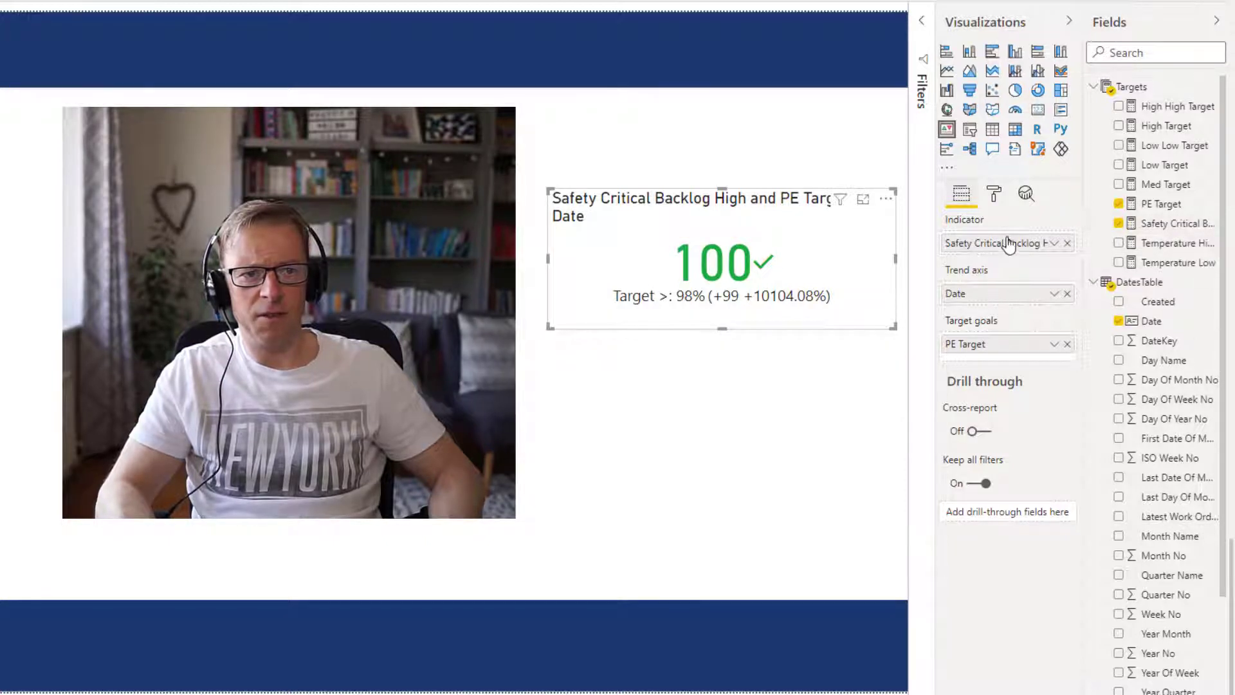
Step: Replace the KPI's target goal with Safety Critical Backlog High and its indicator with Safety Critical Backlog (Work Orders)
left_click_drag(1160, 225, 996, 348)
left_click(1068, 344)
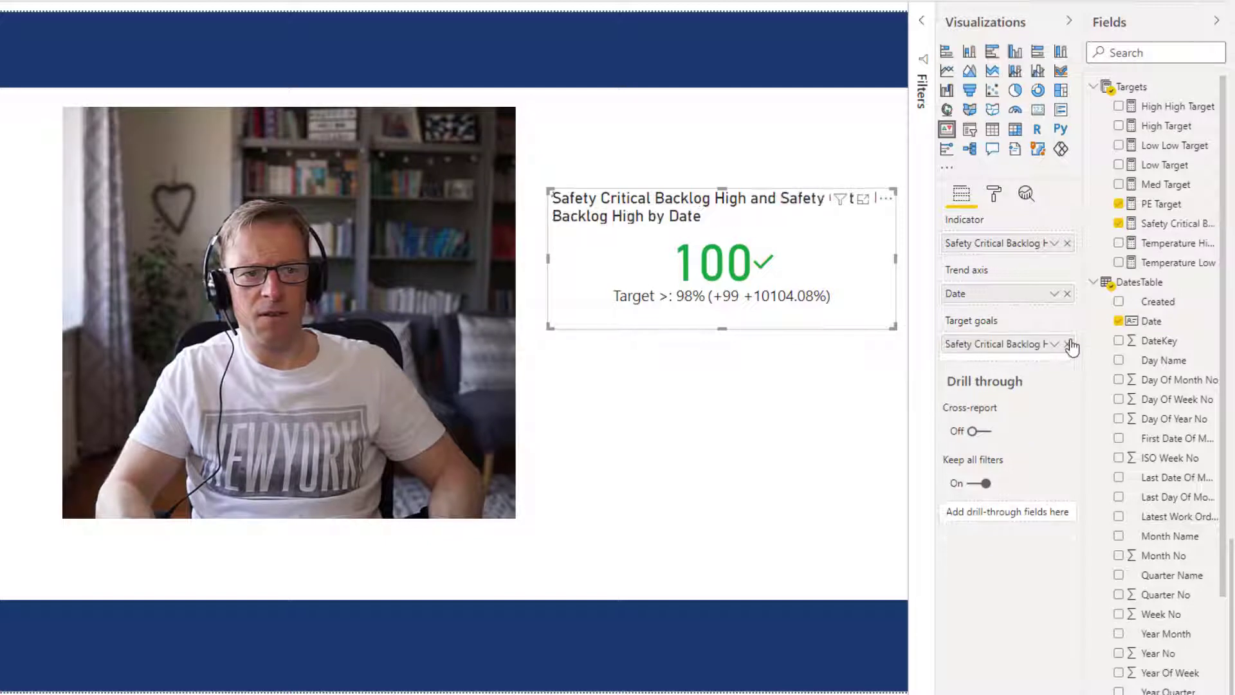
left_click(1093, 287)
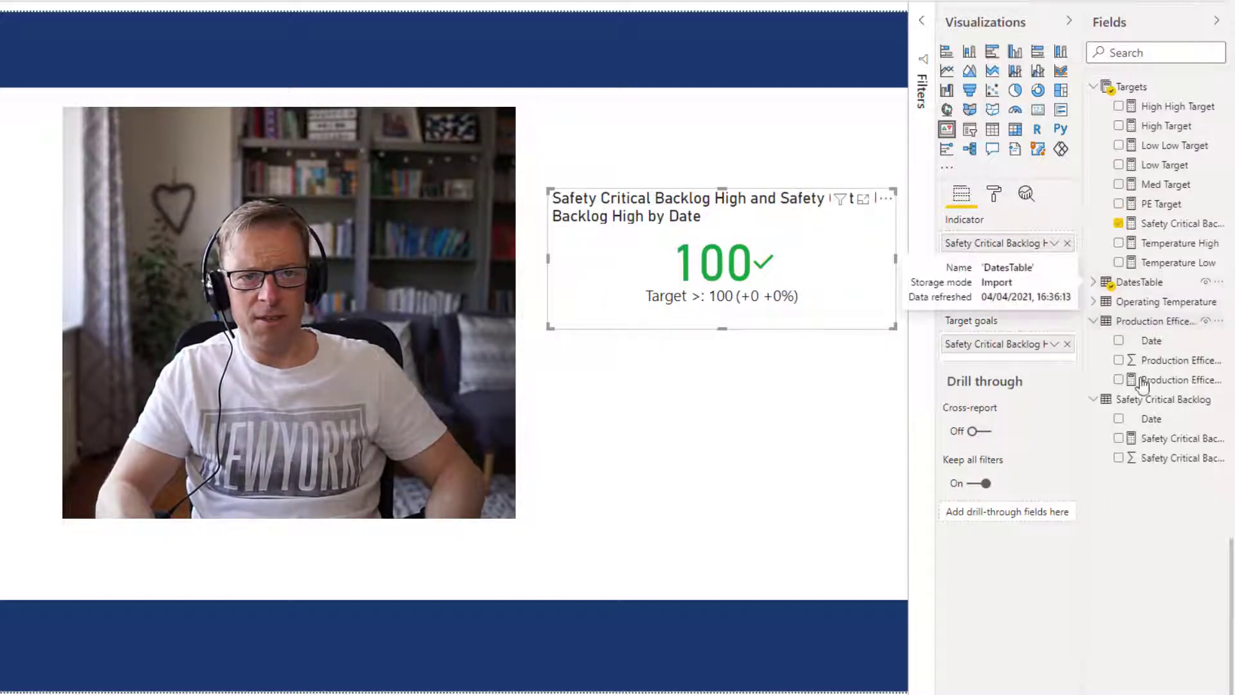
left_click_drag(1152, 419, 1074, 252)
left_click(1167, 438)
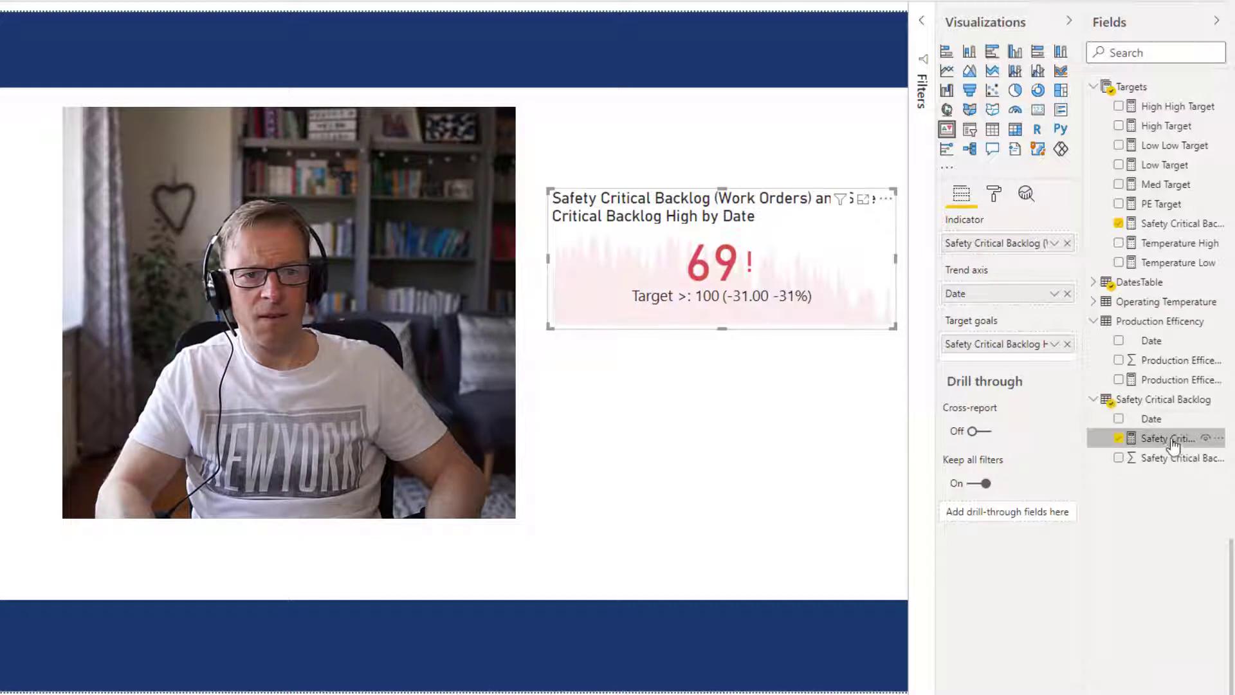
left_click_drag(1180, 436, 1176, 495)
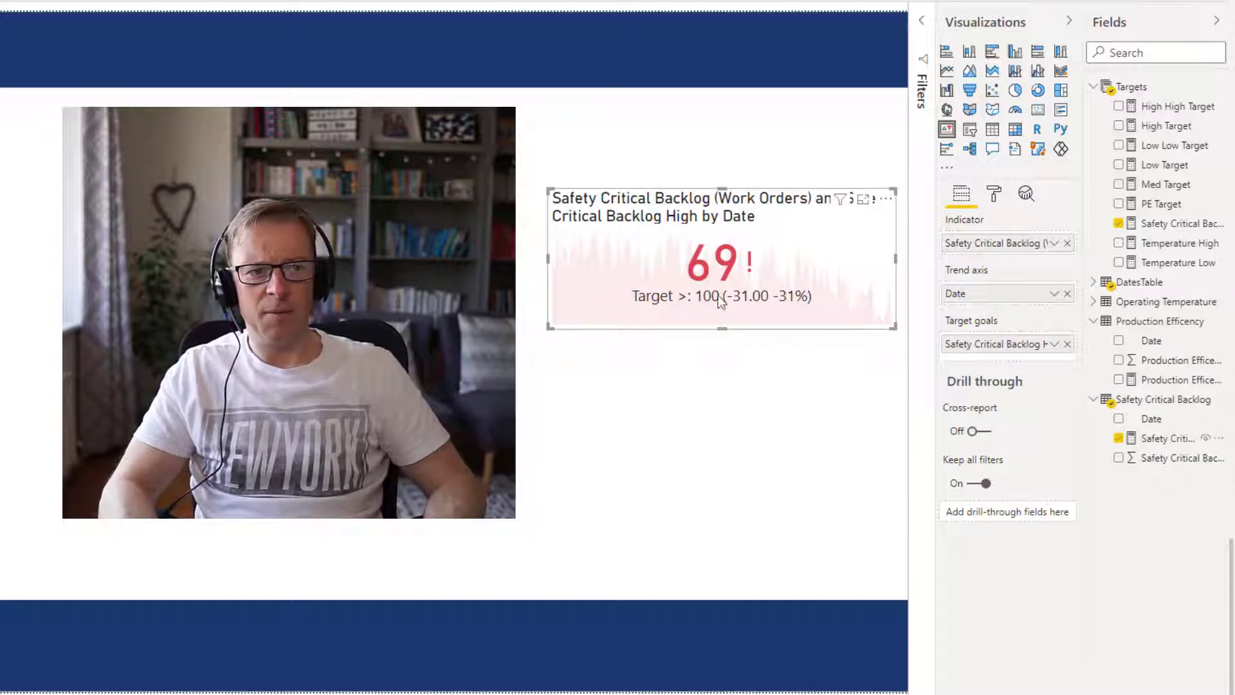
Step: Set the backlog KPI's goal label to "Limit <" and close the Goals settings
left_click(995, 195)
left_click(971, 358)
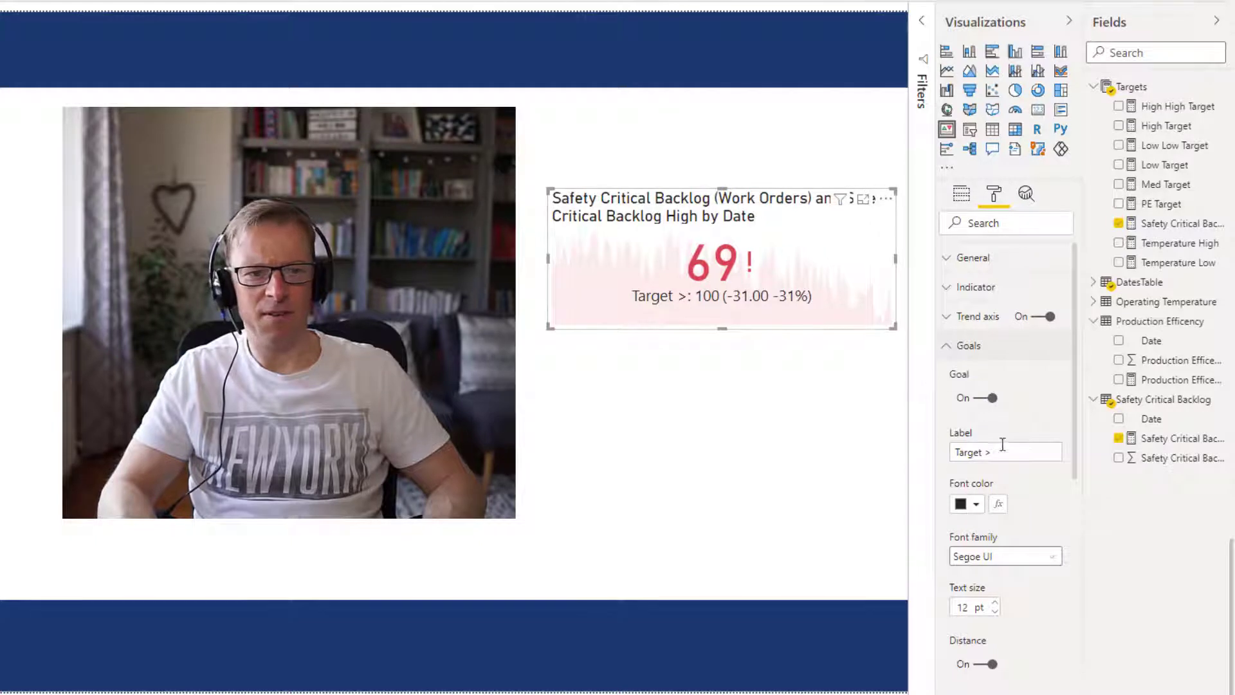
left_click(950, 447)
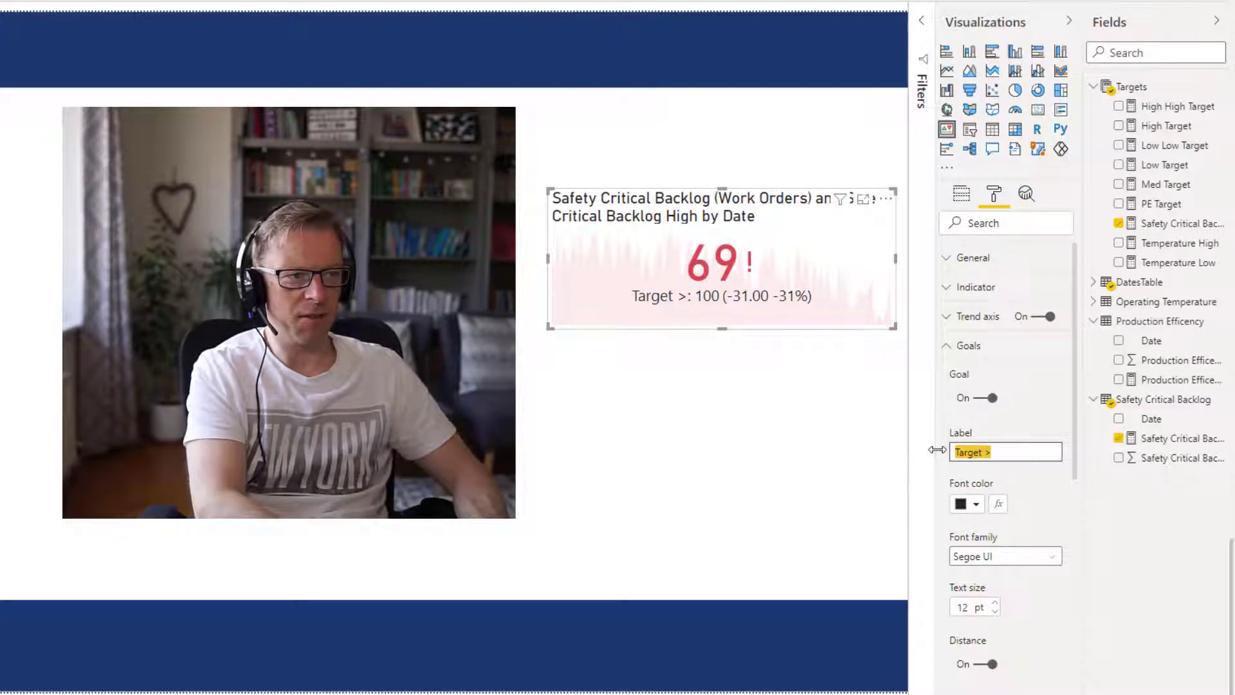
type("Limit <")
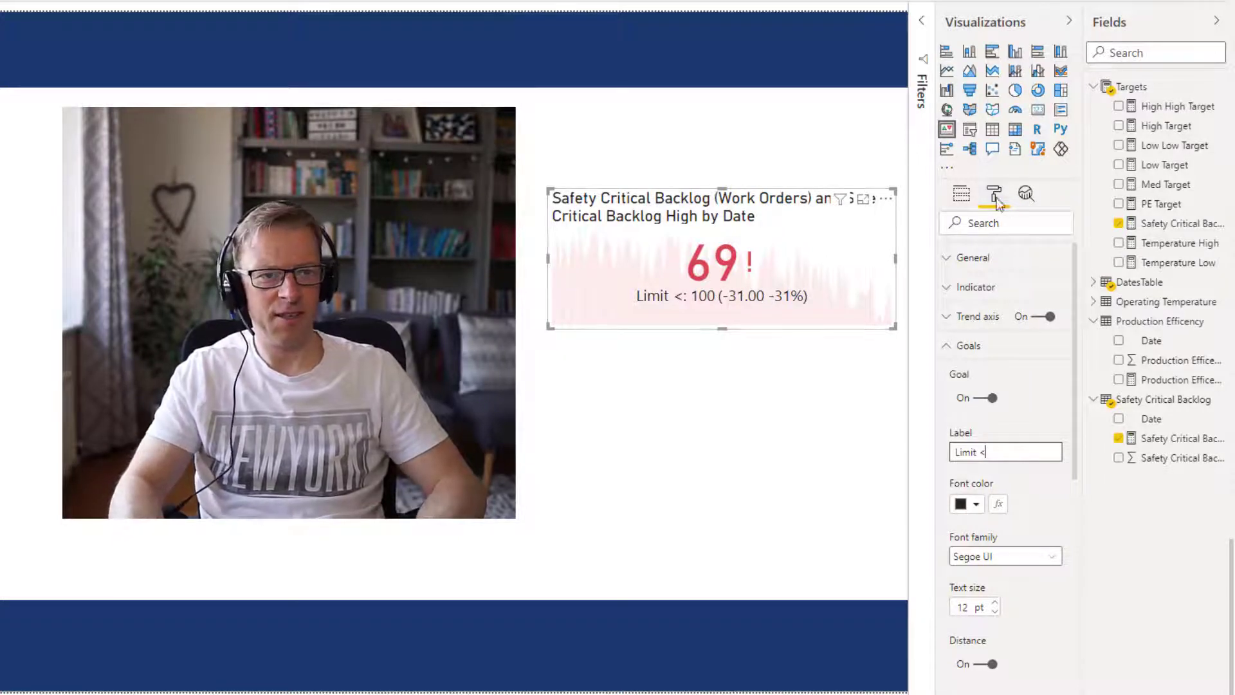
left_click(951, 345)
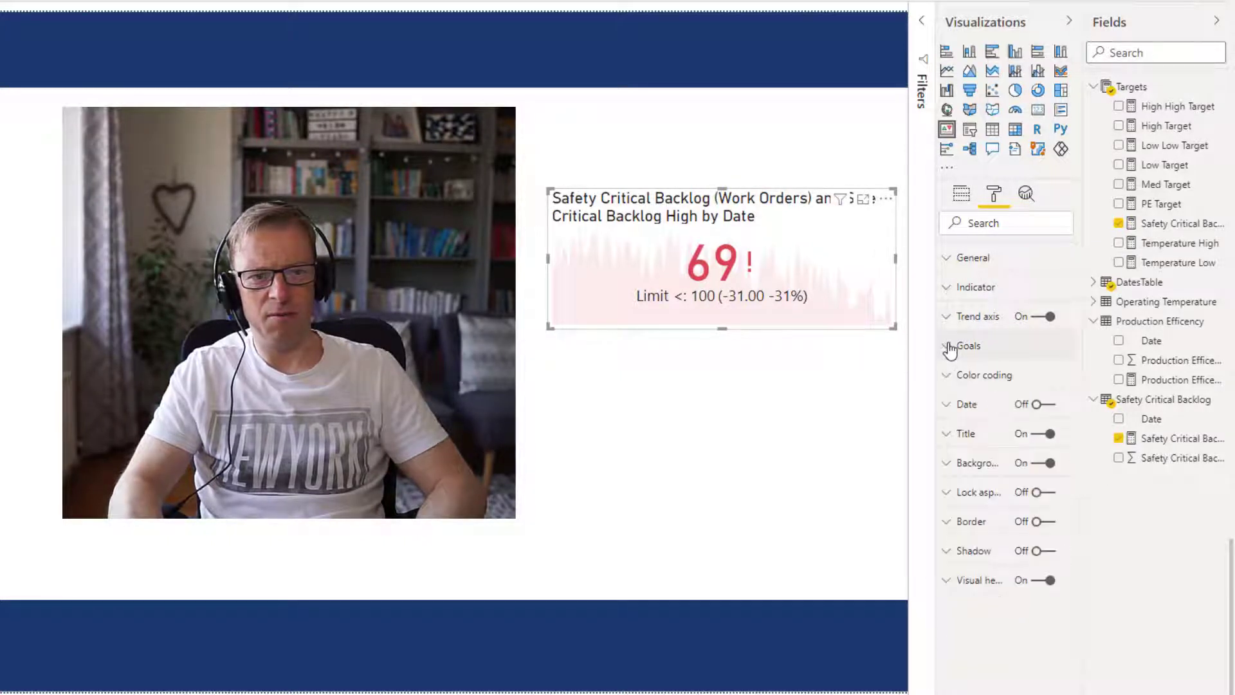
Step: Set the backlog KPI's Color coding direction to Low is good and deselect the visual
left_click(945, 380)
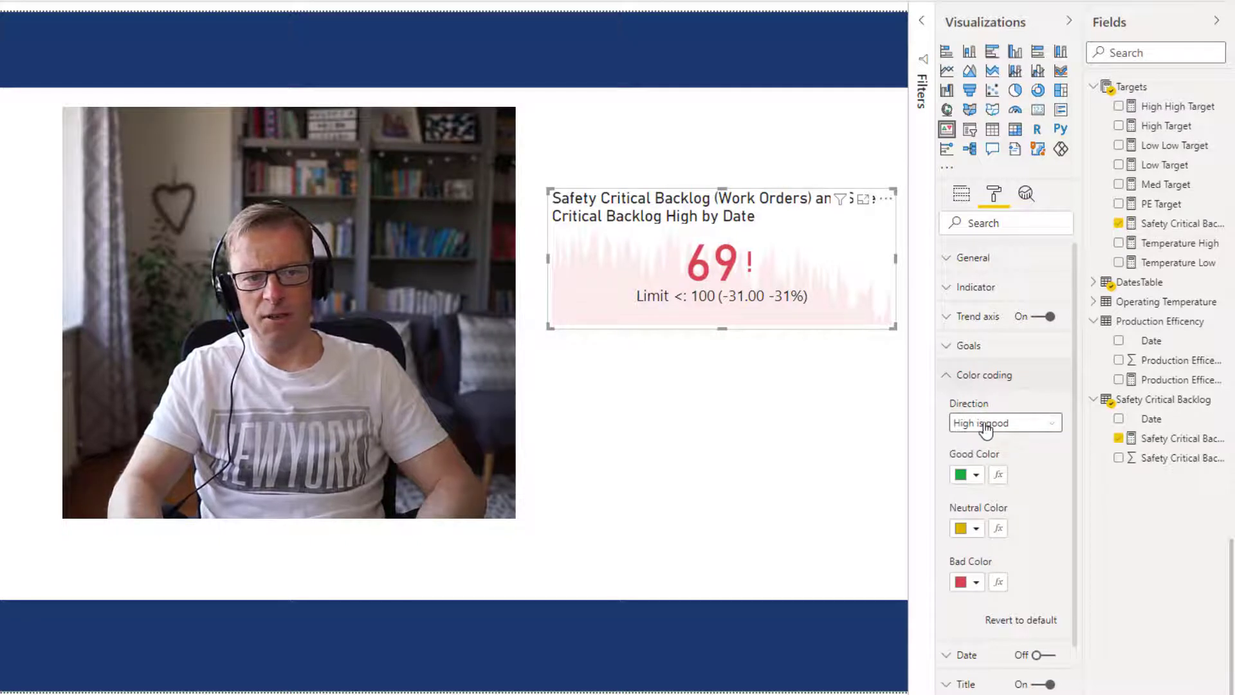
left_click(986, 425)
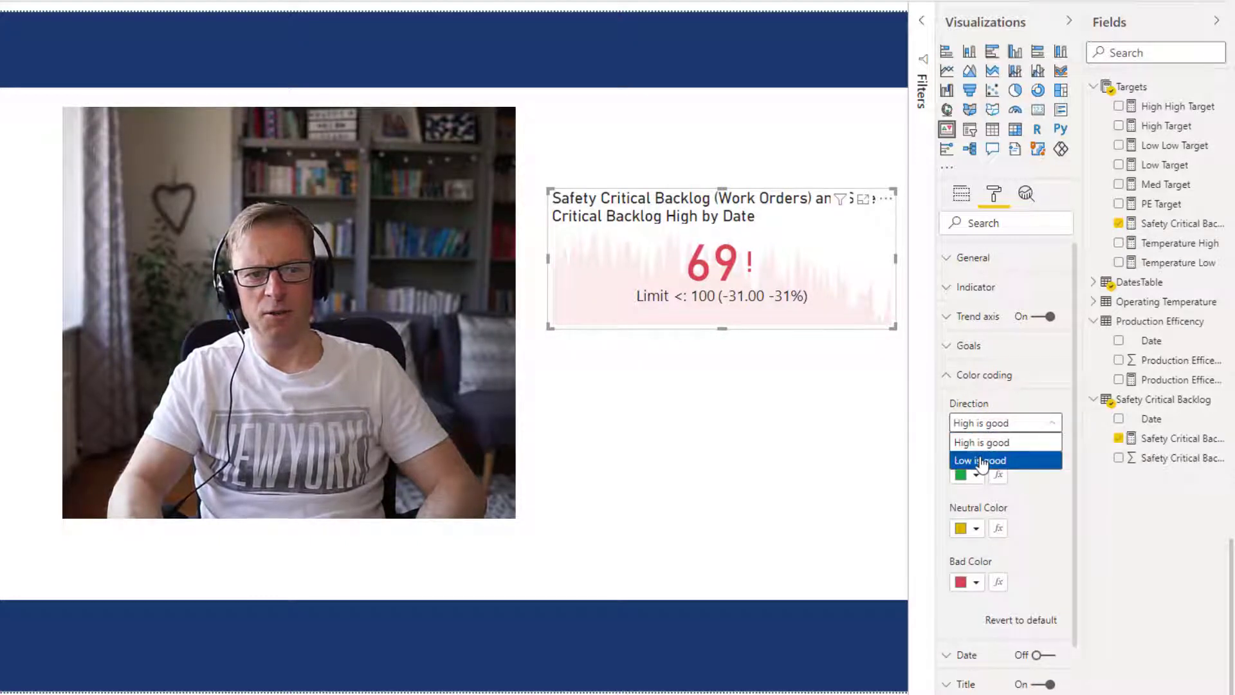
left_click(982, 461)
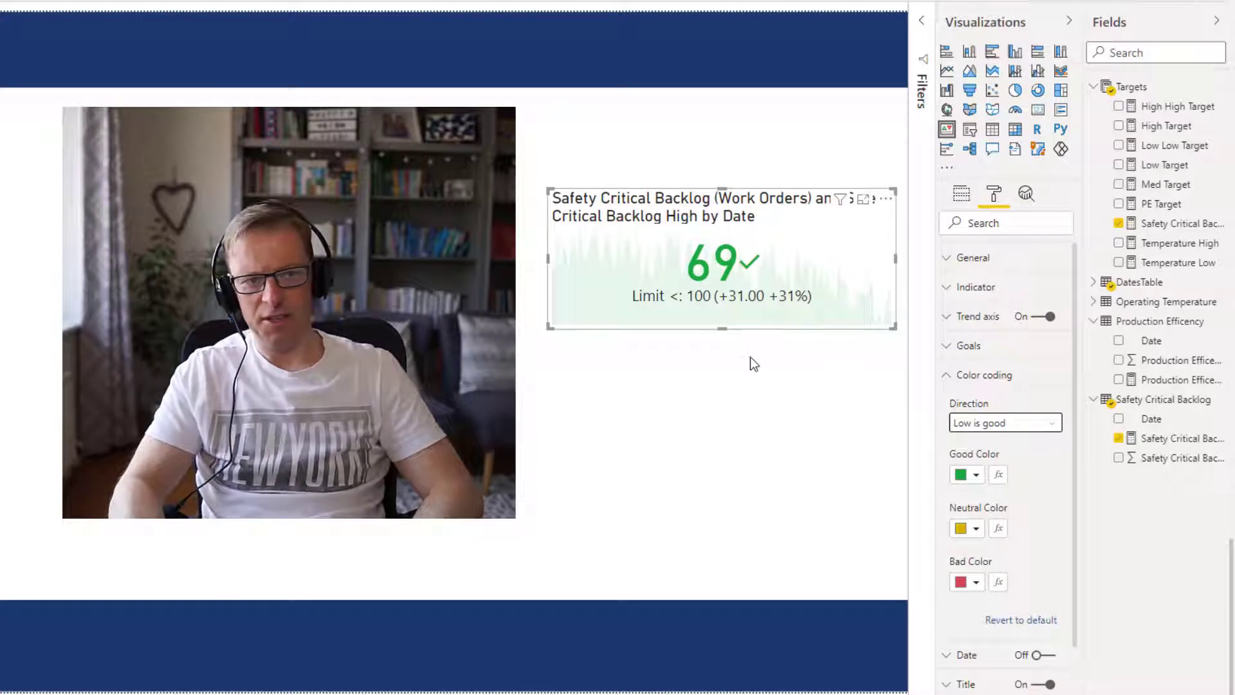
left_click(702, 373)
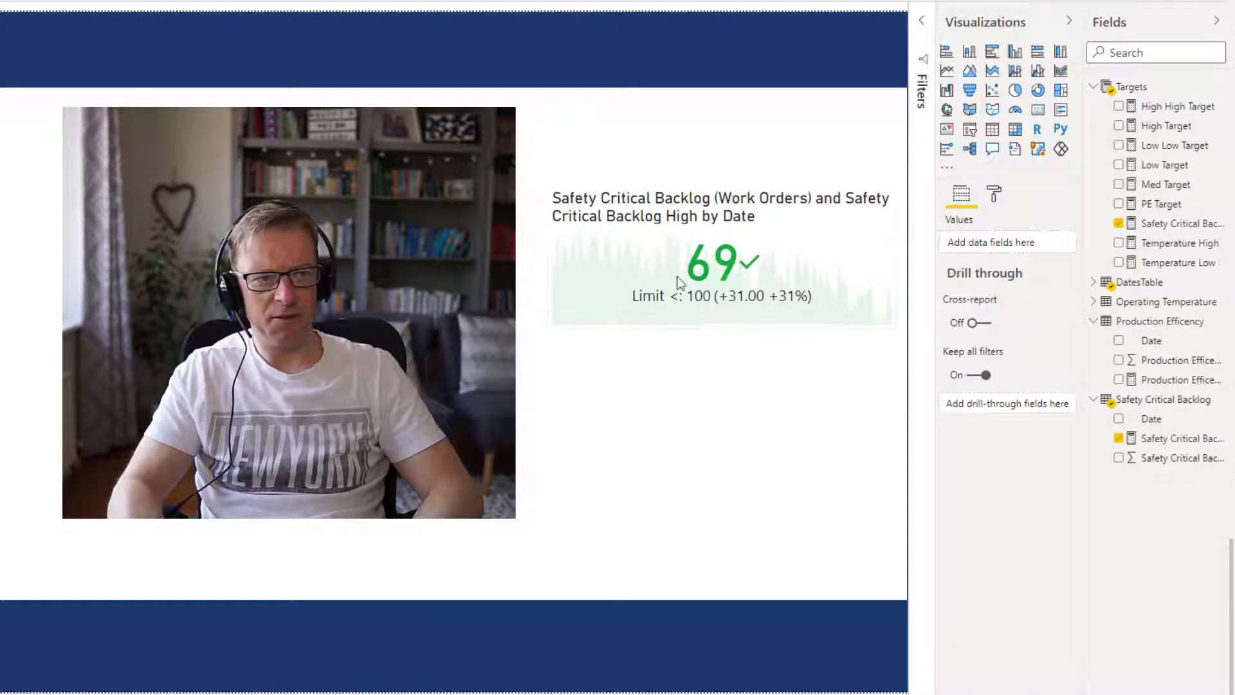
left_click(660, 268)
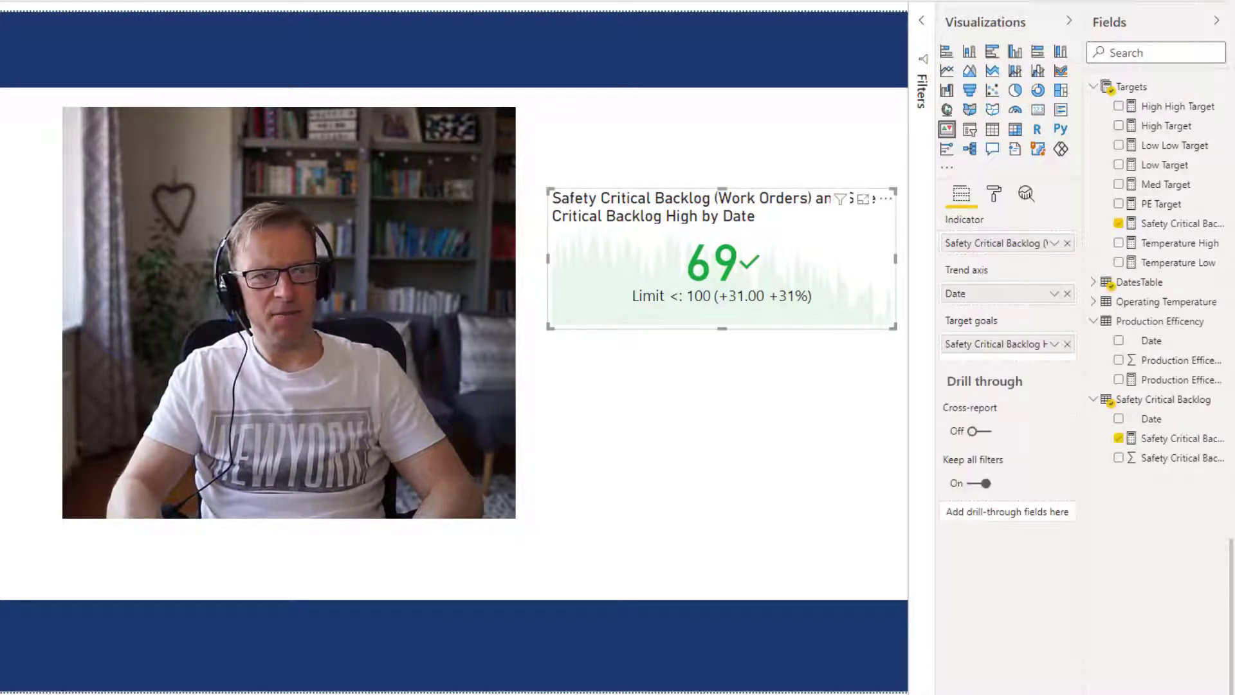
left_click(669, 412)
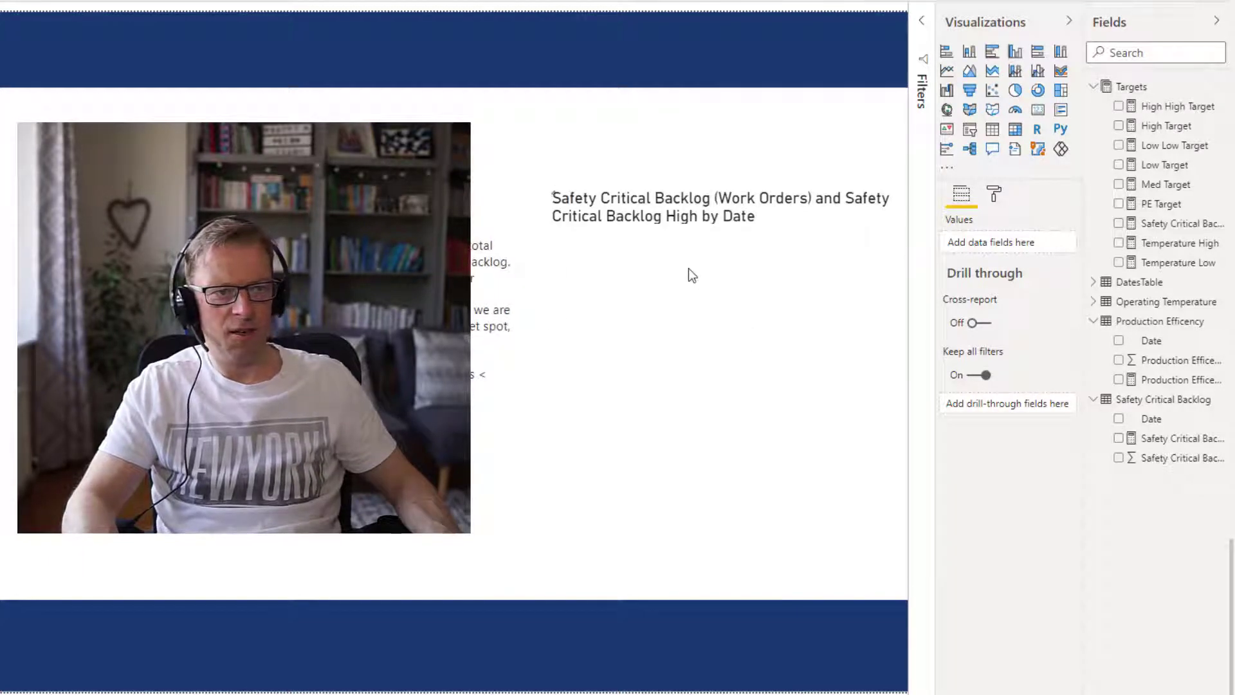
Step: Copy the Safety Critical Backlog KPI visual to the next report page and widen the Fields pane
left_click(709, 199)
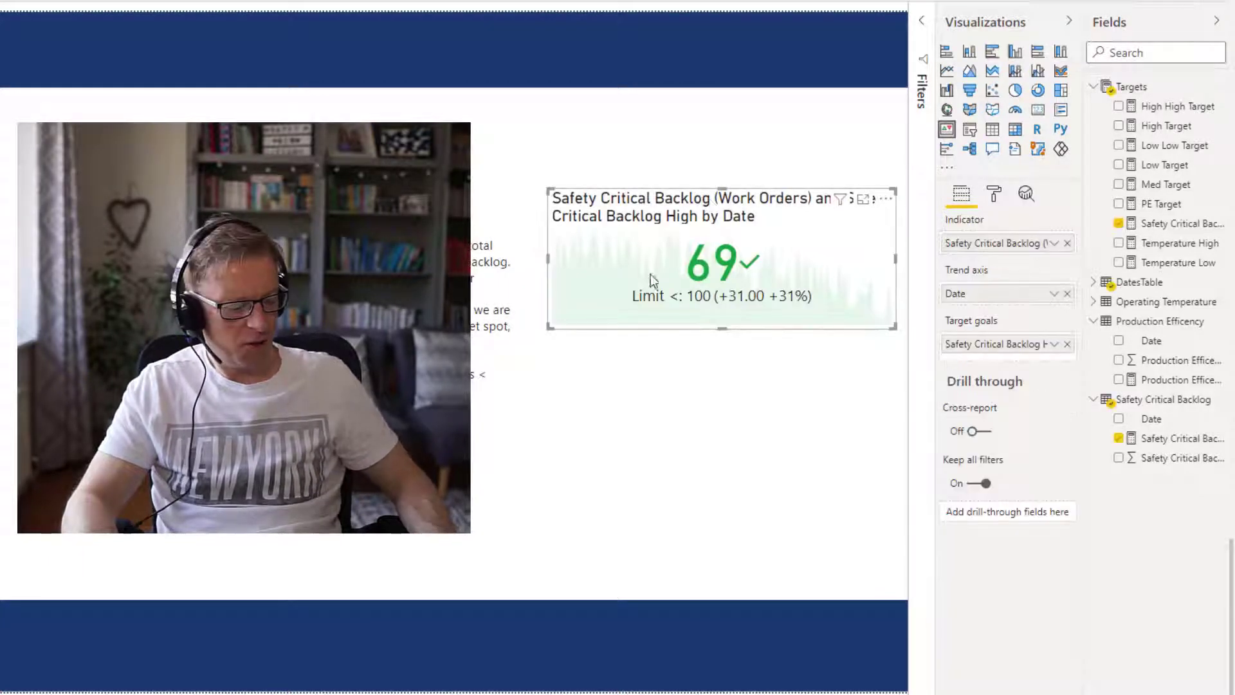
key("Delete")
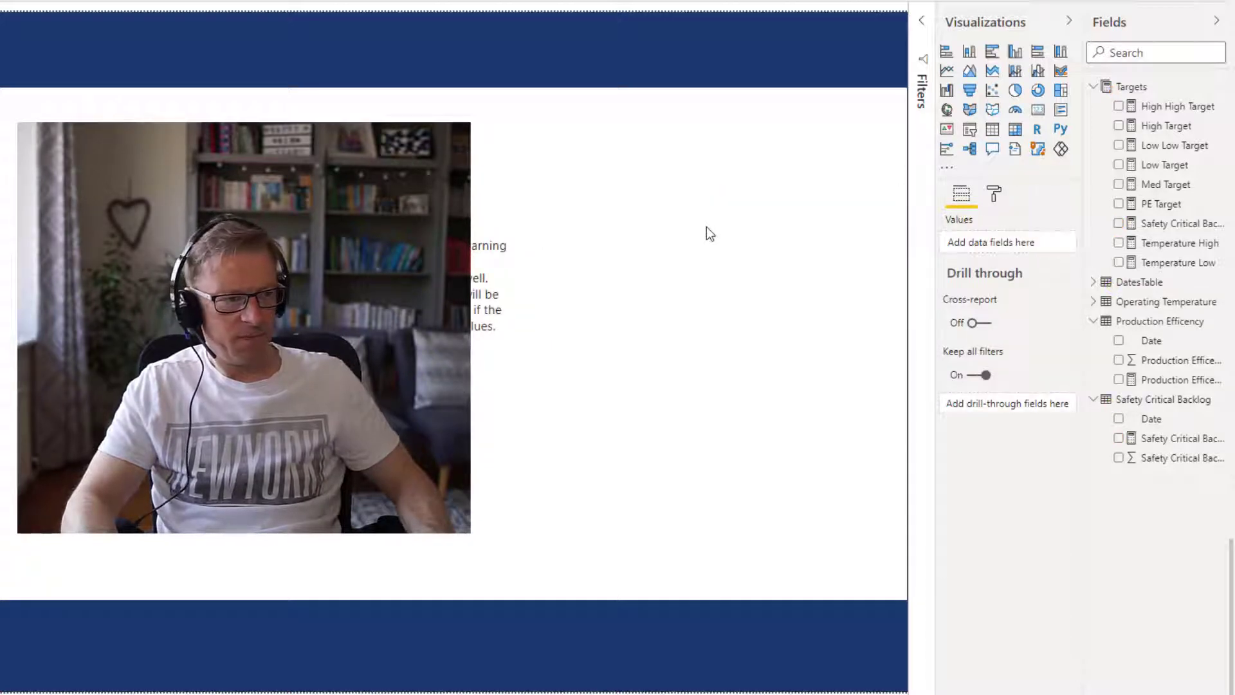
key("ctrl+z")
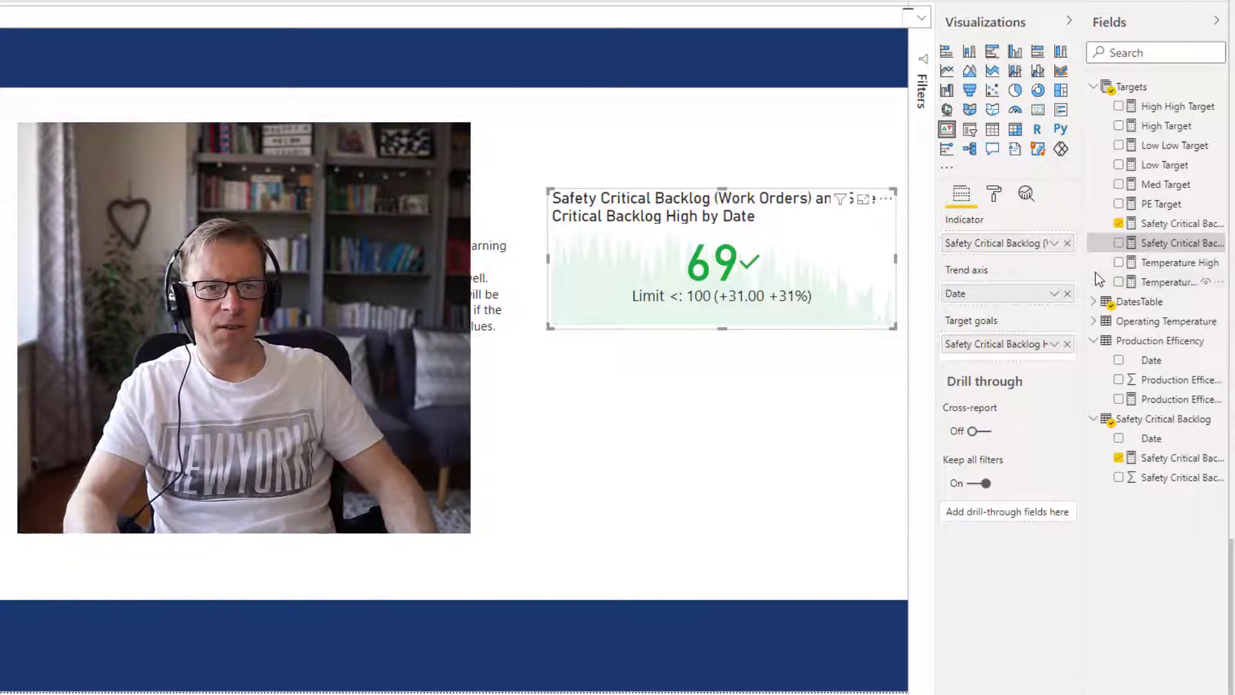
left_click_drag(1086, 273, 992, 290)
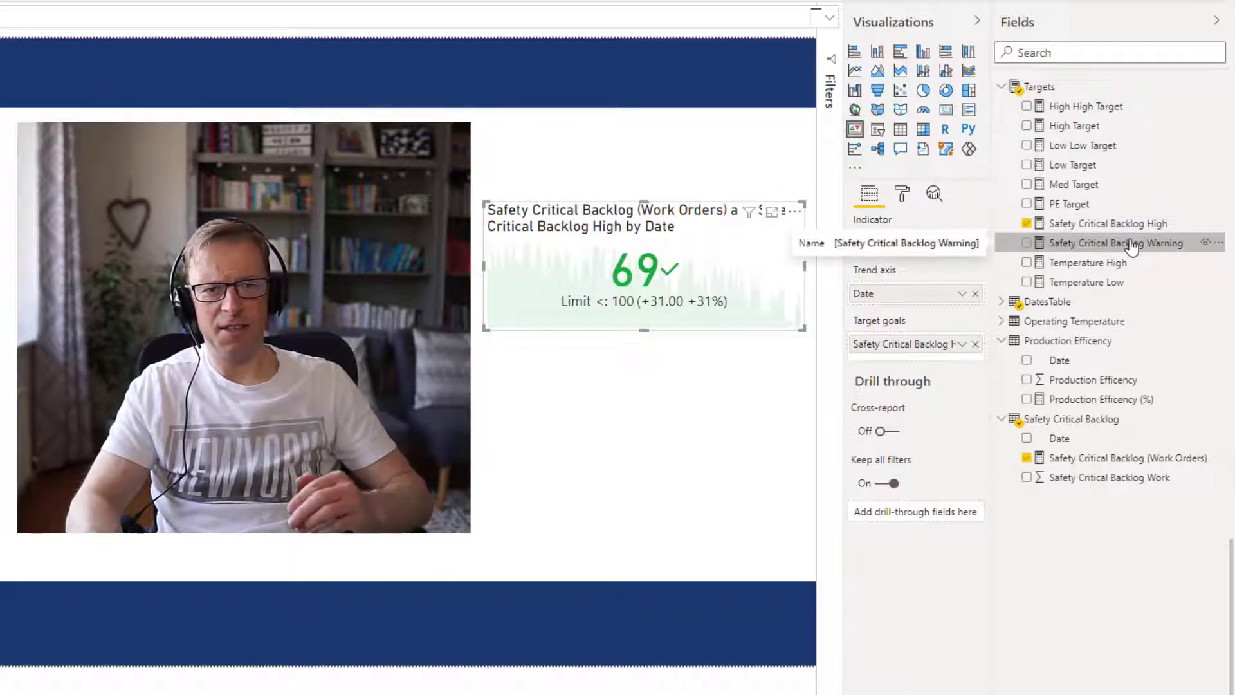
Step: Review the copied backlog KPI's Color coding direction and its good, neutral and bad colors
left_click(902, 193)
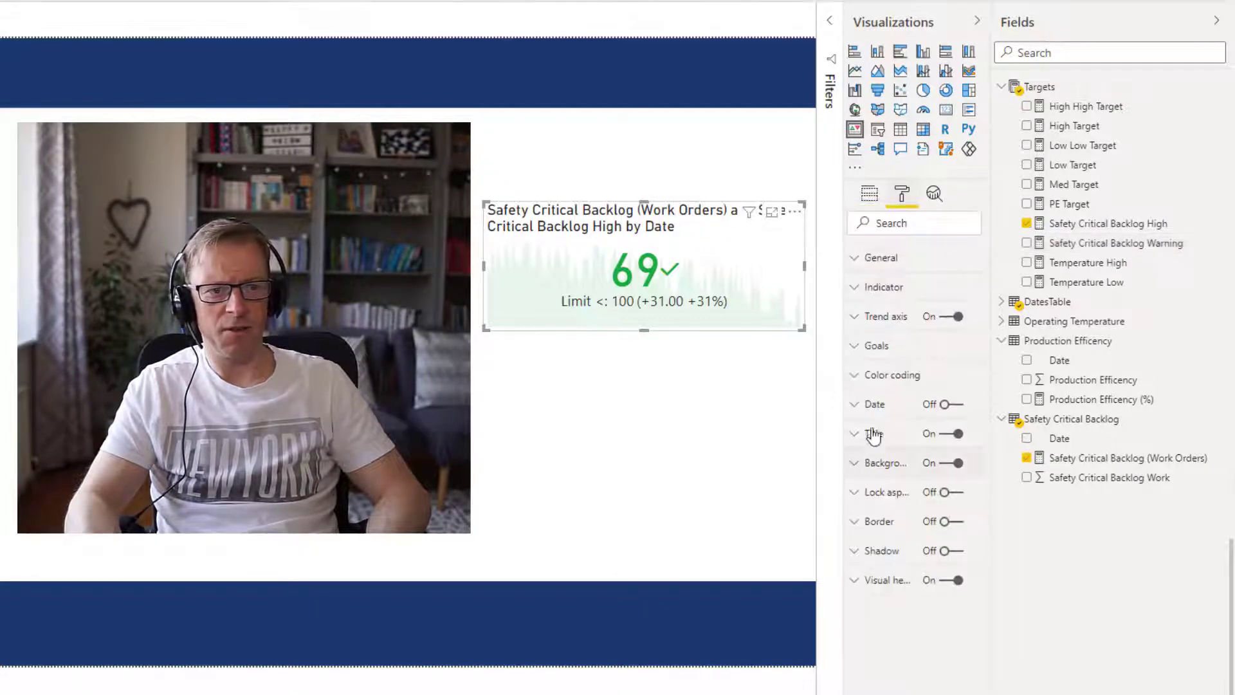
left_click(884, 379)
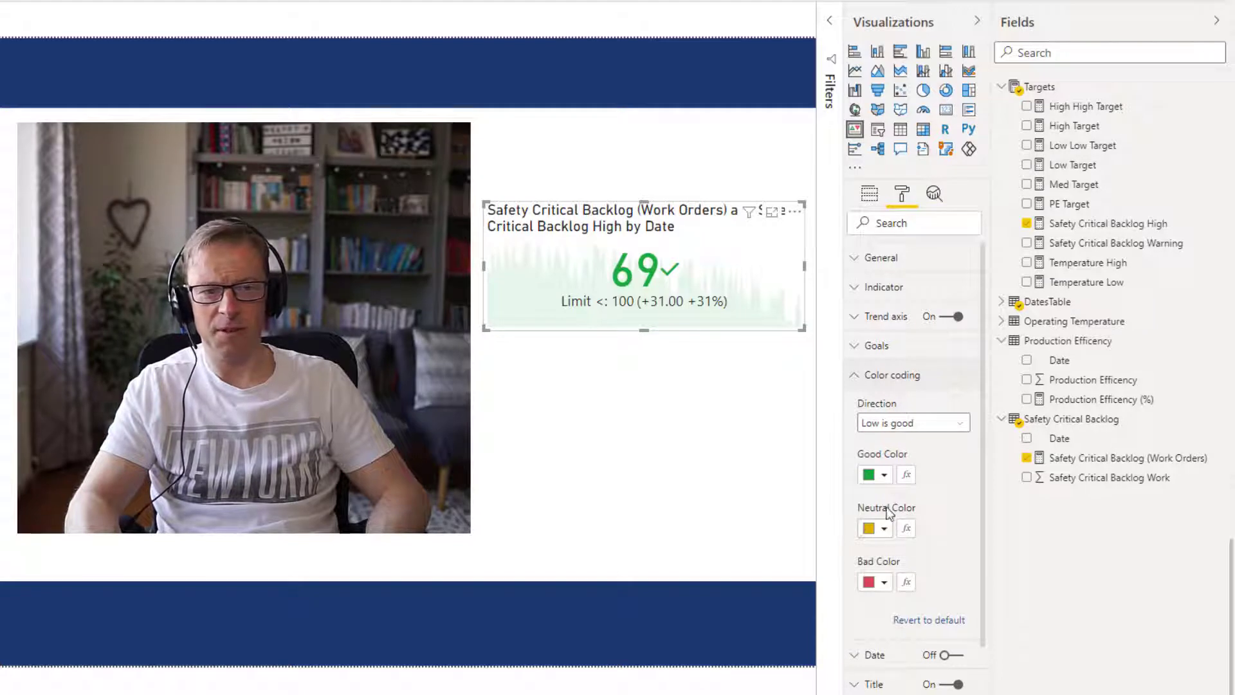
left_click(861, 380)
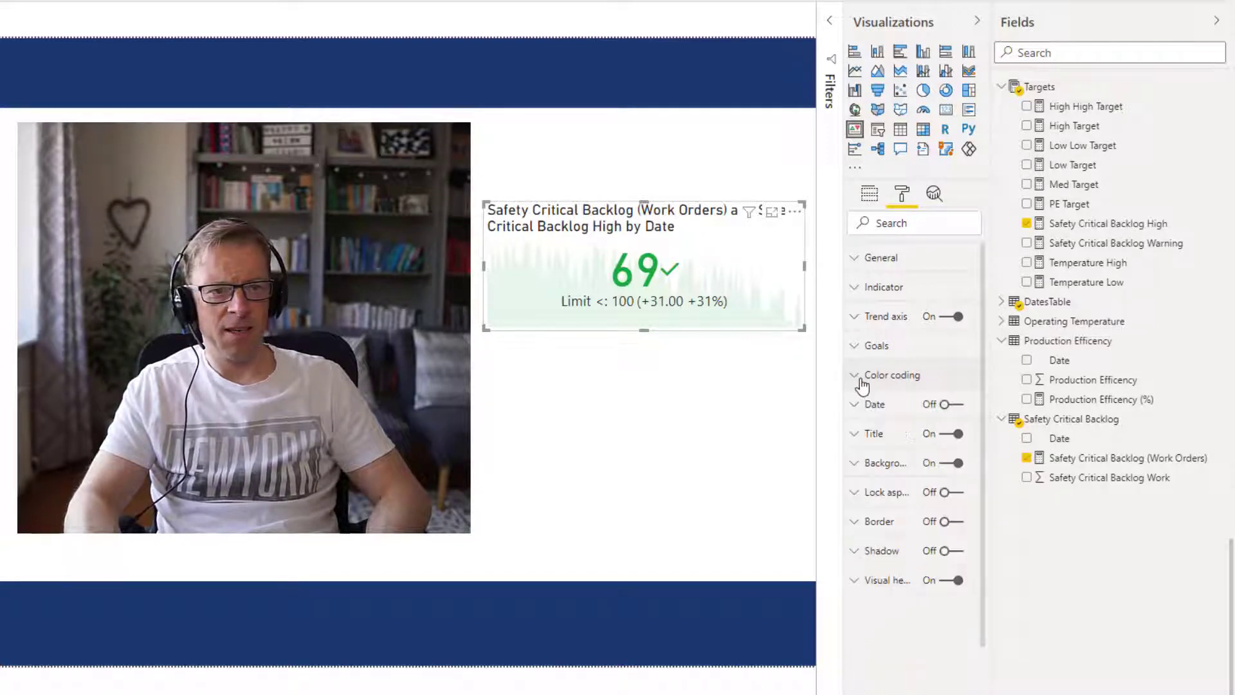
Step: Add Safety Critical Backlog Warning as a second target goal and place it above Safety Critical Backlog High
left_click(872, 196)
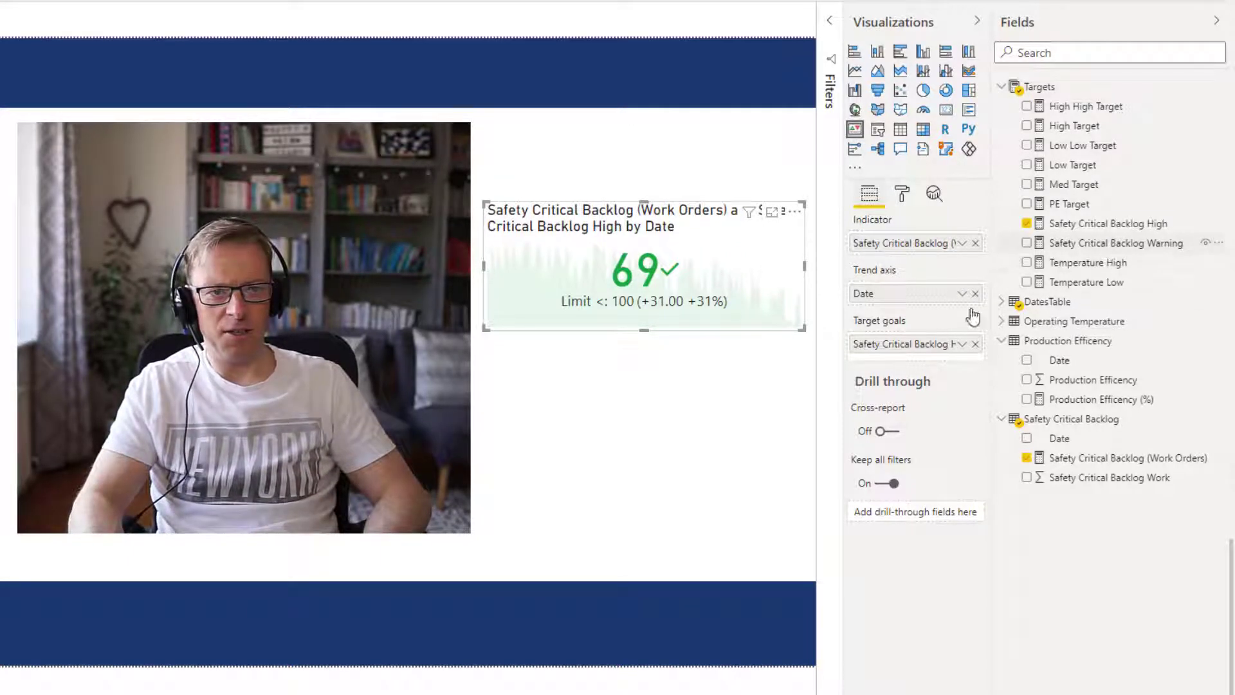
left_click_drag(1086, 282, 938, 358)
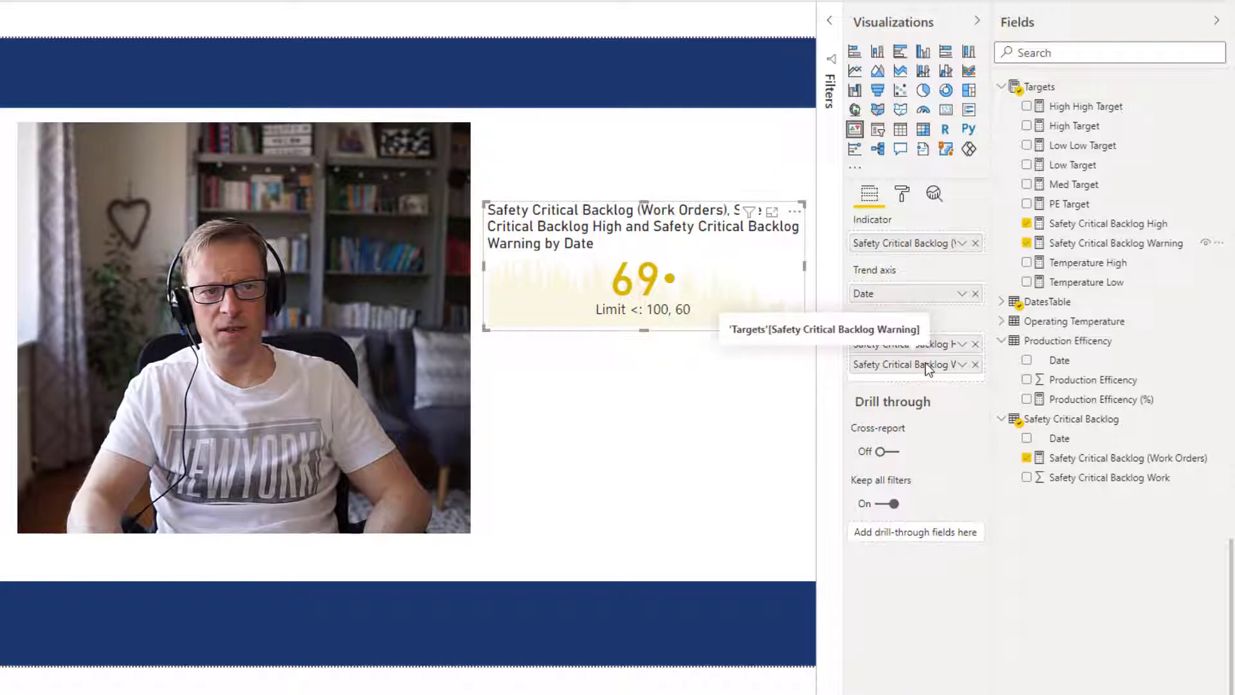
left_click_drag(927, 370, 928, 340)
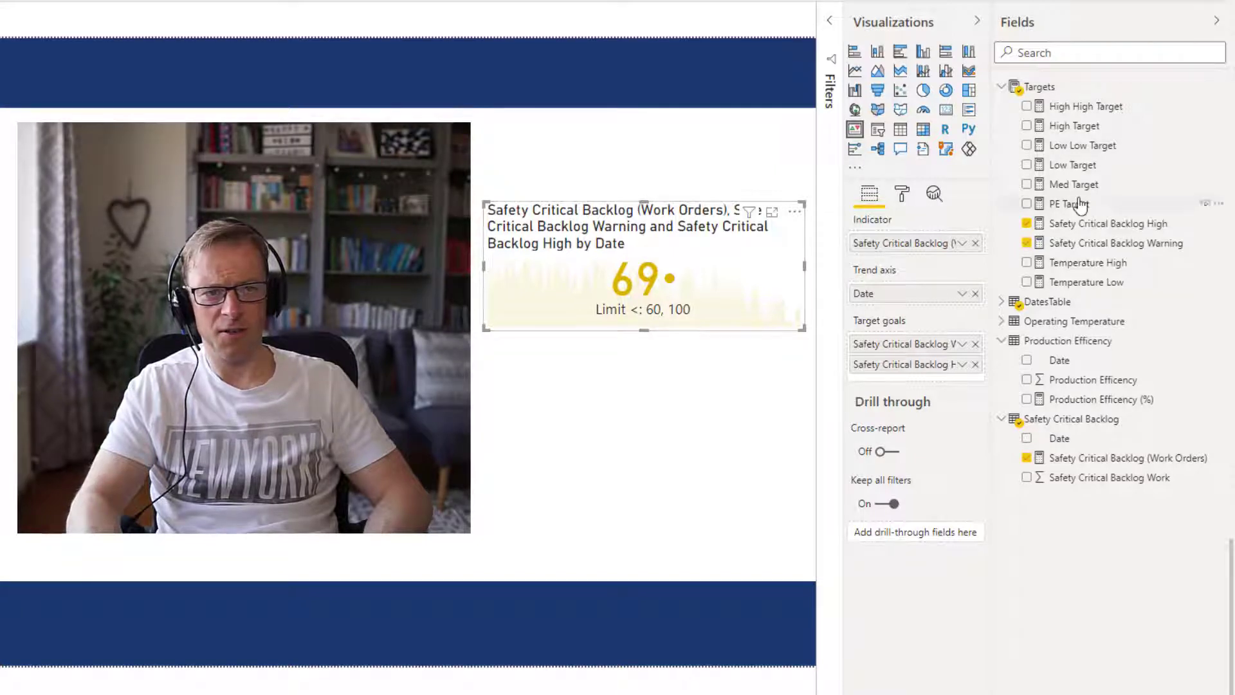
Step: Inspect the Safety Critical Backlog Warning and Safety Critical Backlog High measures, and reselect the KPI visual
left_click_drag(1079, 245, 804, 243)
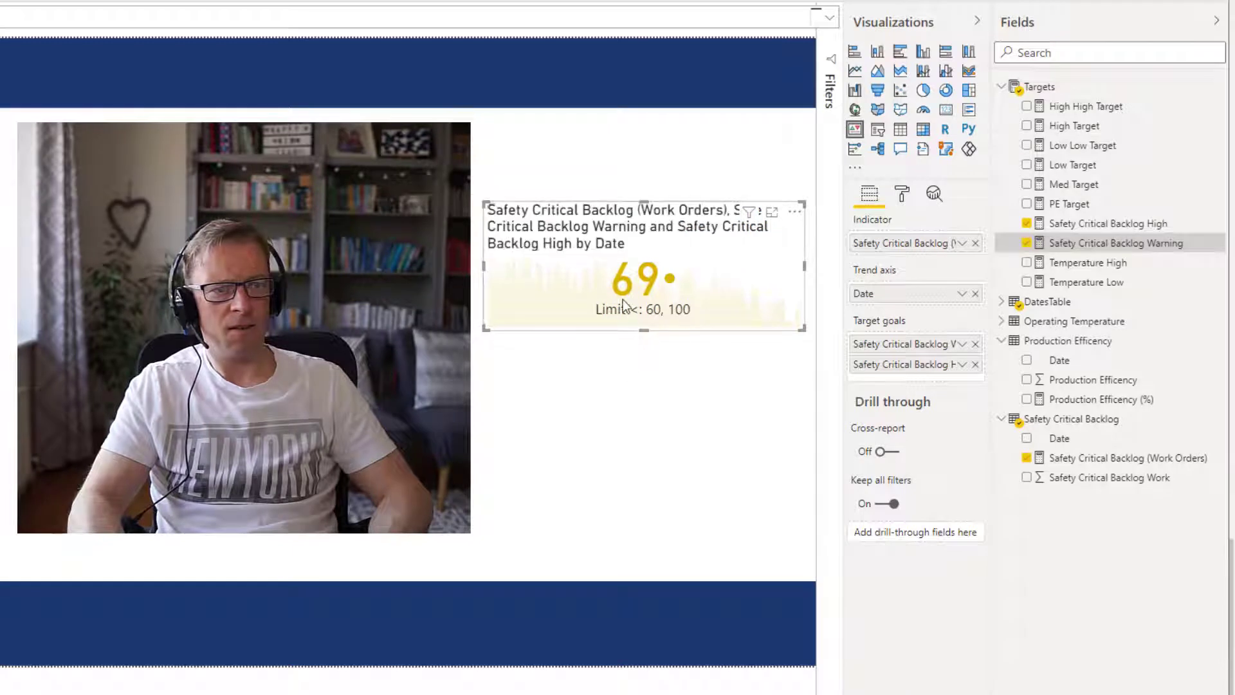
left_click(629, 358)
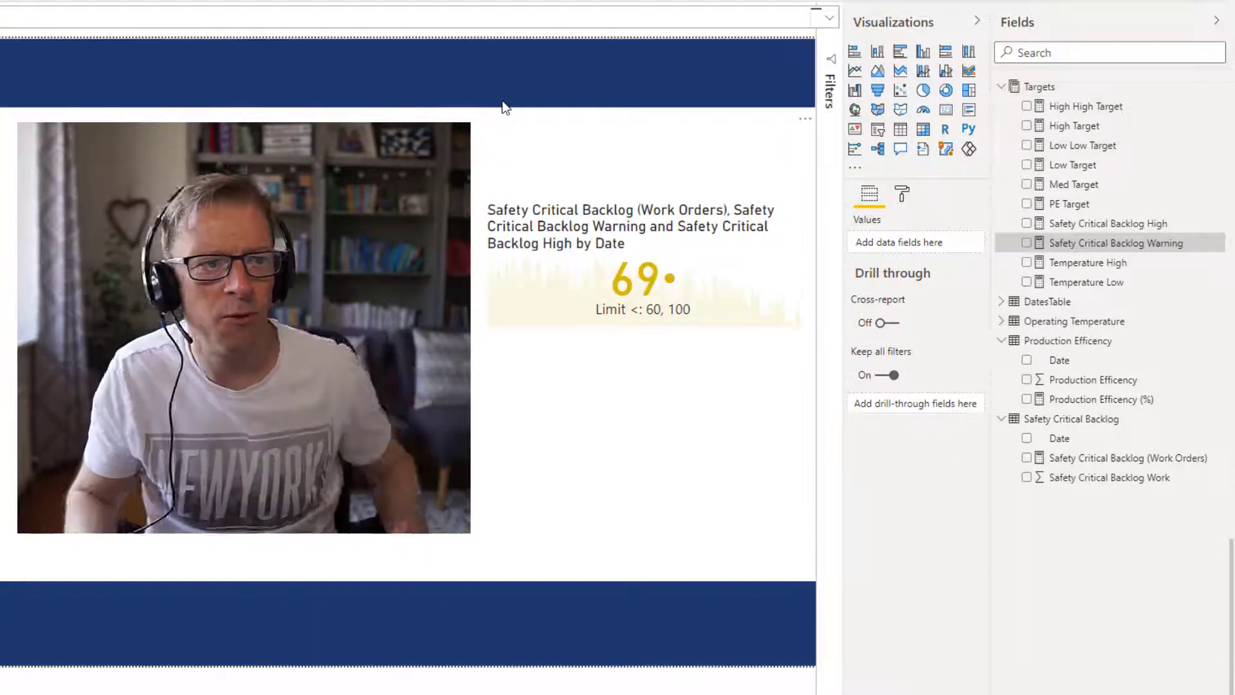
left_click(1116, 225)
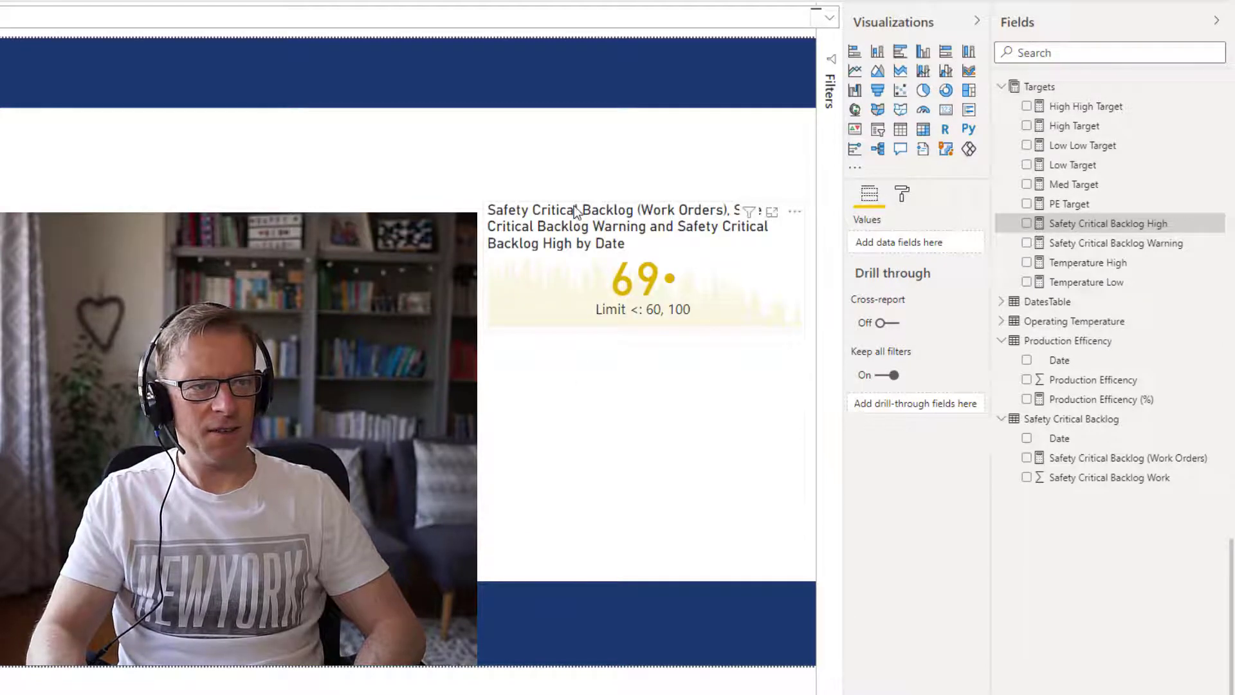
left_click(575, 212)
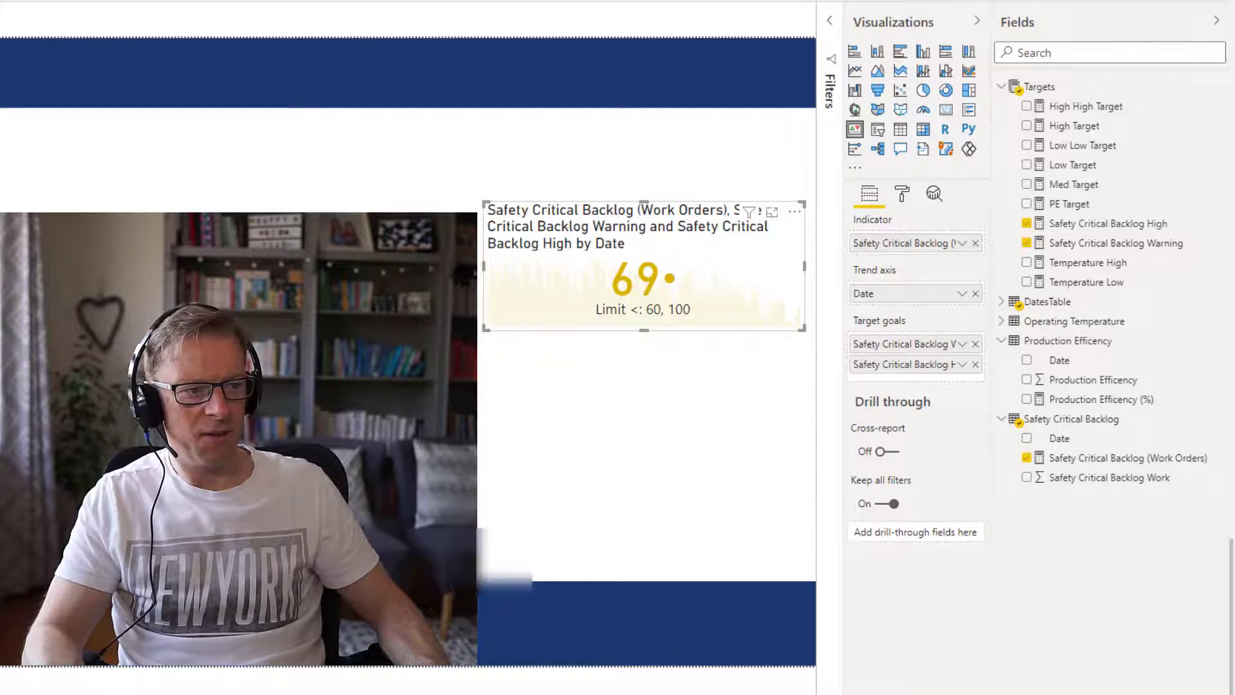
Step: Replace the KPI visual's indicator with the Operating Temperature (DegC) measure from the Operating Temperature table
key("Delete")
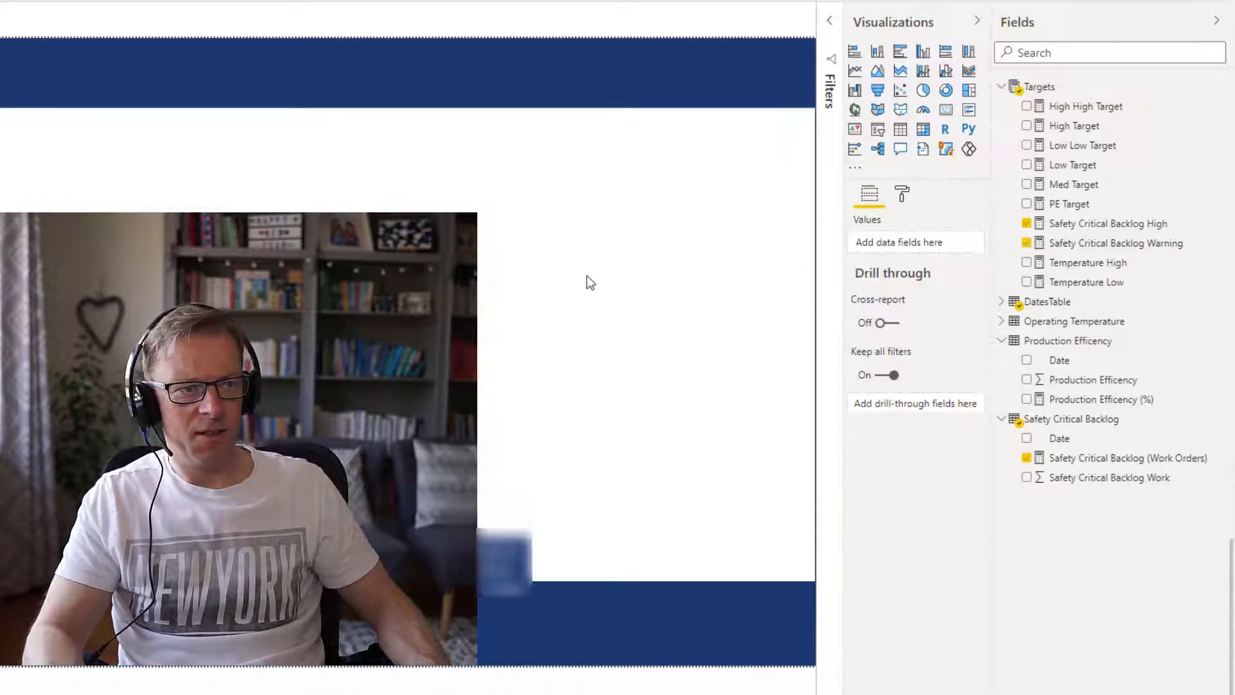
key("ctrl+z")
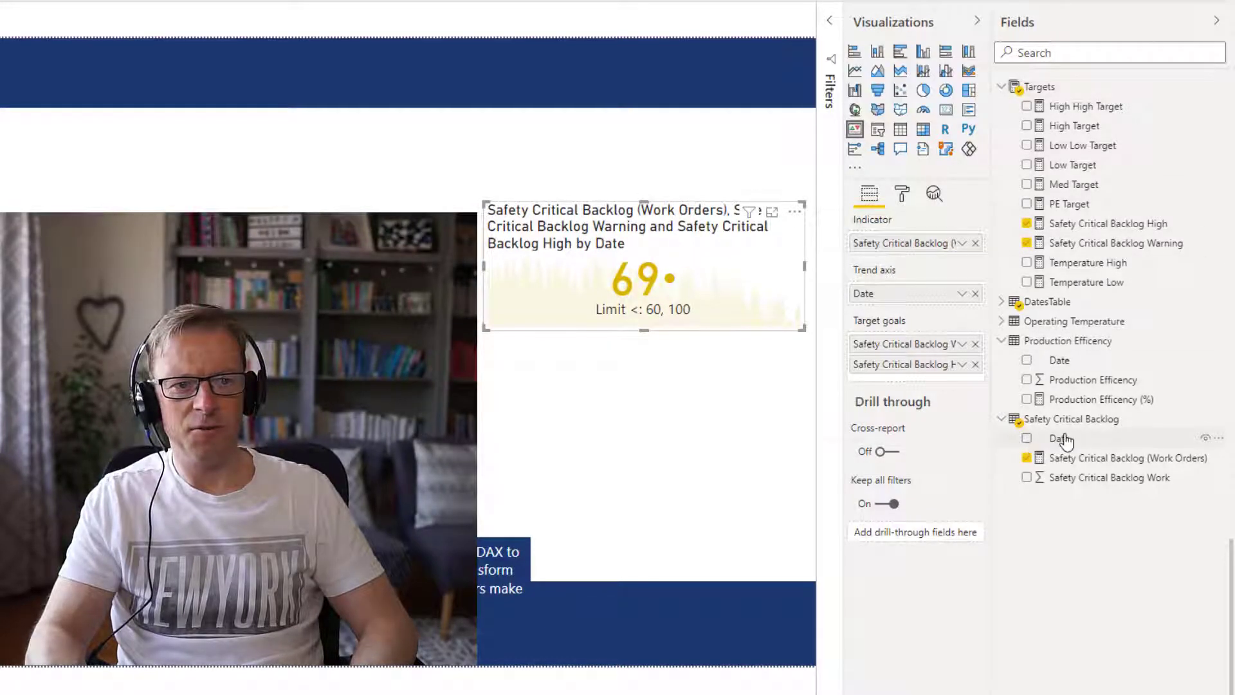
left_click(1001, 420)
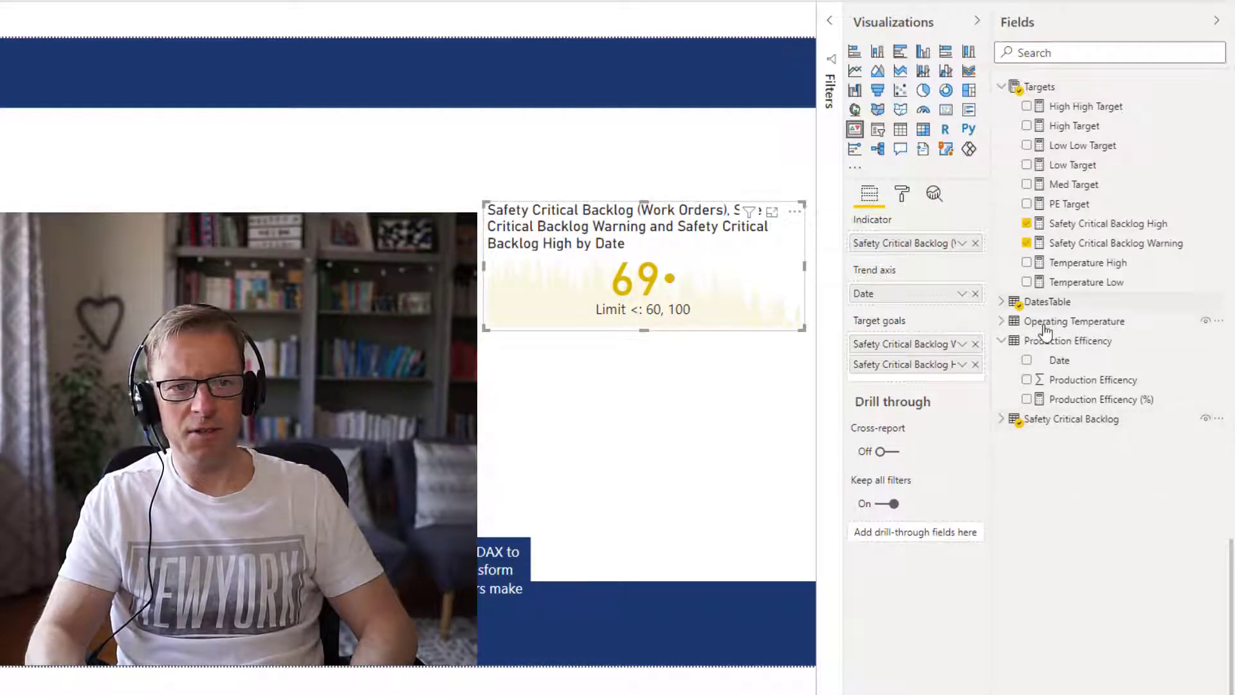
left_click(1003, 321)
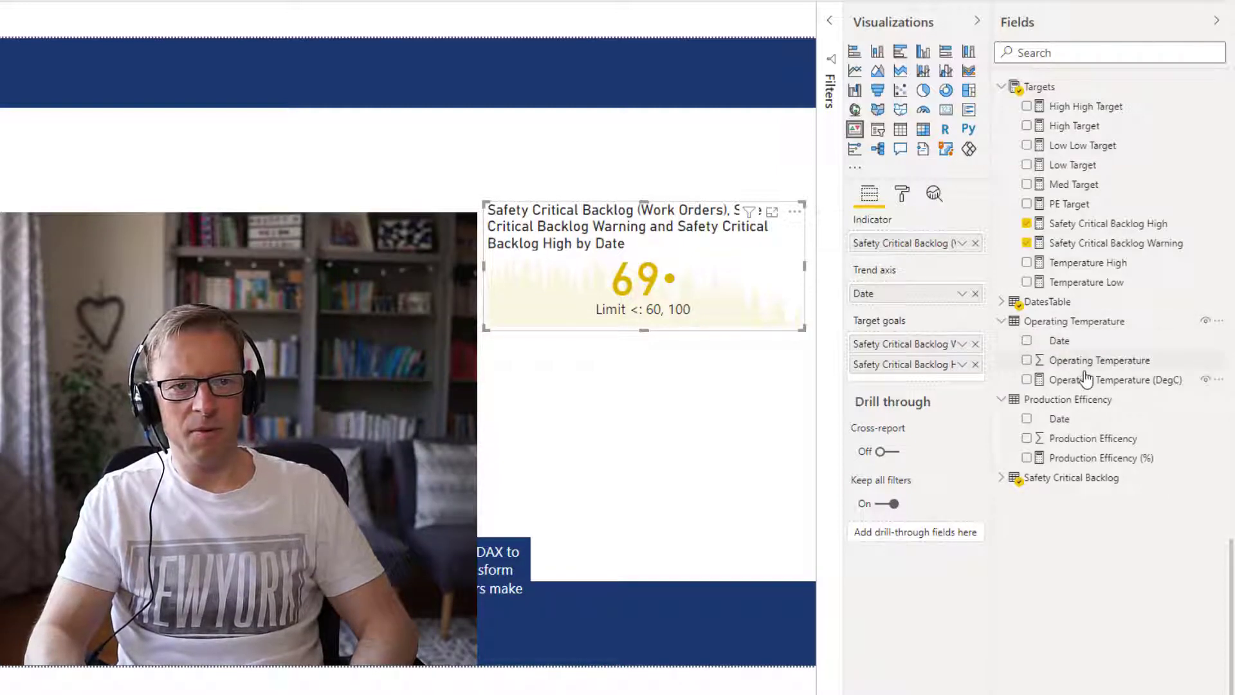
left_click_drag(1083, 384, 921, 241)
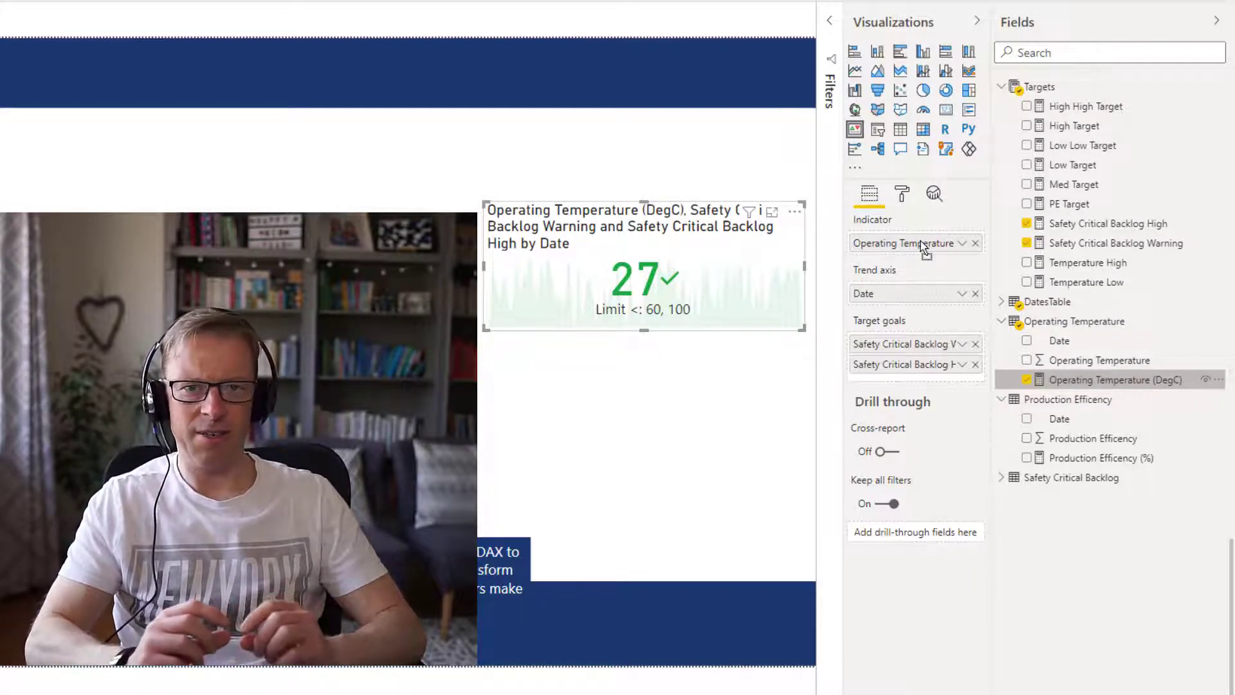
Step: Replace both safety critical backlog target goals with Temperature Low and Temperature High, placing Temperature Low first
left_click(975, 344)
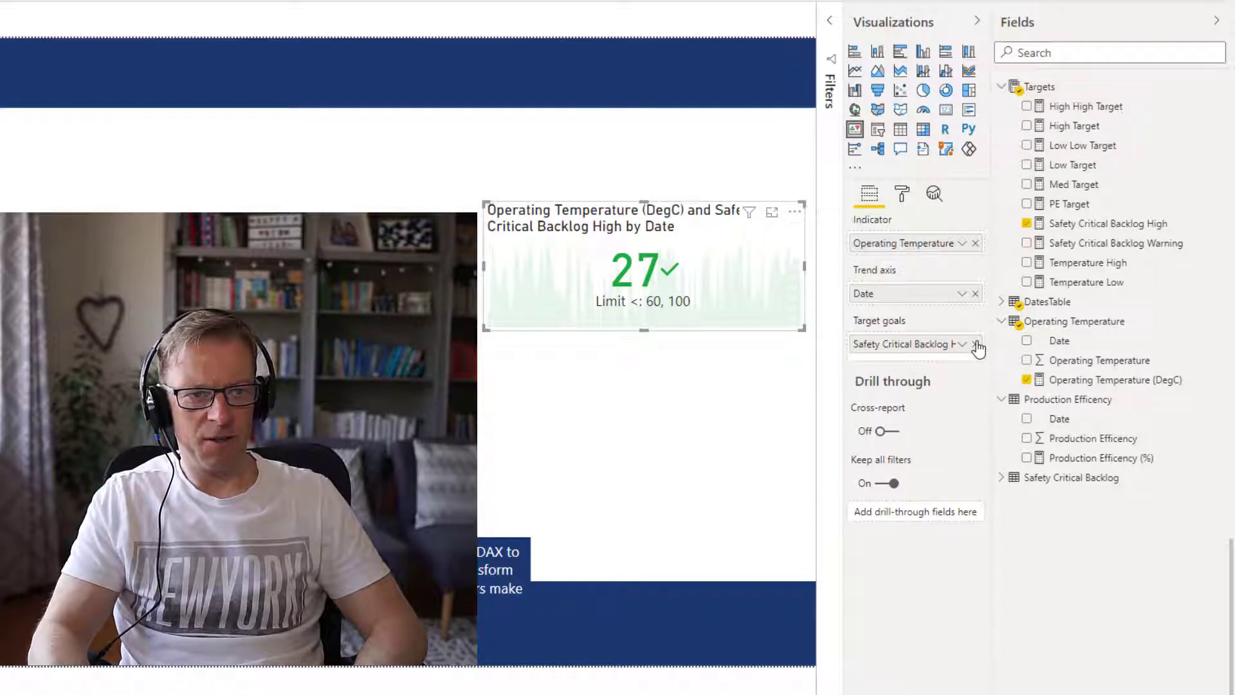
left_click(976, 344)
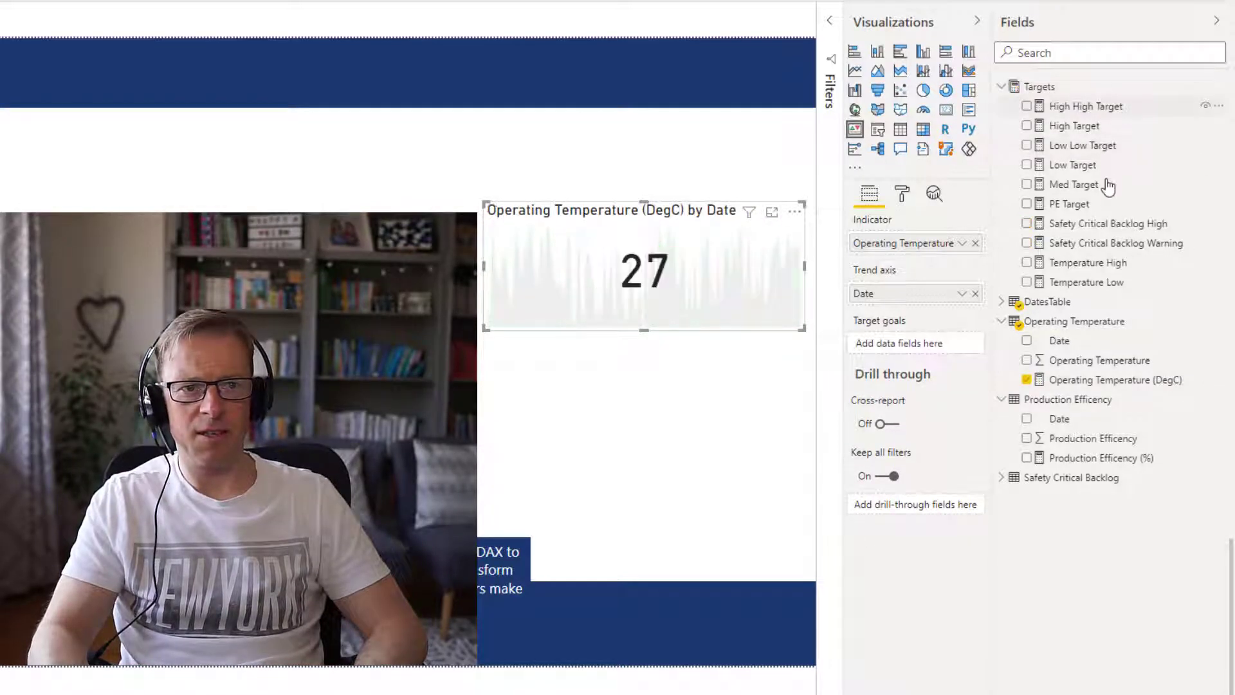
left_click_drag(1107, 264, 925, 345)
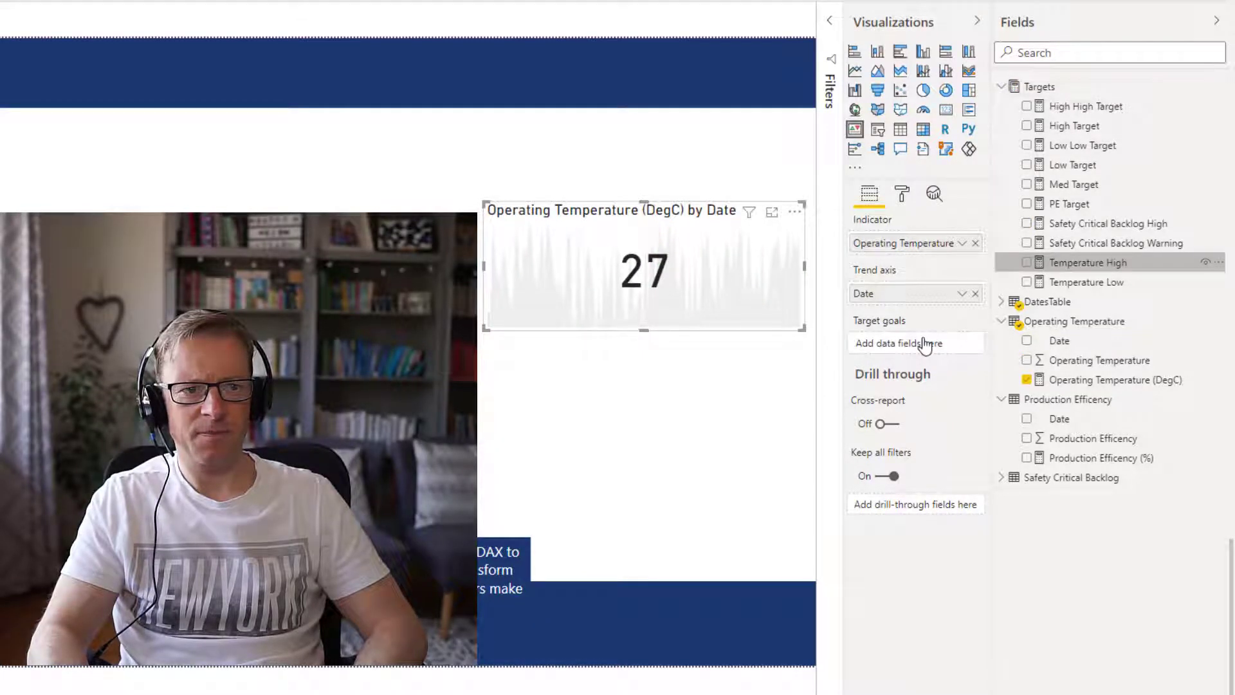
left_click_drag(1077, 283, 936, 358)
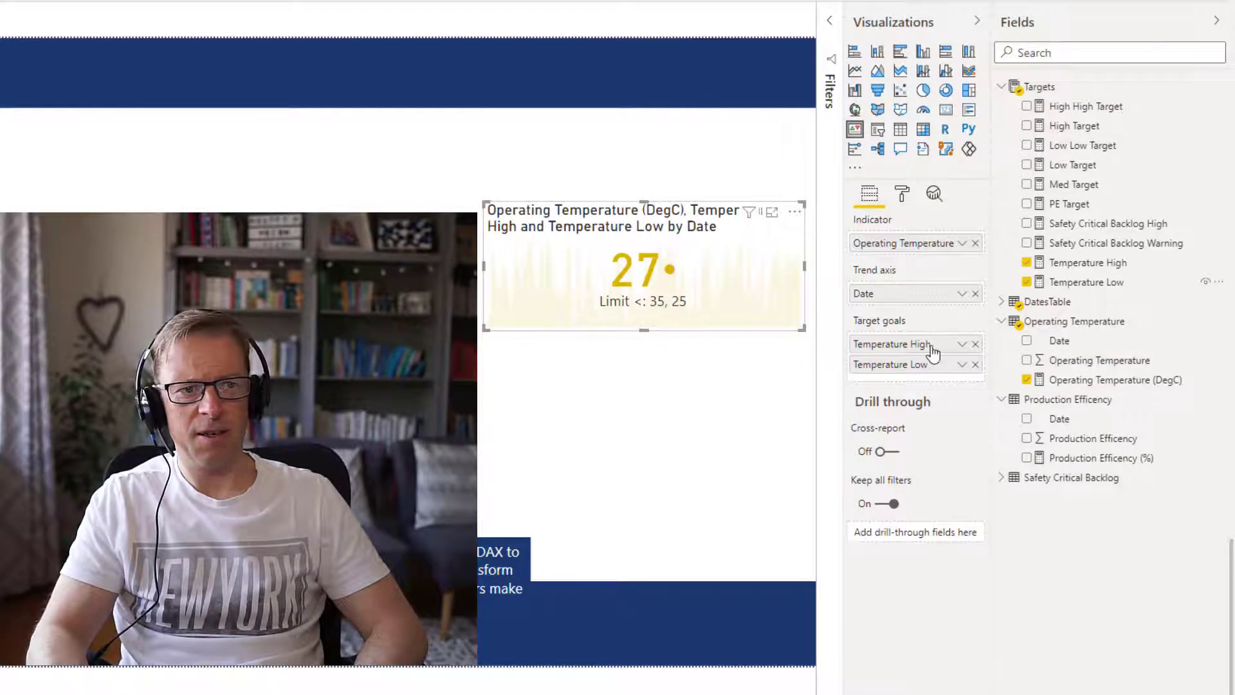
left_click(1081, 264)
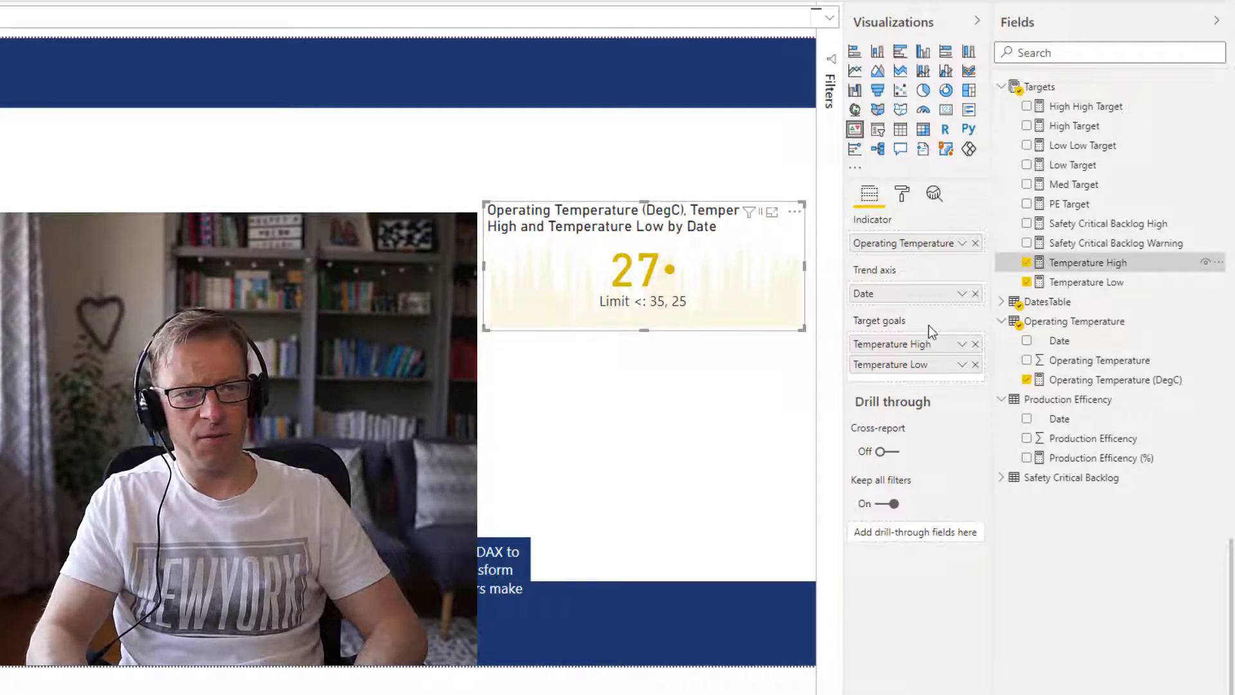
left_click_drag(918, 370, 924, 380)
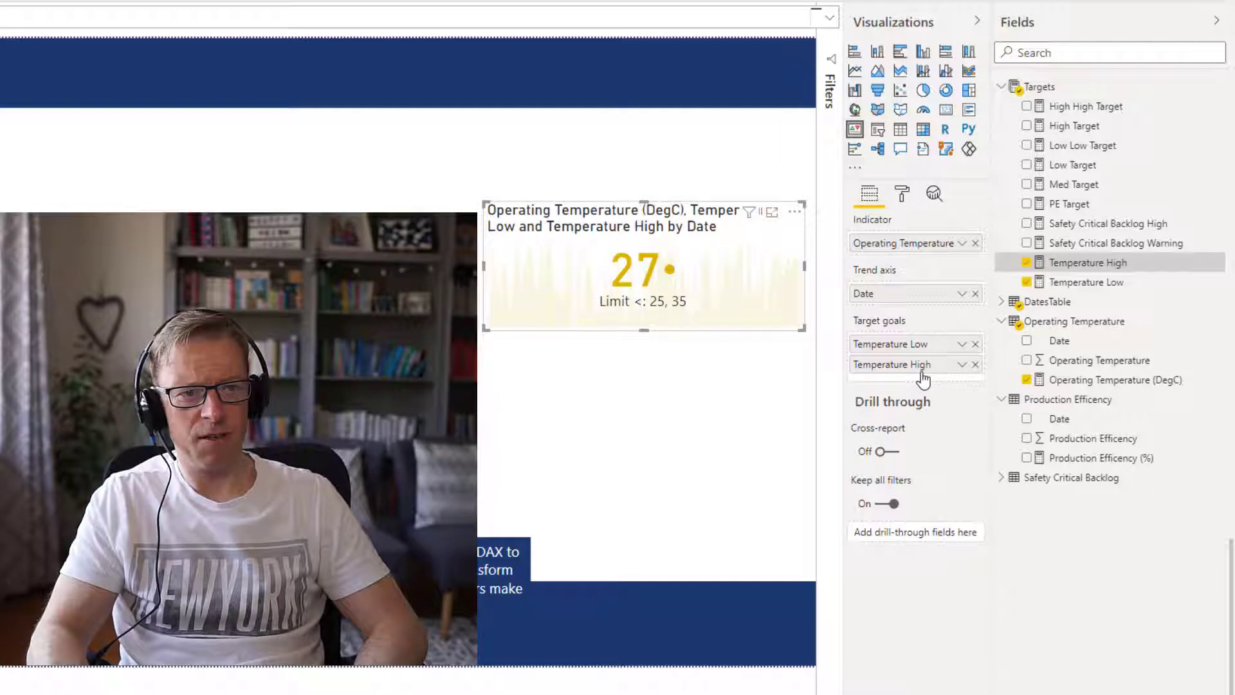
Step: Set the goals label of the operating temperature KPI to "High Low Band"
left_click(903, 199)
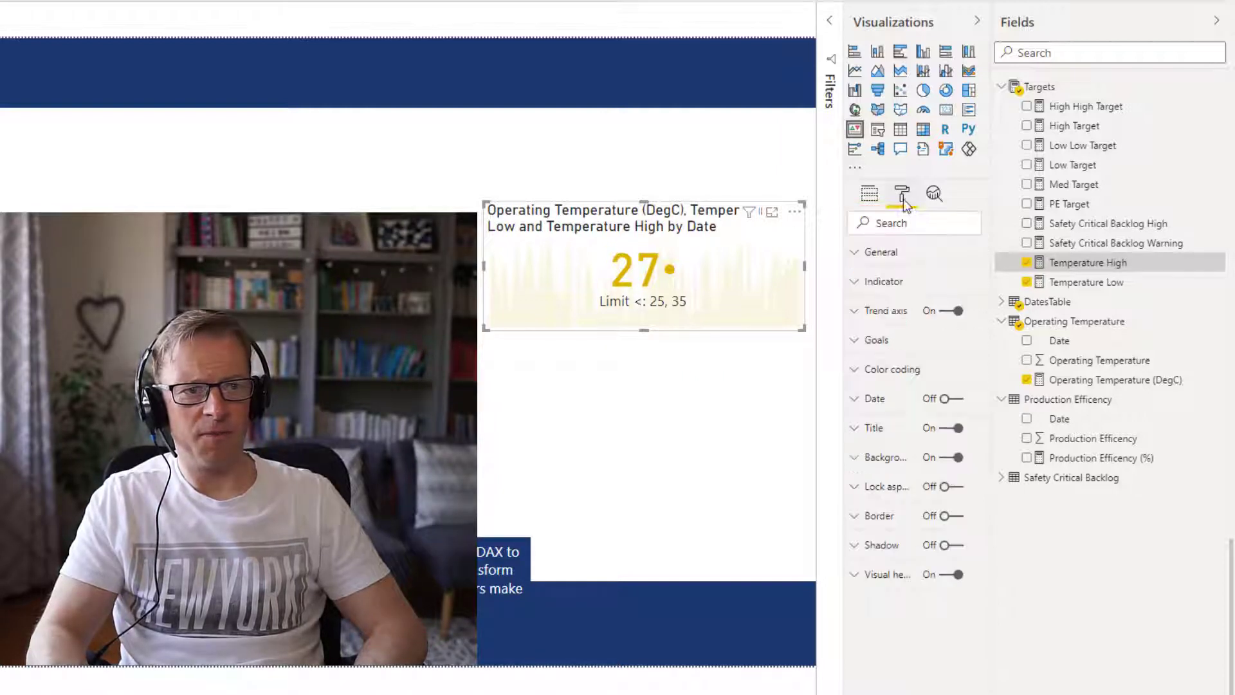
left_click(879, 351)
left_click_drag(893, 452, 836, 444)
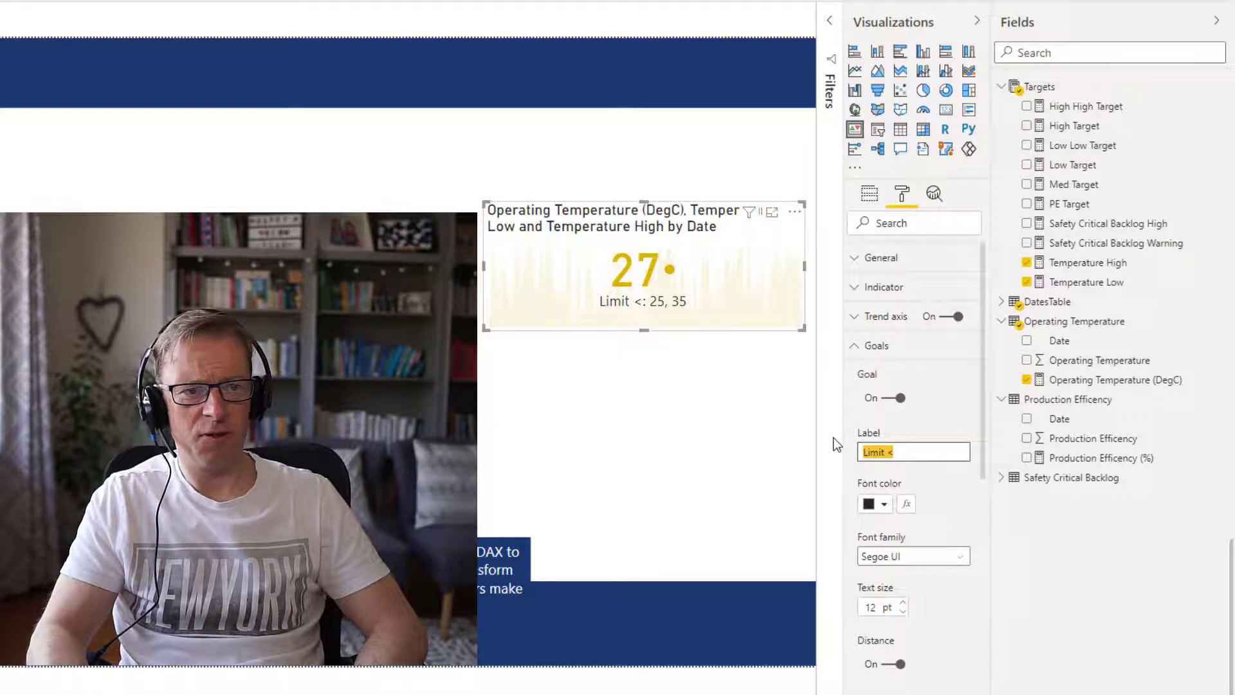
type("Hi ")
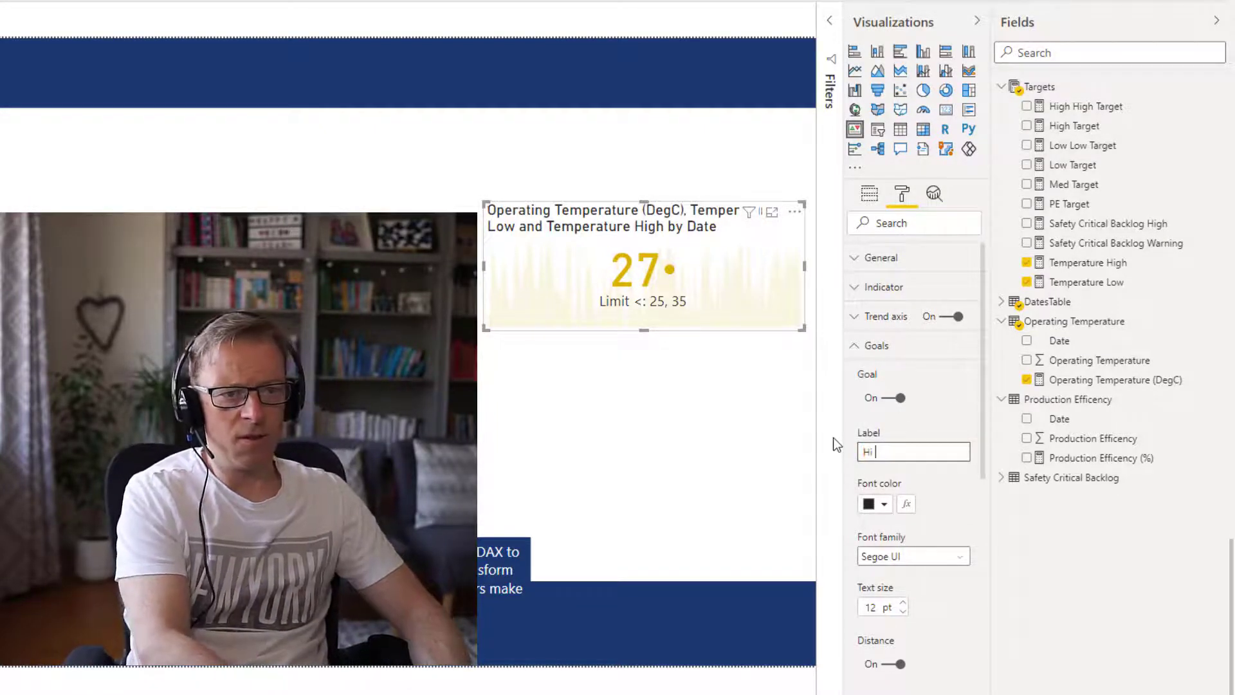
type("gh Low Ban")
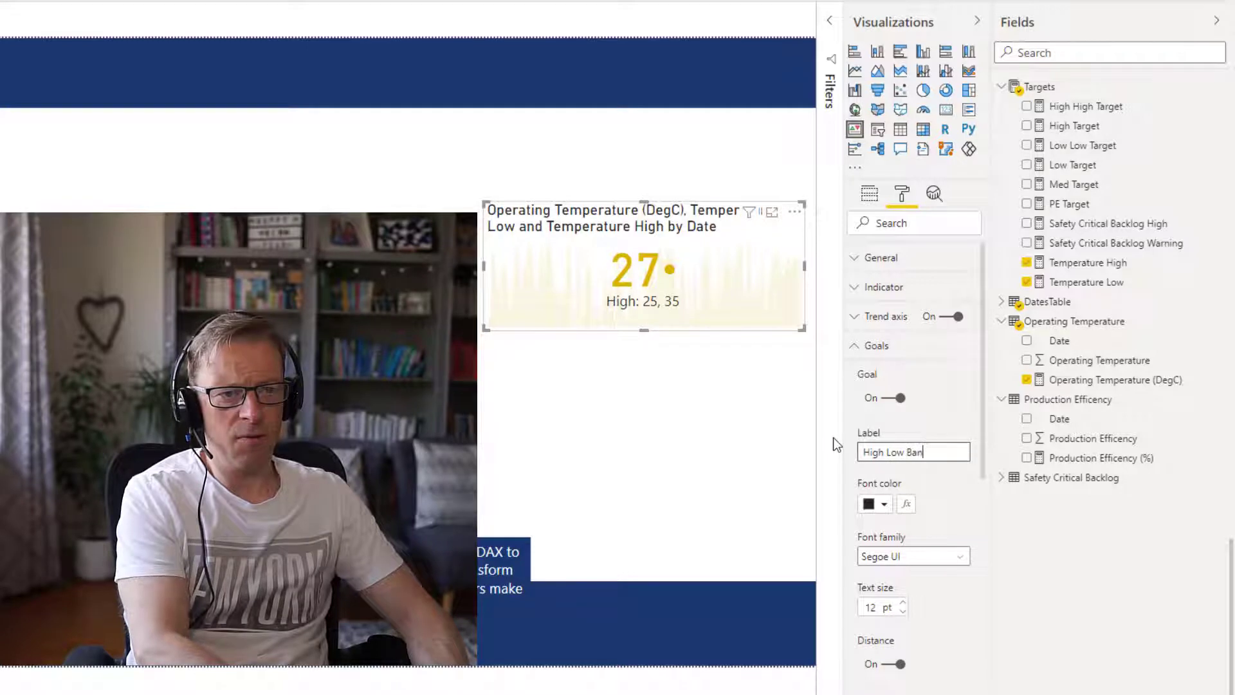
type("d")
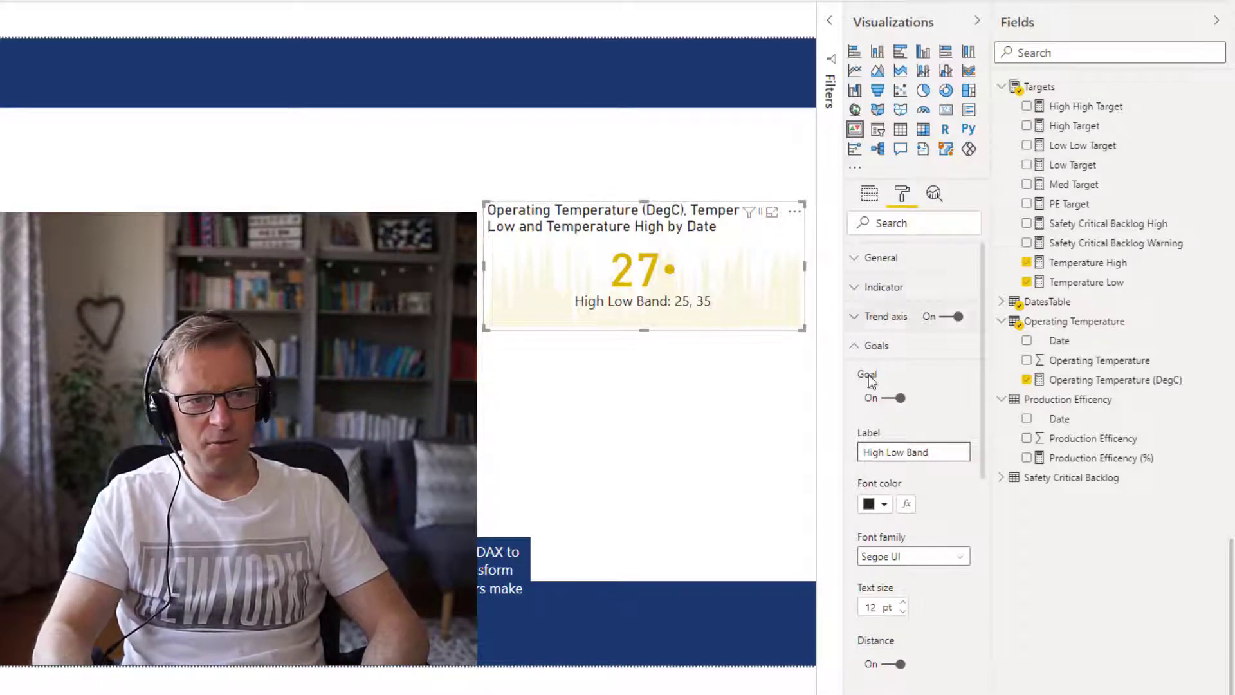
left_click(853, 350)
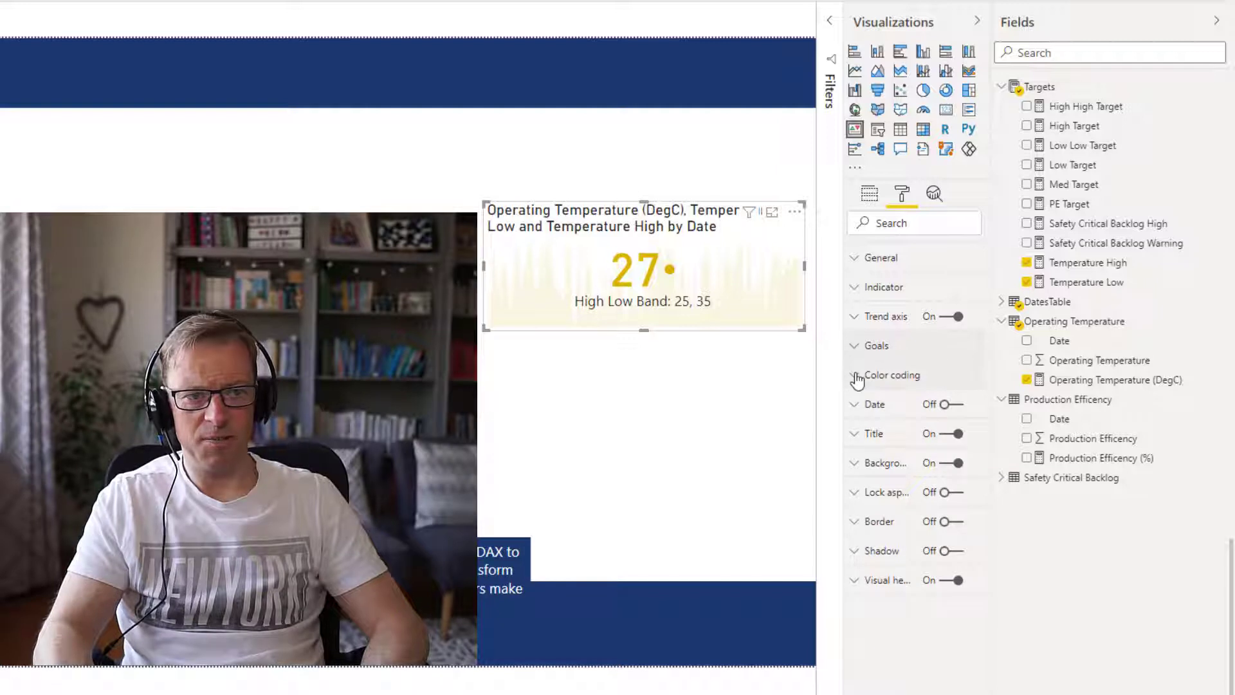
Step: Set the KPI's color coding to red for the good color and green for the neutral color
left_click(857, 378)
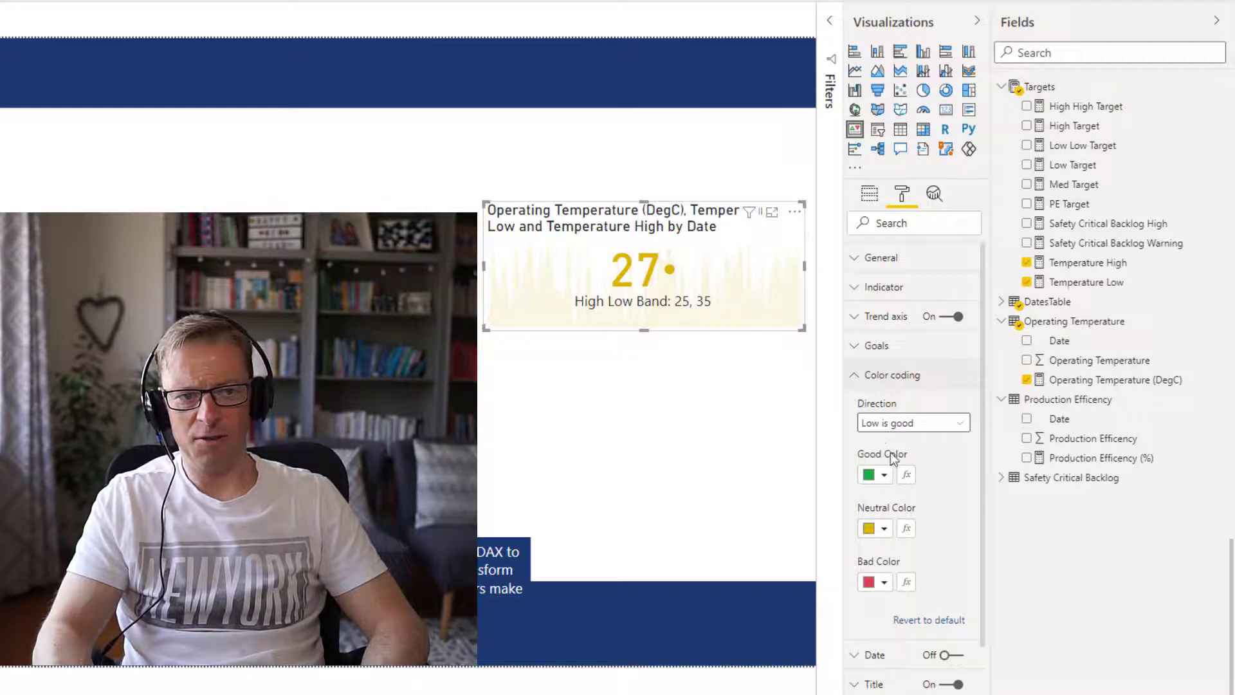
left_click(885, 475)
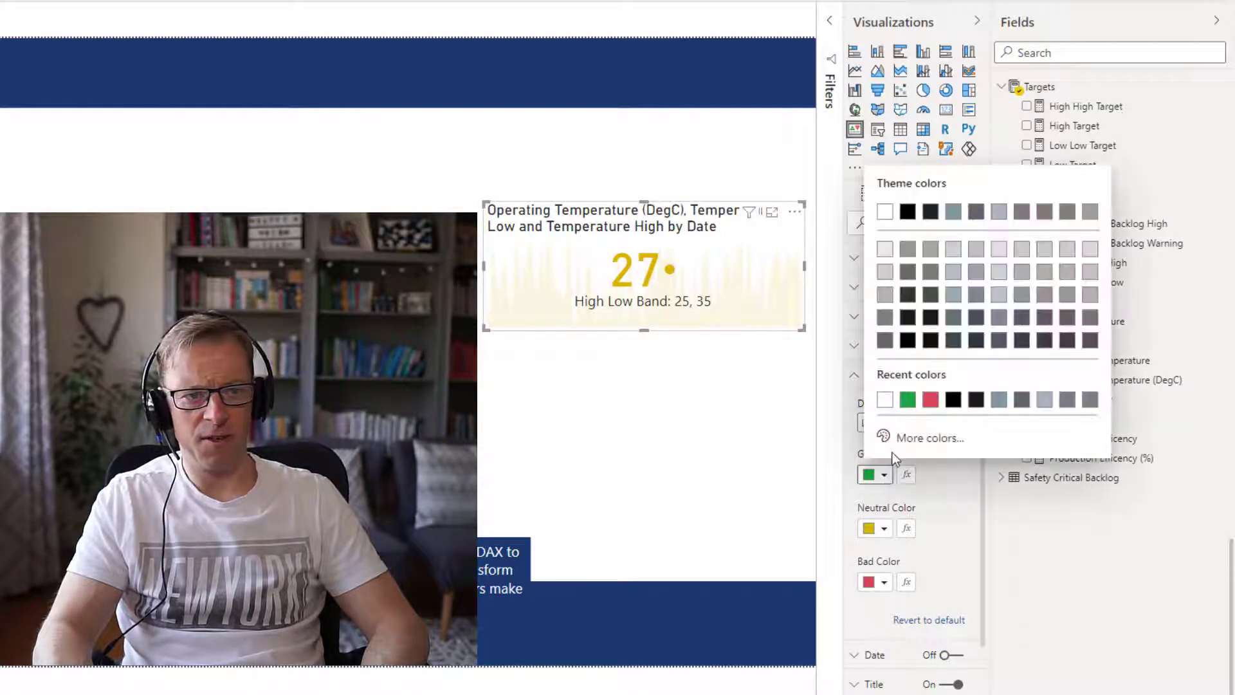
left_click(930, 400)
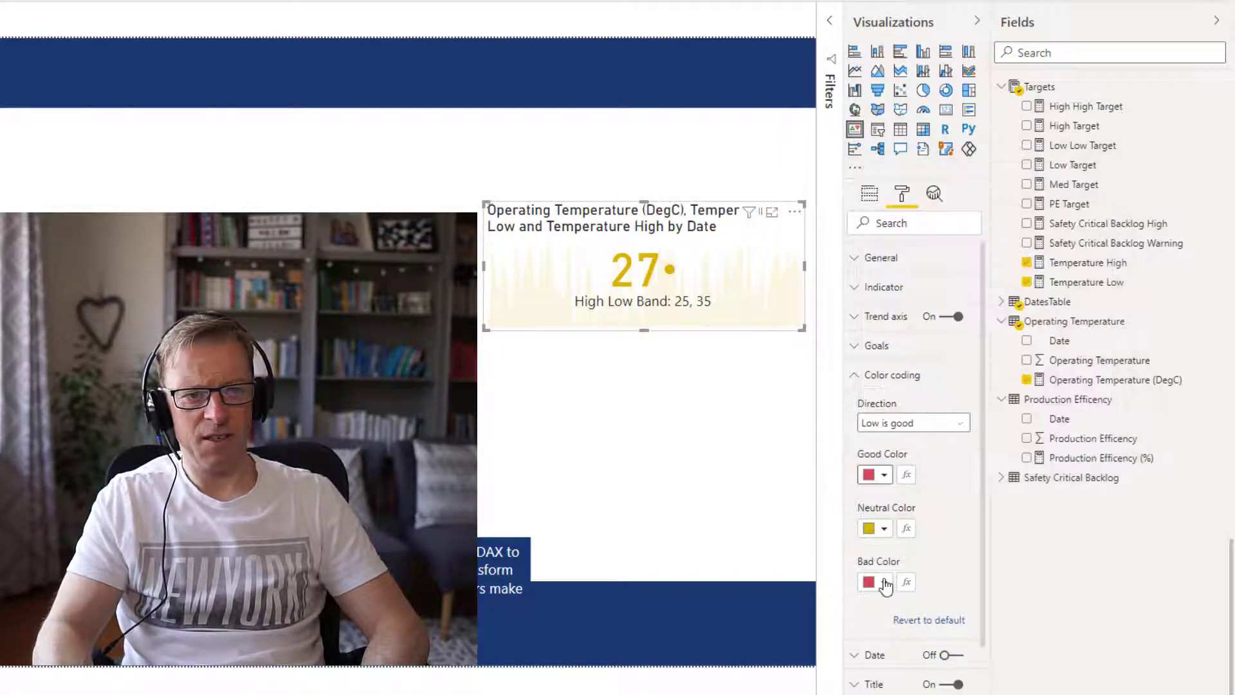
left_click(885, 531)
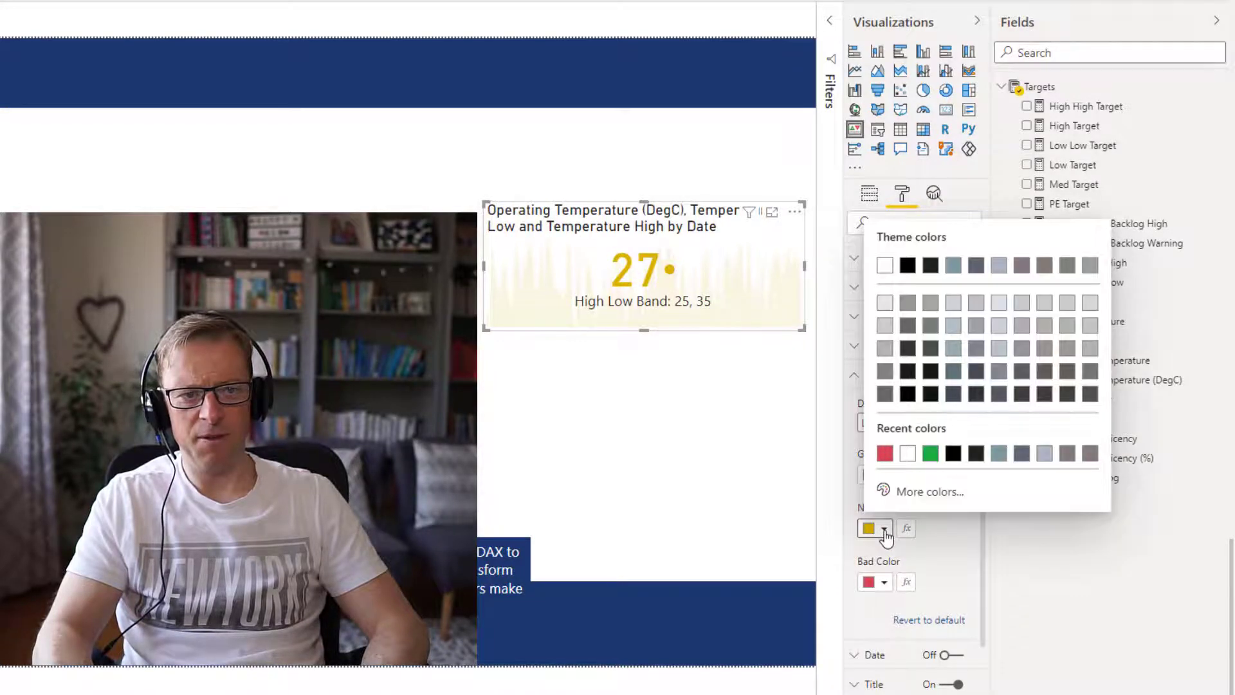
left_click(930, 455)
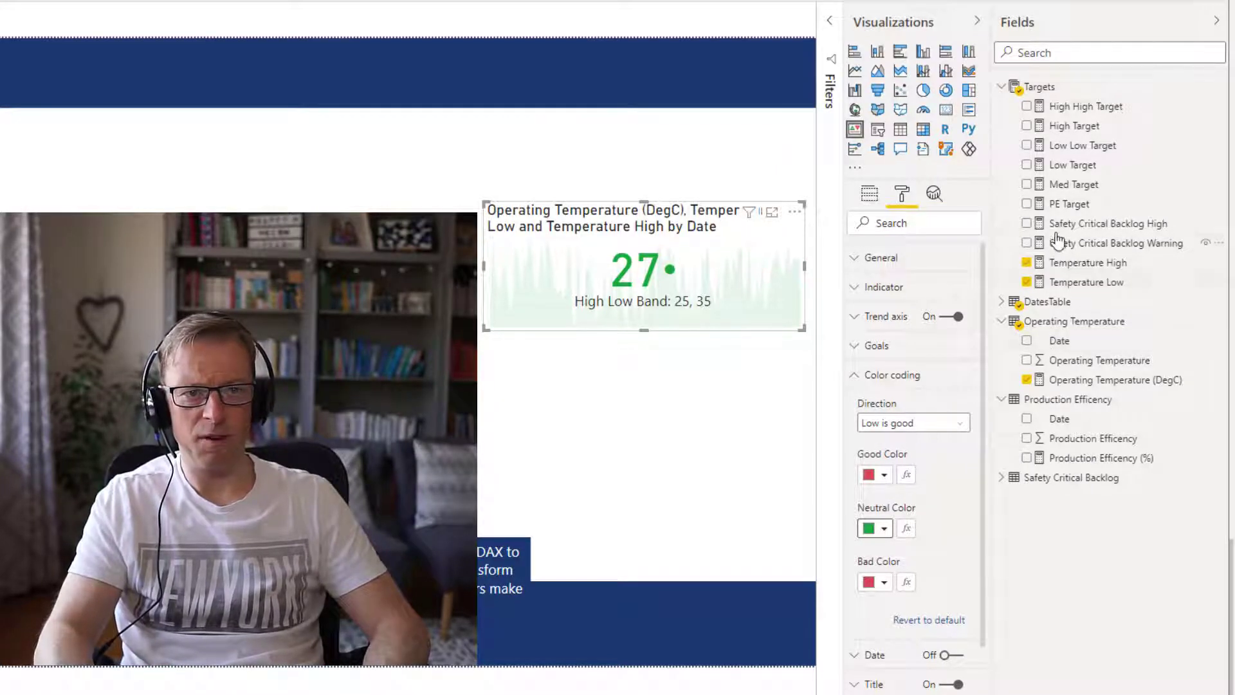
Step: Change the Temperature Low measure to 30 and turn off the icon beside the KPI's indicator value
left_click(1083, 284)
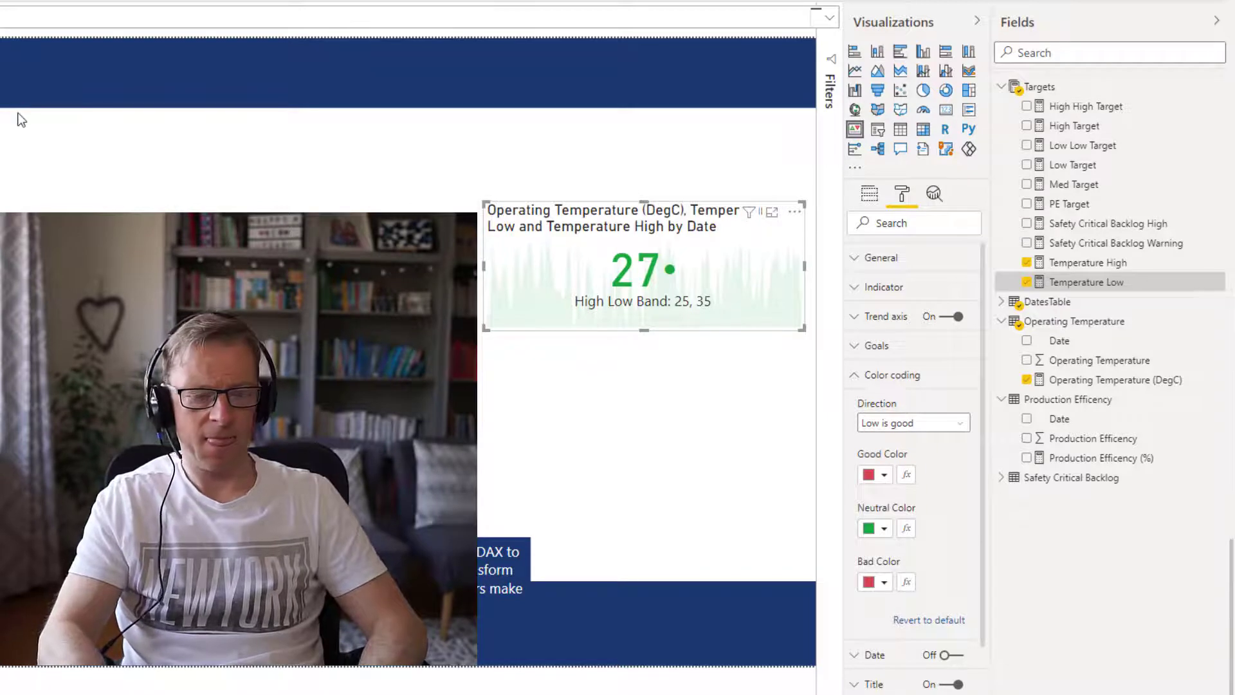
key("Return")
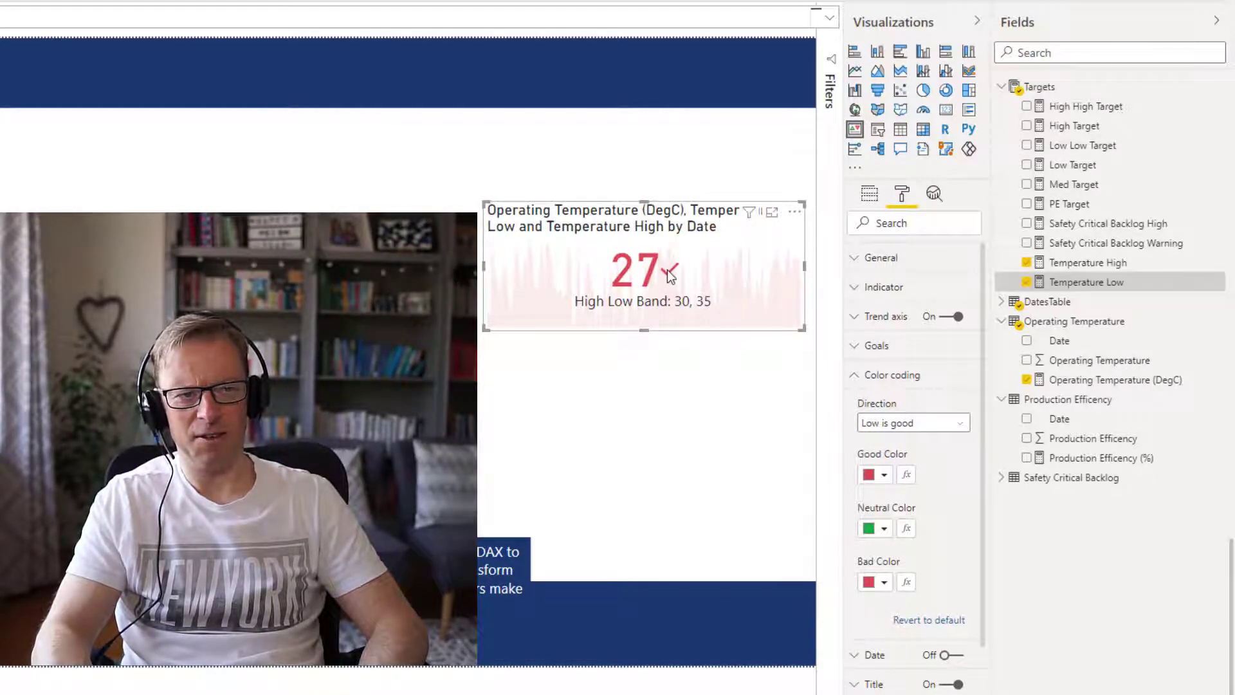
left_click(860, 291)
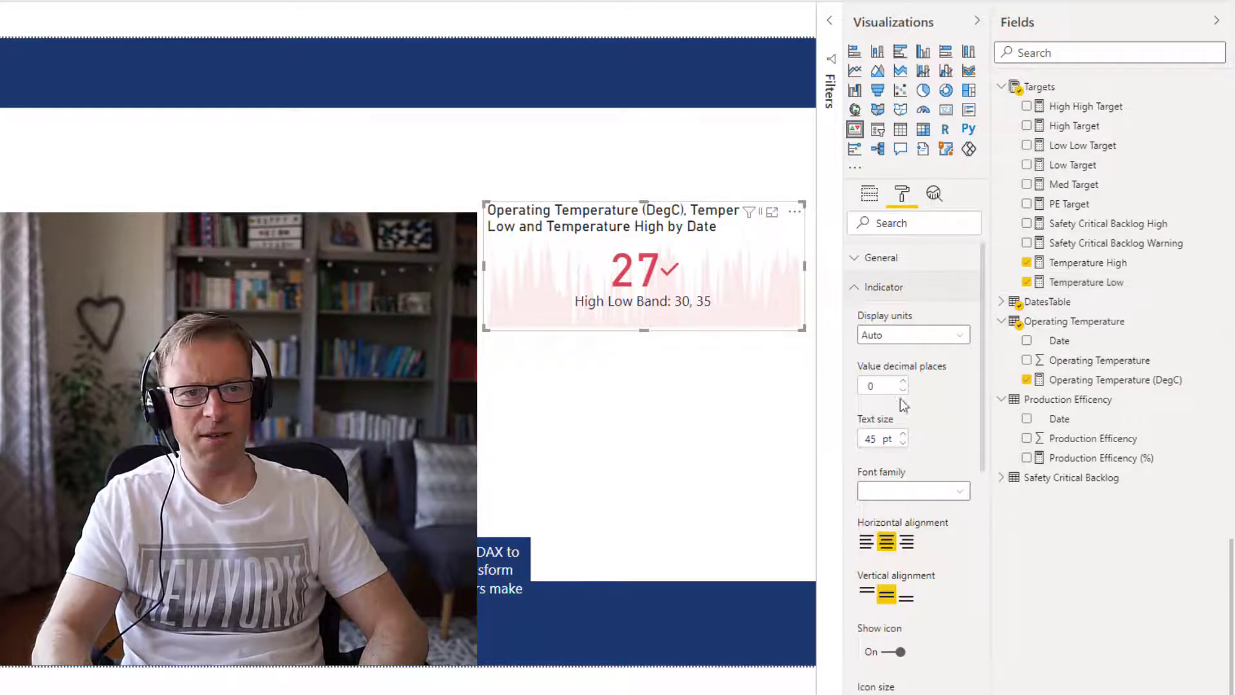
left_click(900, 653)
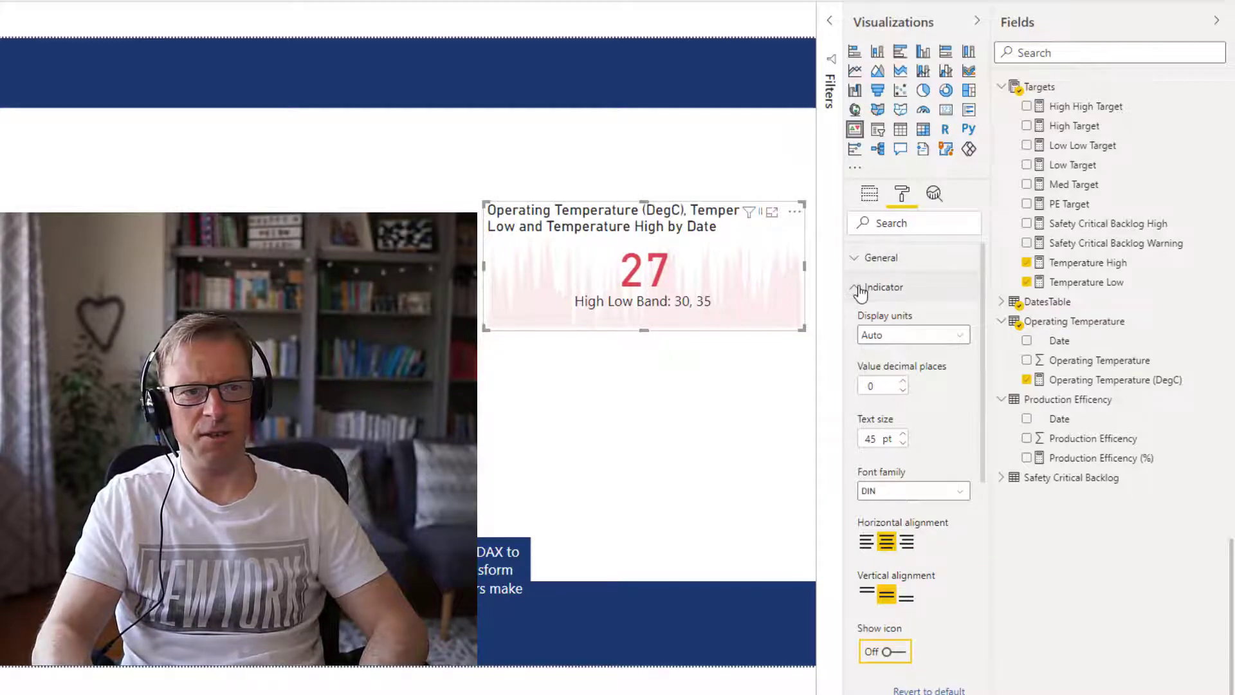